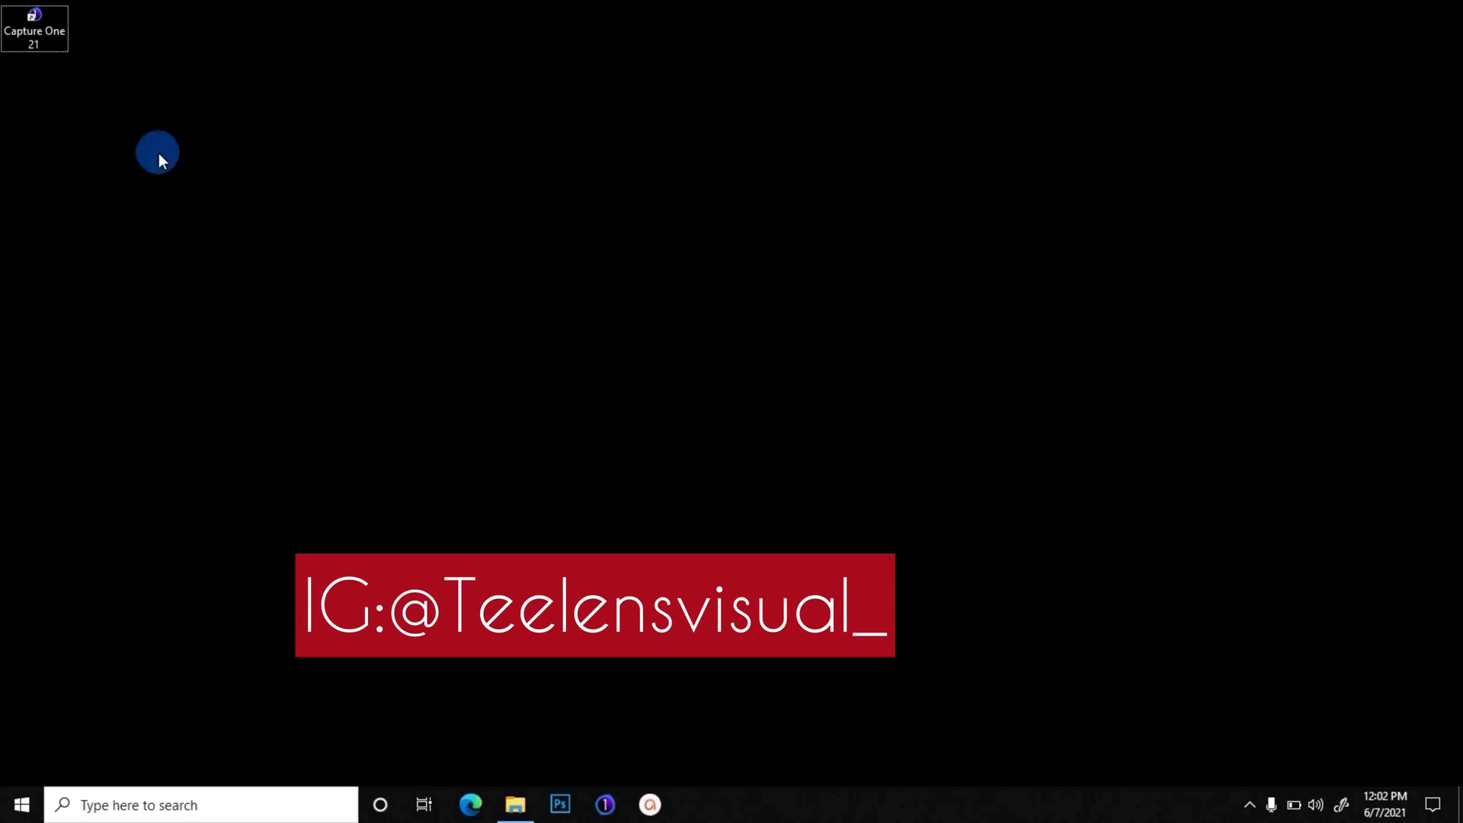
Step: Launch Capture One 21 and create a new session named "Untitled Session one" in F:\Capture with the Blank template
{"action": "left_click", "coordinate": [47, 36]}
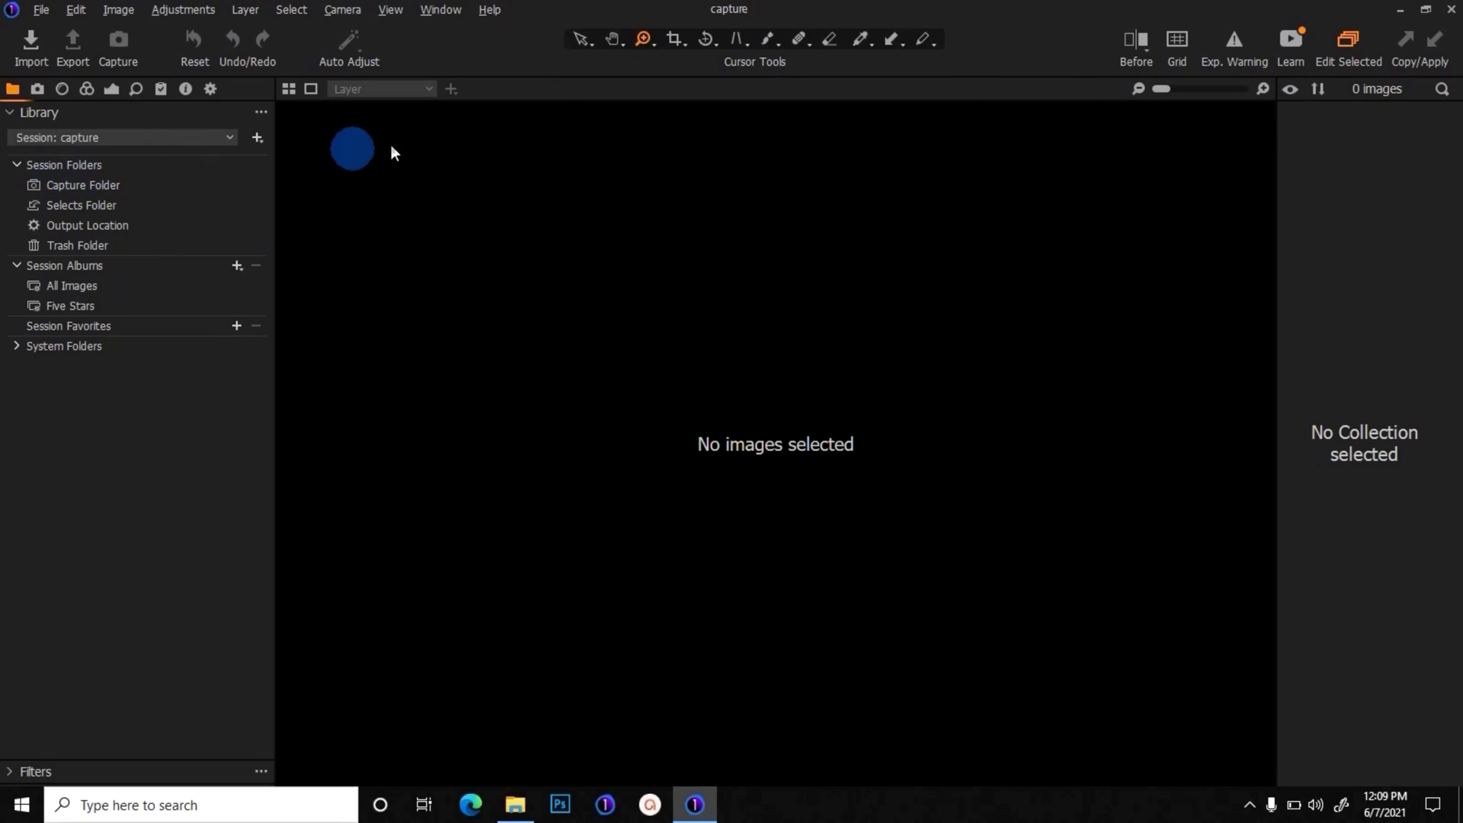
{"action": "left_click", "coordinate": [41, 9]}
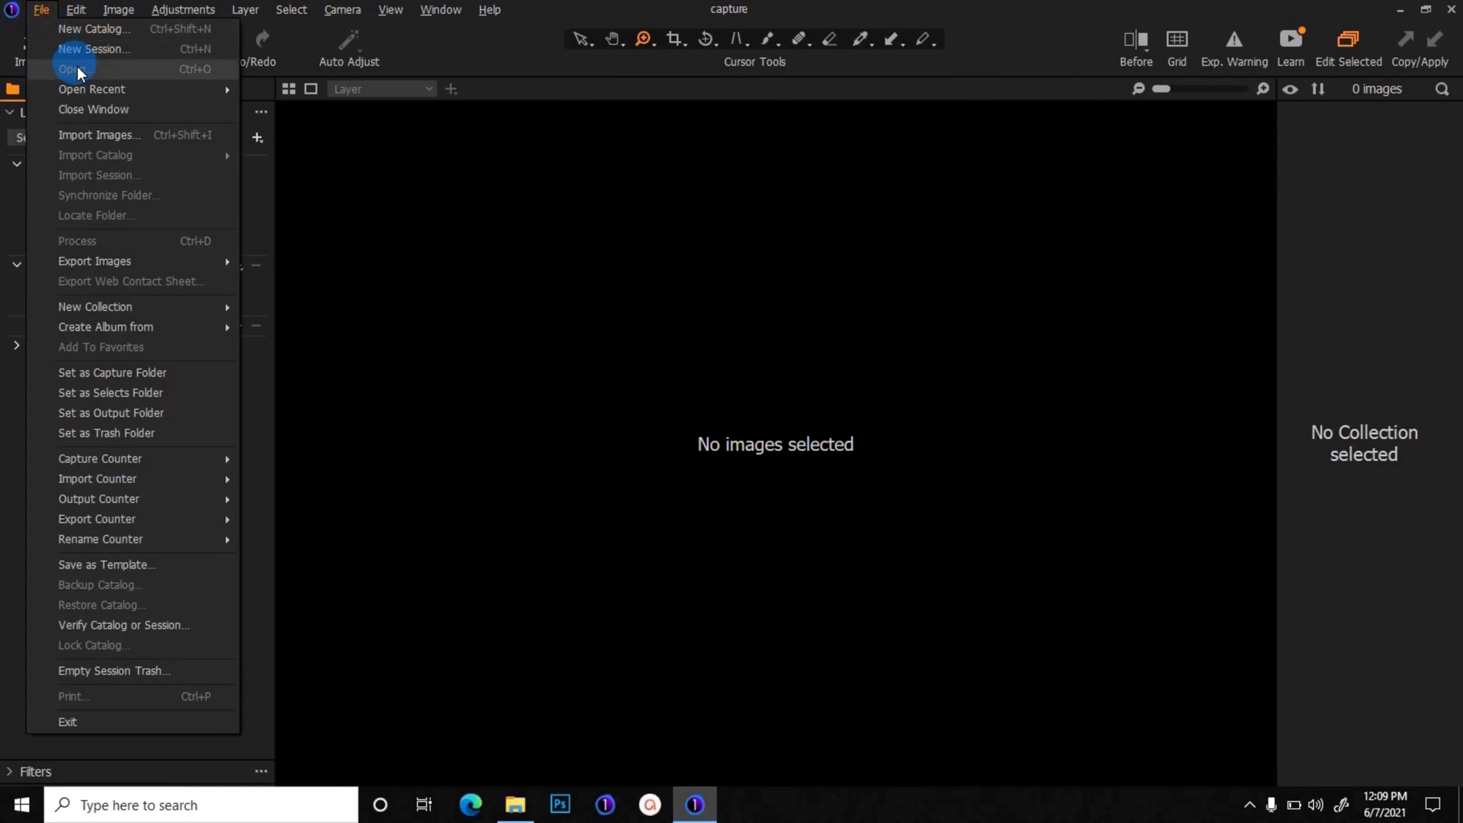
{"action": "left_click", "coordinate": [143, 55]}
{"action": "left_click", "coordinate": [695, 296]}
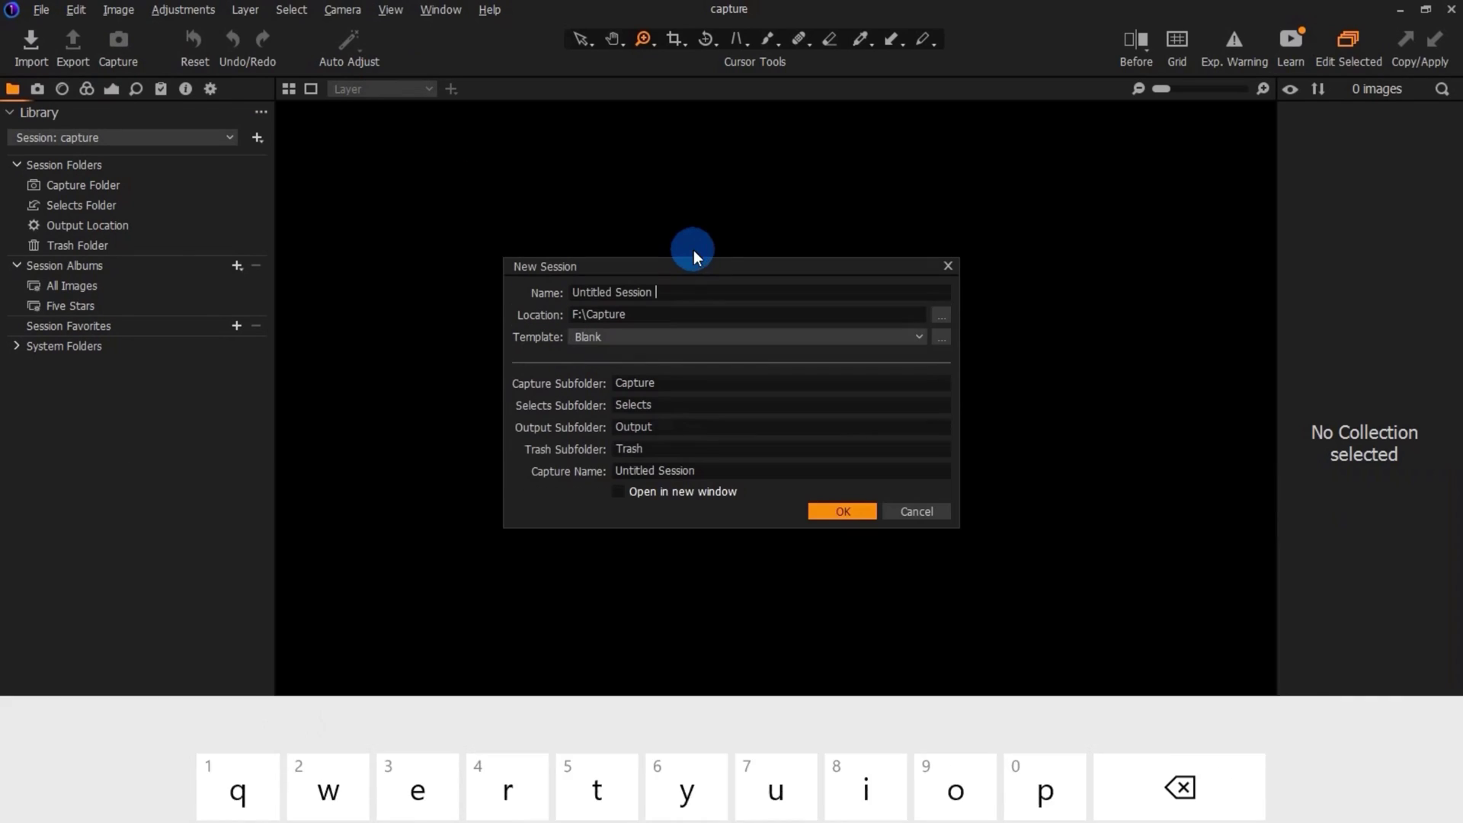
{"action": "type", "text": "ob"}
{"action": "key", "text": "BackSpace"}
{"action": "type", "text": "ne"}
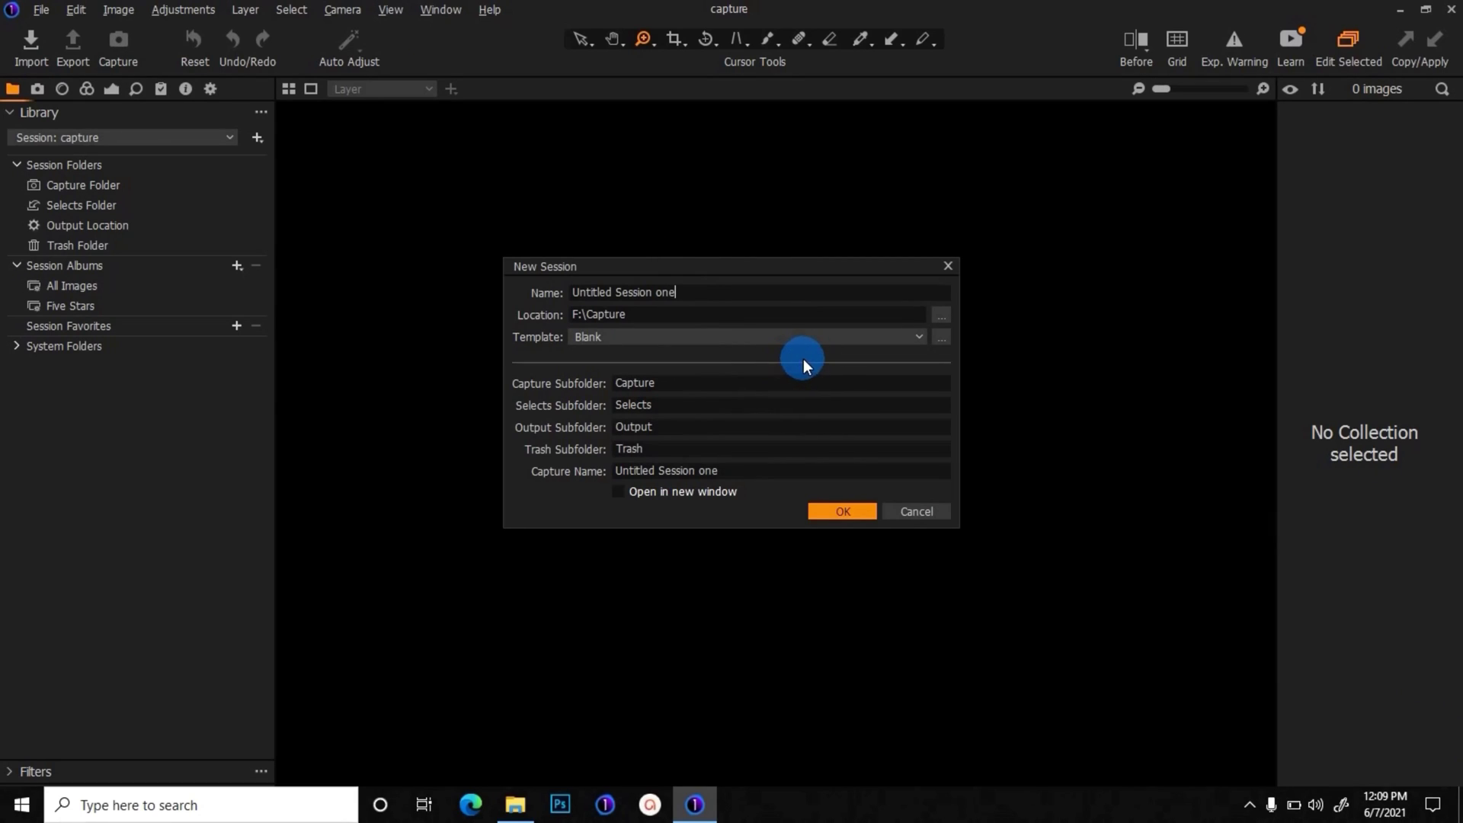
{"action": "left_click", "coordinate": [851, 513]}
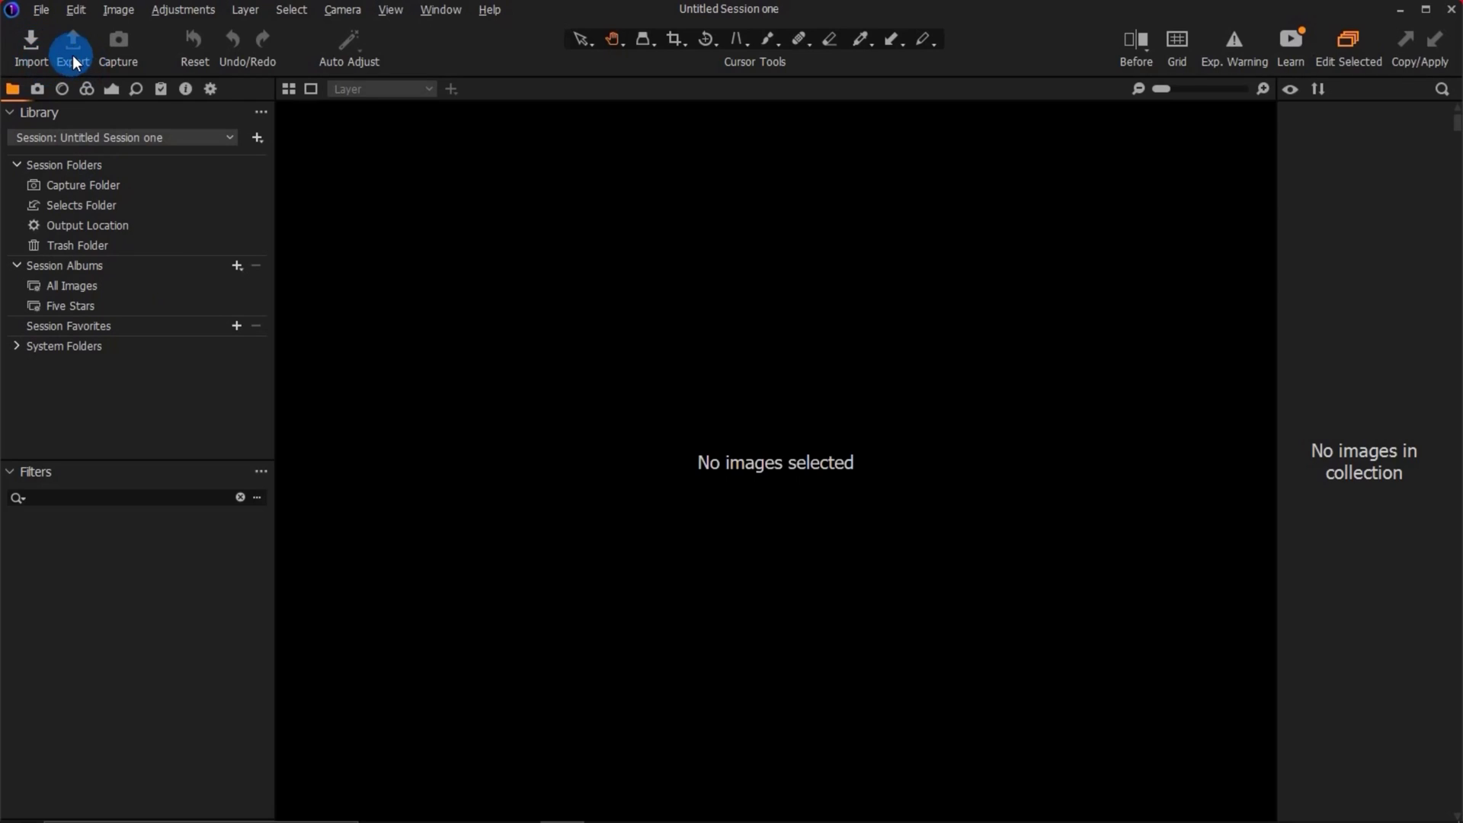
Step: Look through the Capture tools, including Exposure Evaluation, and the Lens tools
{"action": "left_click", "coordinate": [38, 91]}
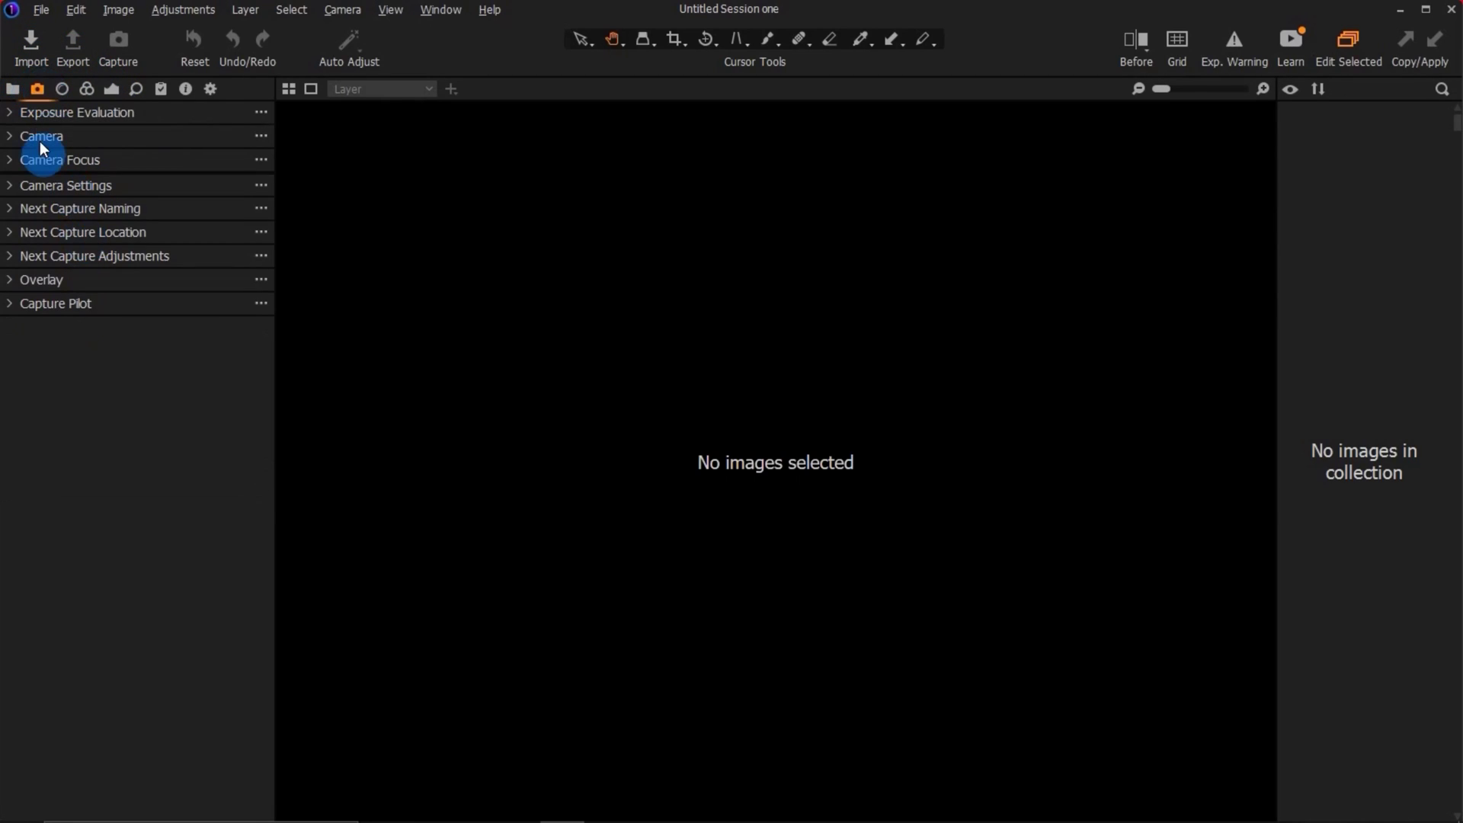
{"action": "left_click", "coordinate": [17, 116]}
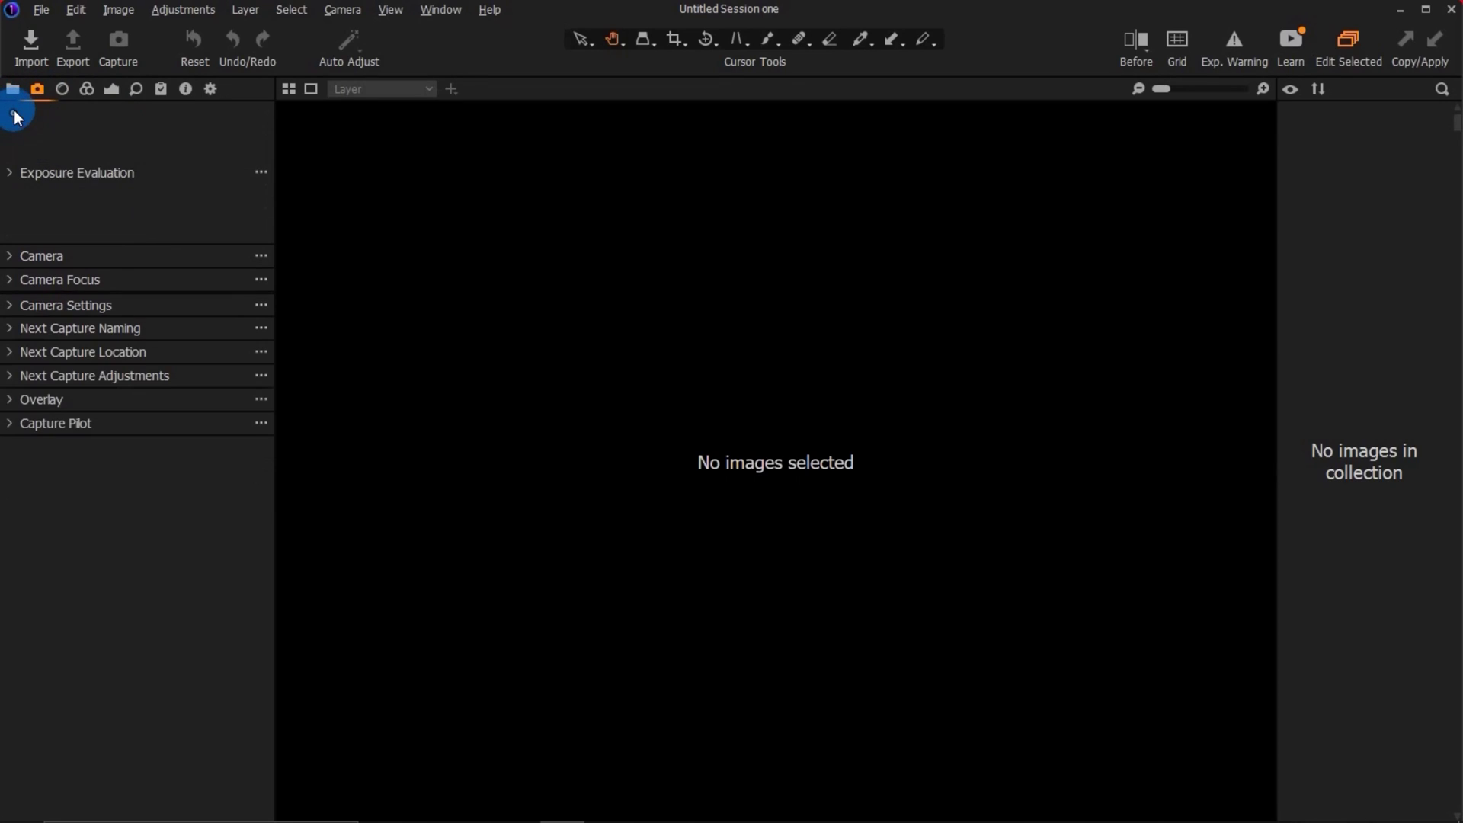
{"action": "left_click", "coordinate": [16, 113]}
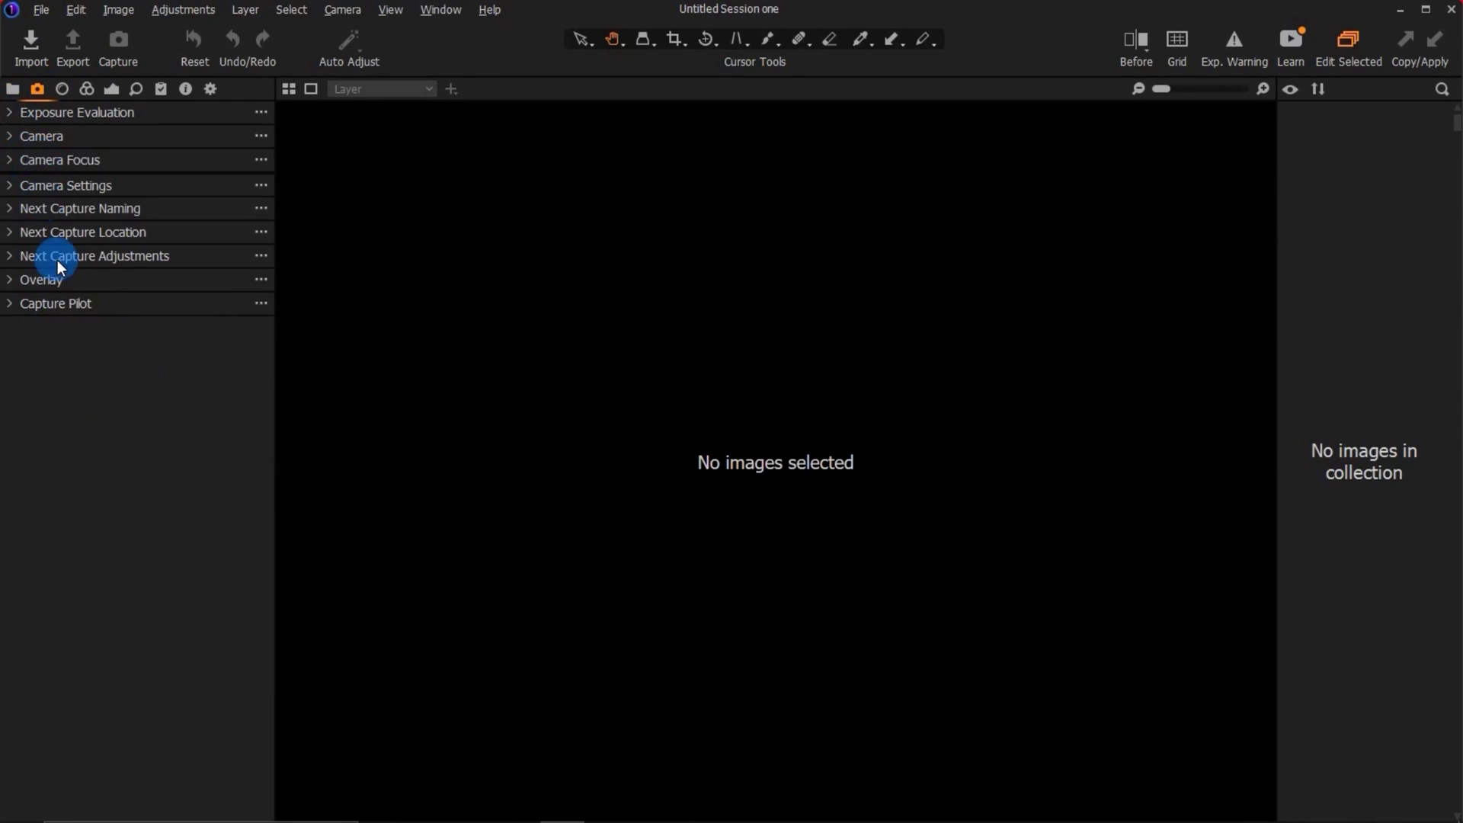
{"action": "left_click", "coordinate": [61, 90]}
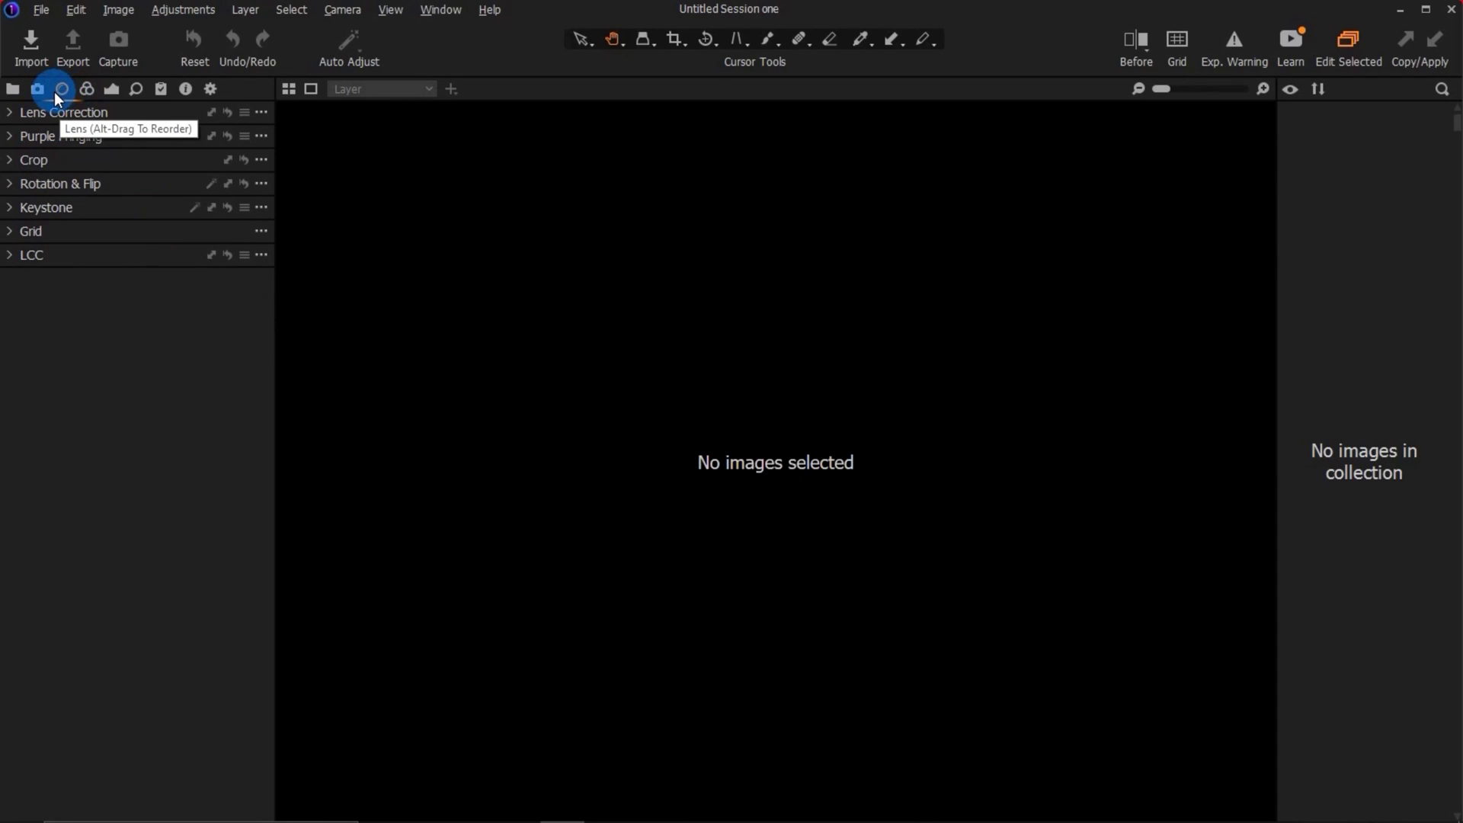
{"action": "key", "text": "ctrl"}
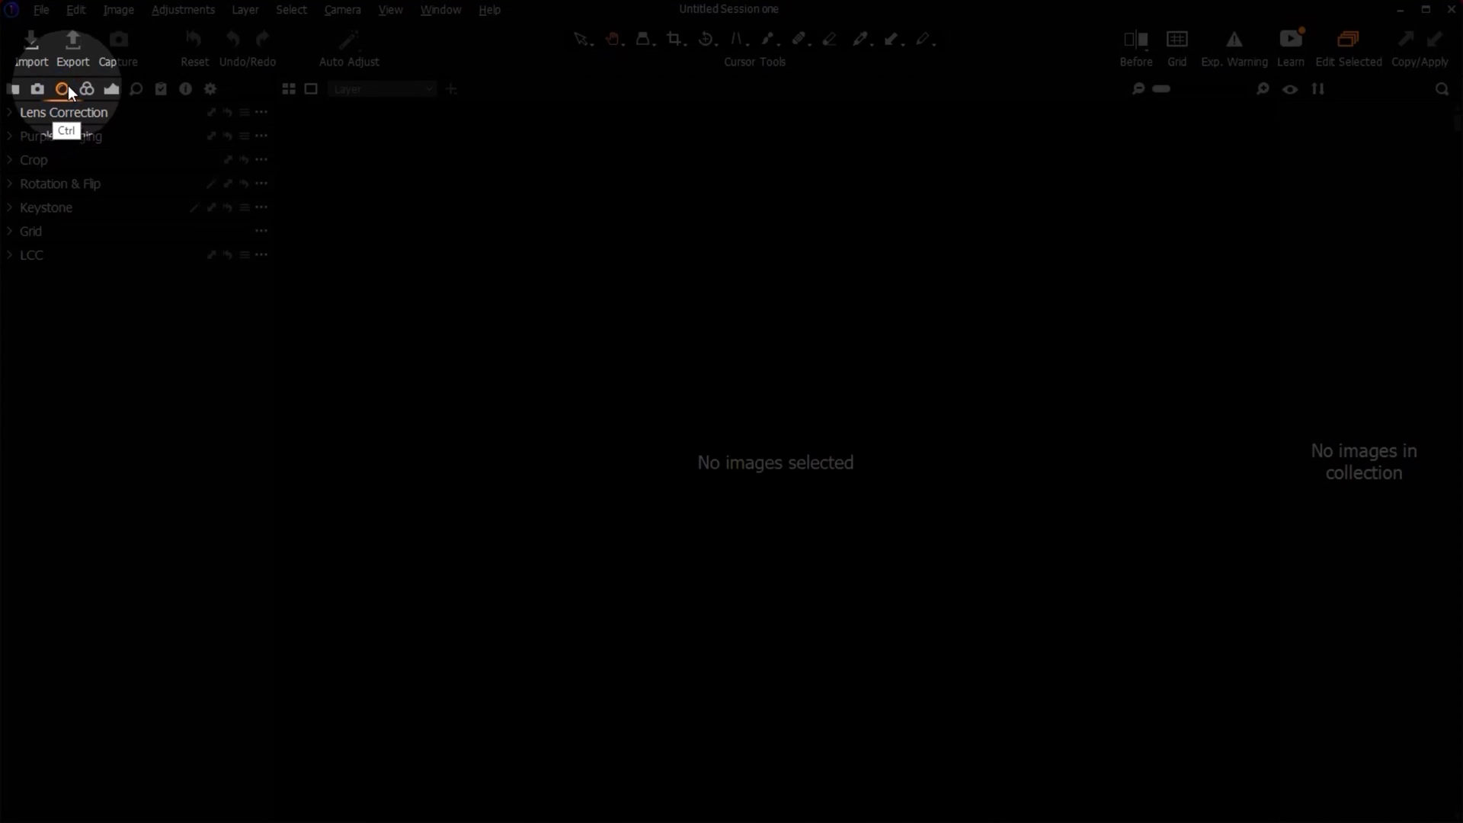
Step: Show the Color tools and expand Layers and Base Characteristics to examine their options
{"action": "key", "text": "ctrl+Tab"}
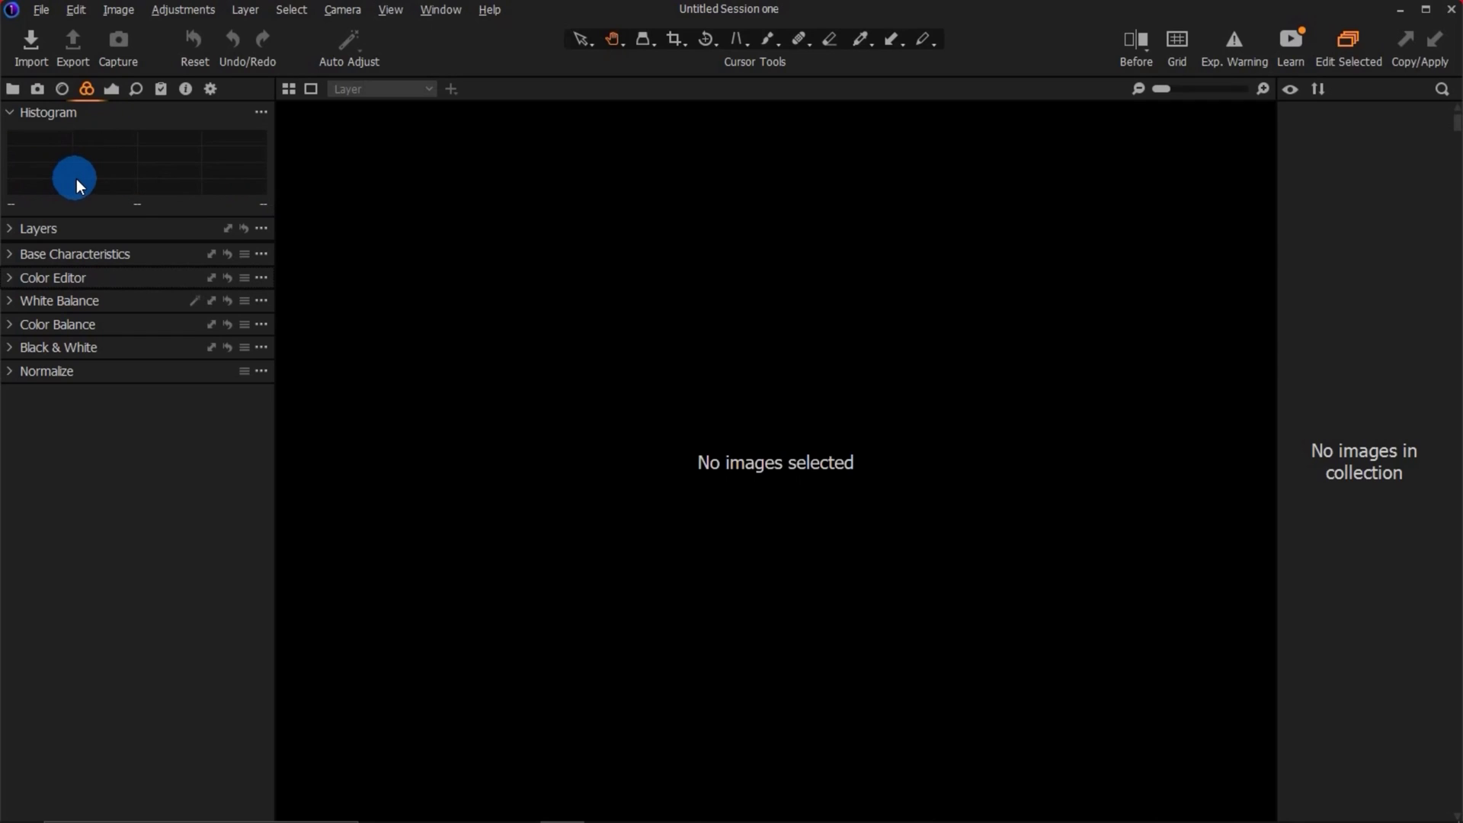
{"action": "left_click", "coordinate": [12, 232]}
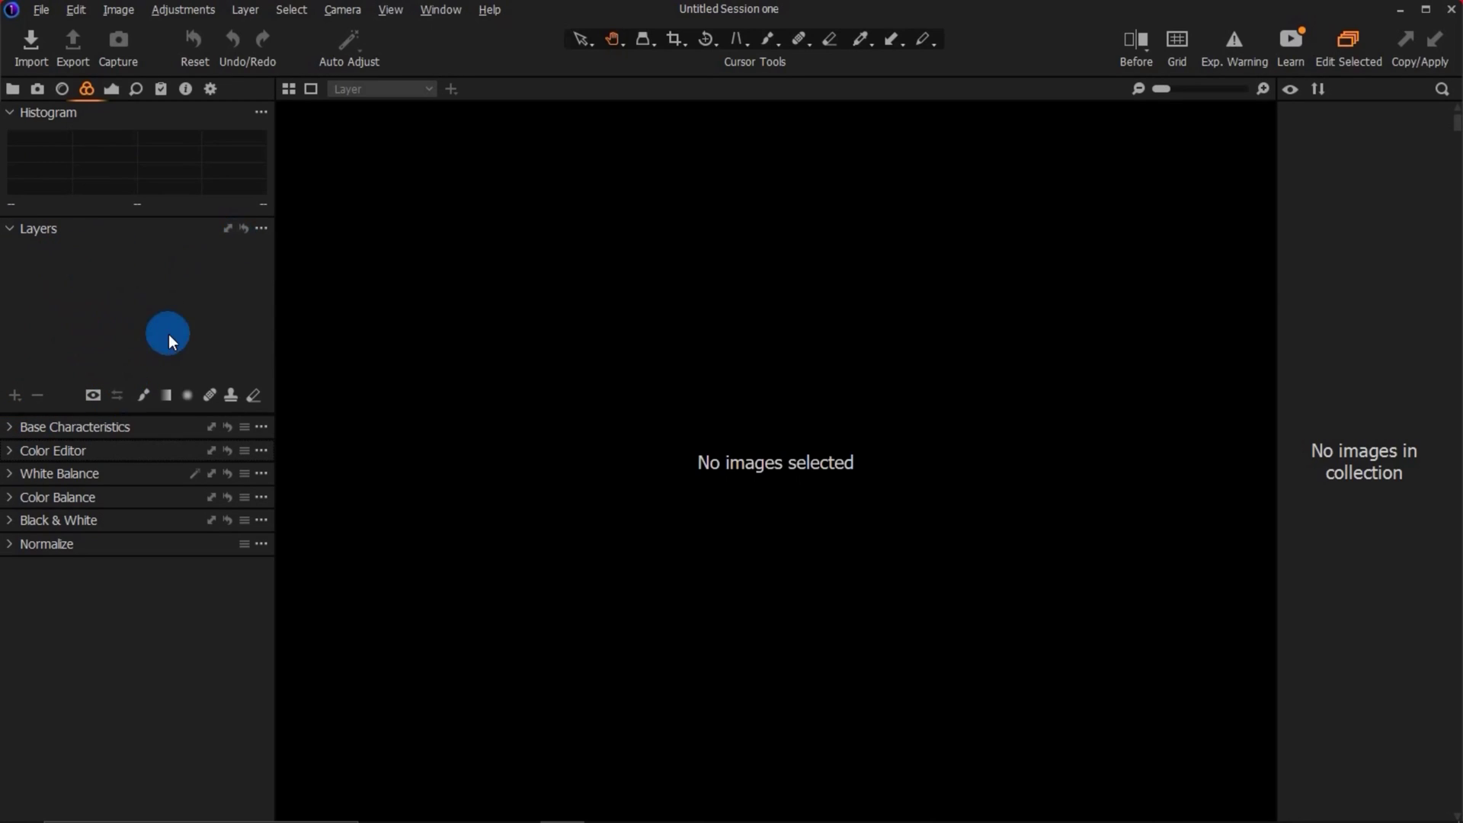
{"action": "left_click", "coordinate": [10, 426]}
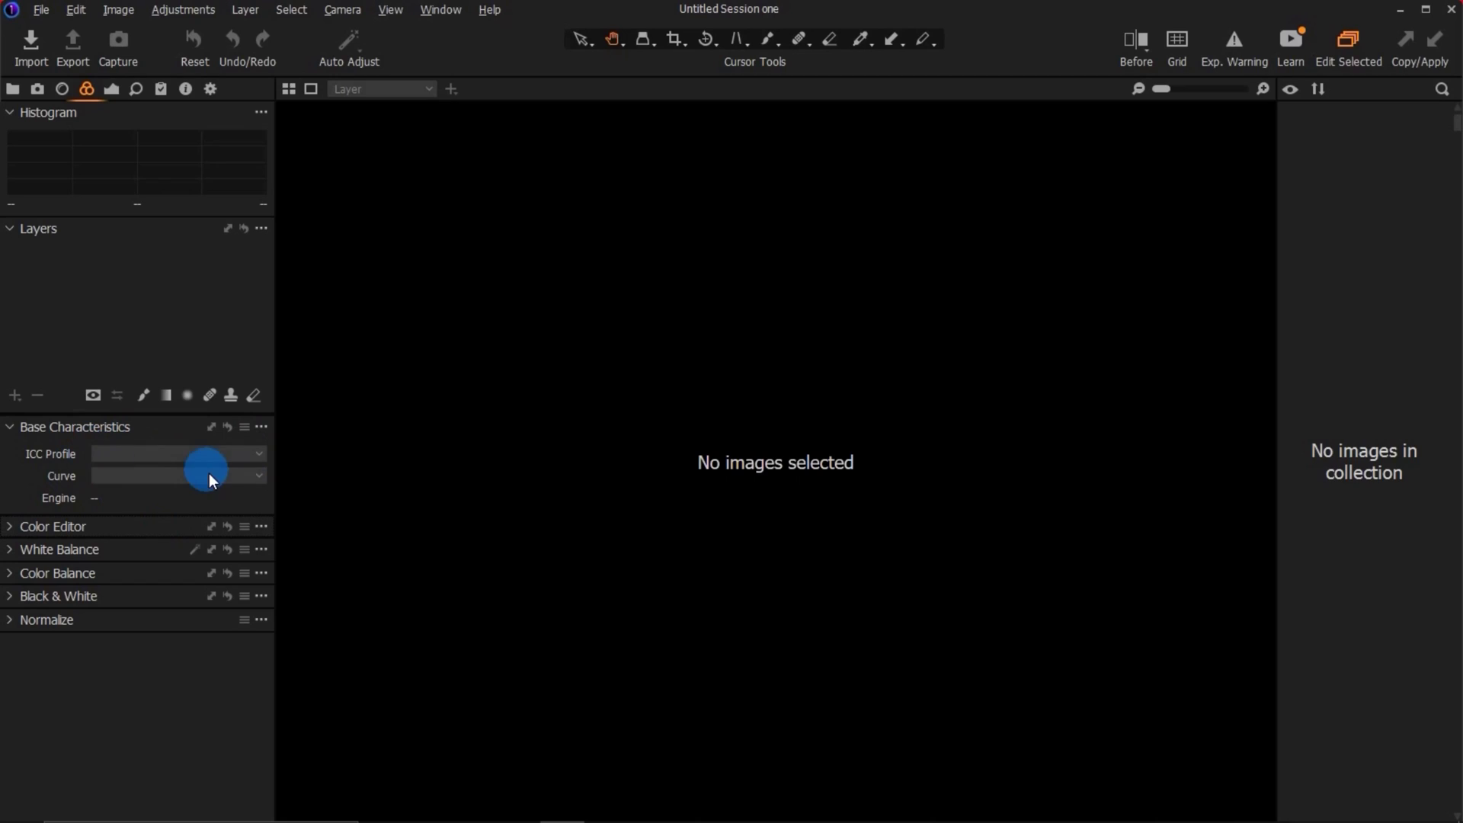
Step: Examine the Color Editor's Basic, Advanced and Skin Tone controls, and collapse the tool
{"action": "left_click", "coordinate": [12, 527]}
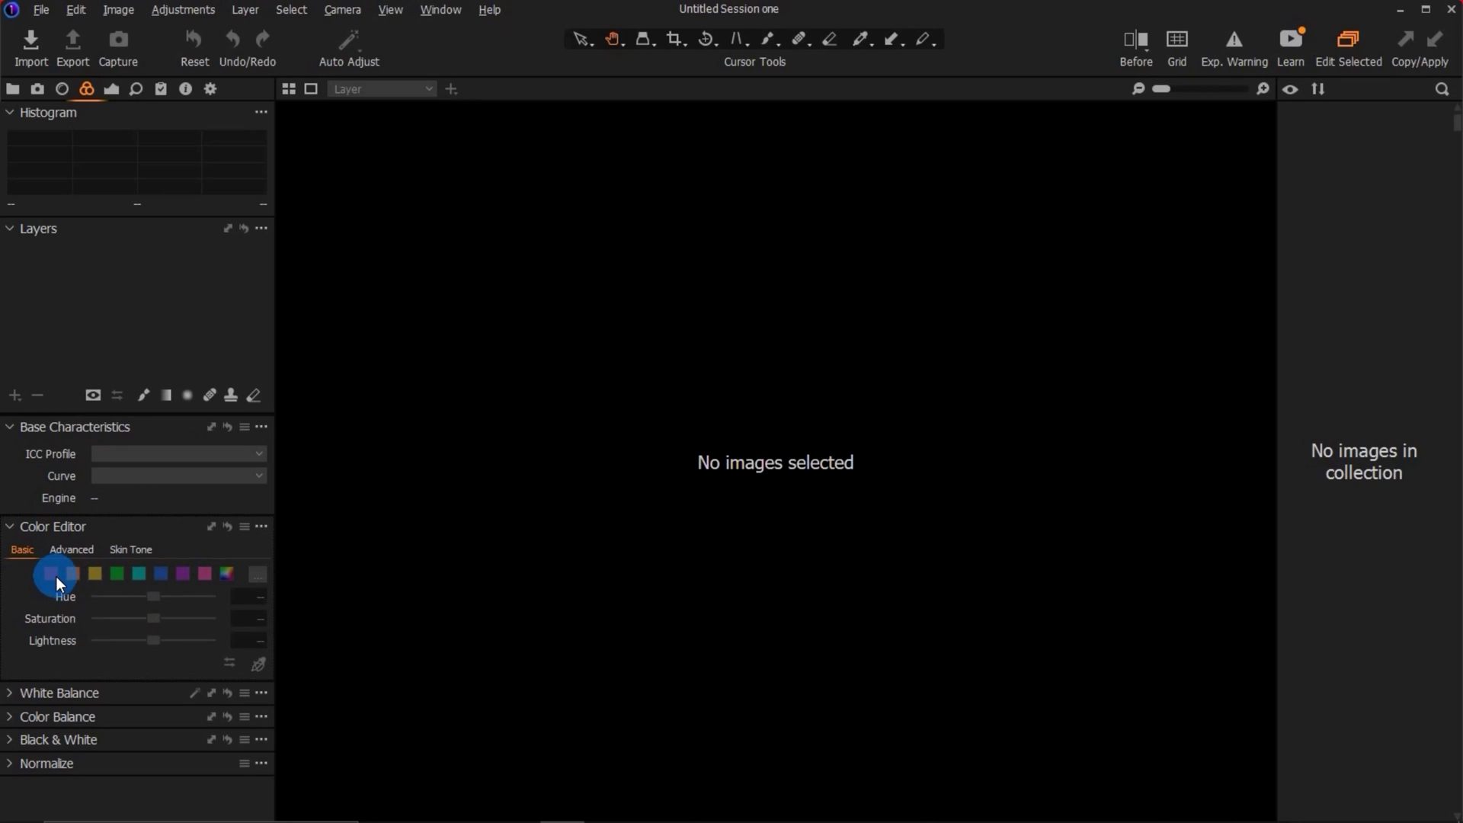
{"action": "left_click", "coordinate": [73, 550]}
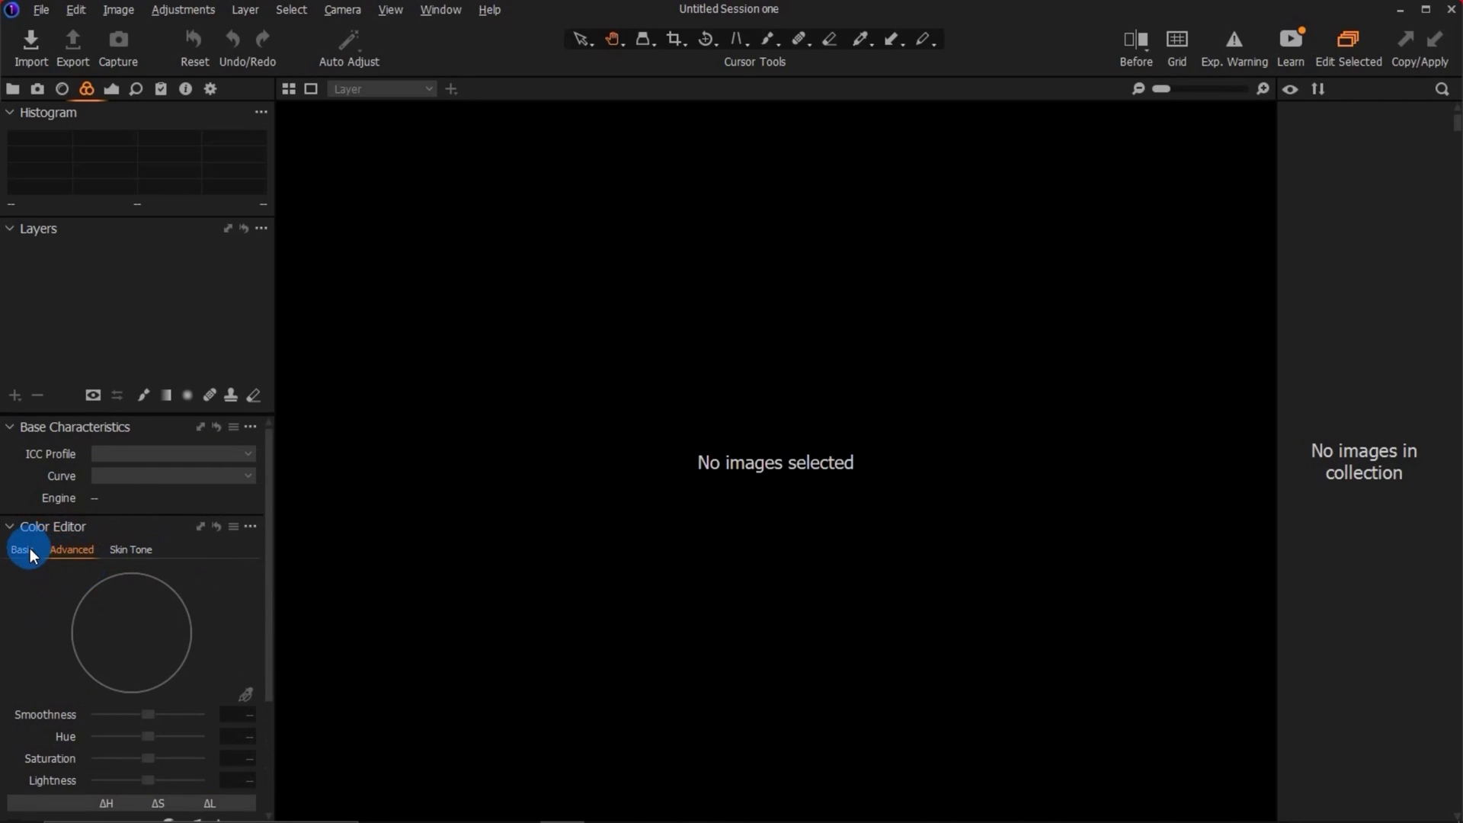
{"action": "left_click", "coordinate": [29, 549]}
{"action": "left_click", "coordinate": [73, 551]}
{"action": "left_click_drag", "start_coordinate": [268, 661], "coordinate": [264, 694]}
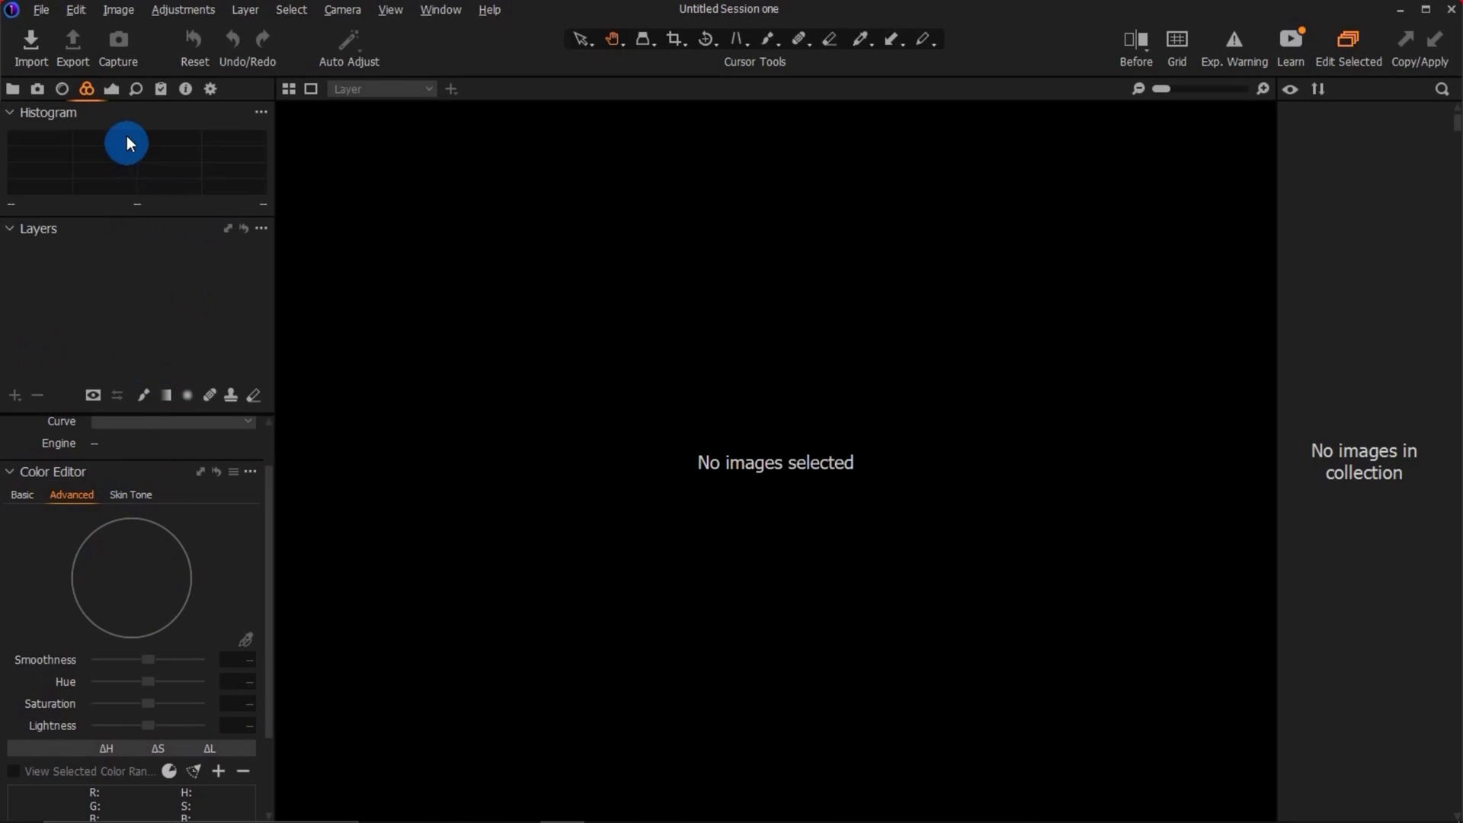
{"action": "left_click", "coordinate": [131, 496]}
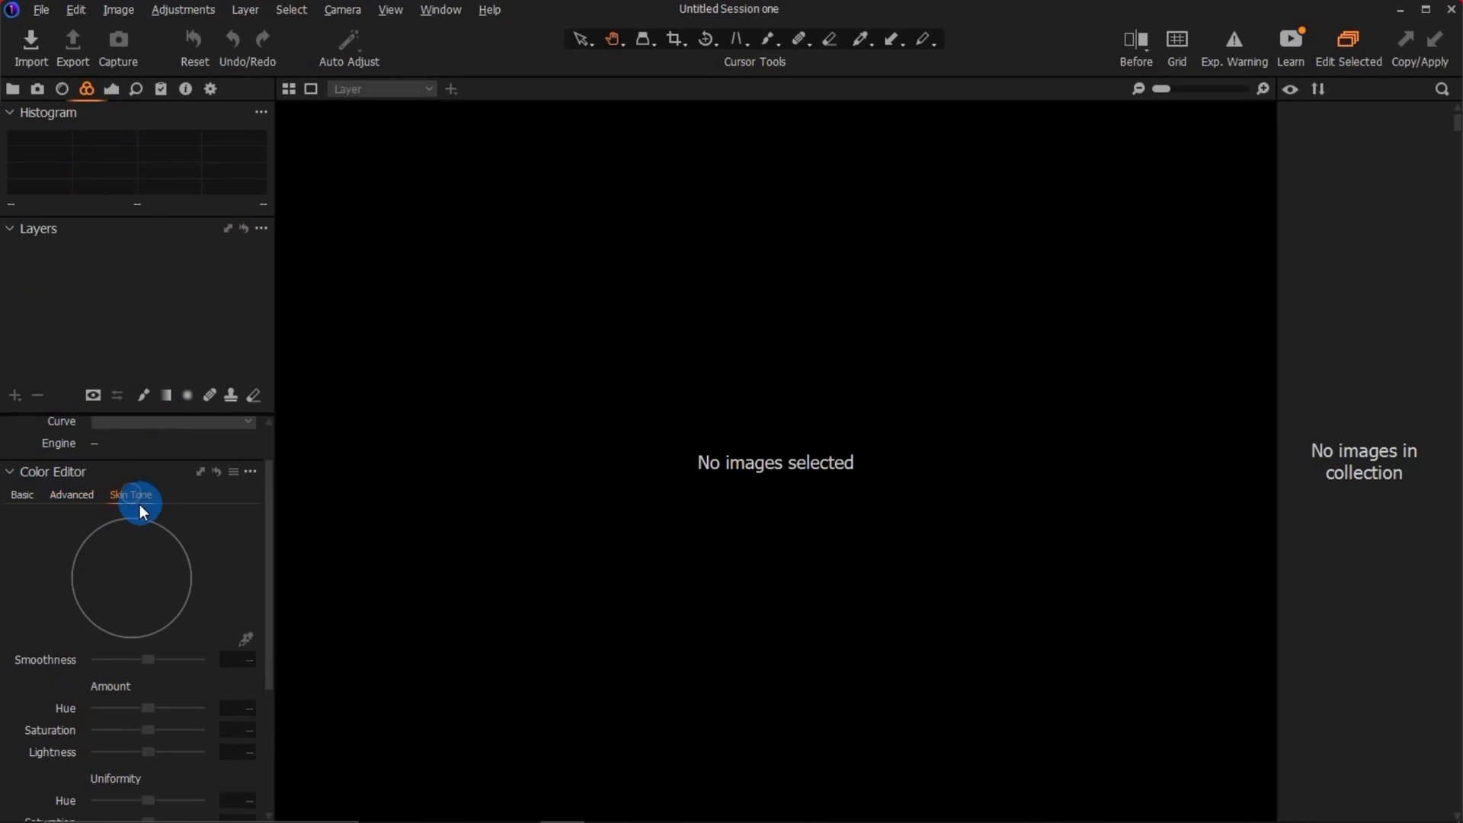
{"action": "mouse_move", "coordinate": [268, 598]}
{"action": "left_mouse_down"}
{"action": "mouse_move", "coordinate": [272, 669]}
{"action": "mouse_move", "coordinate": [266, 570]}
{"action": "left_mouse_up"}
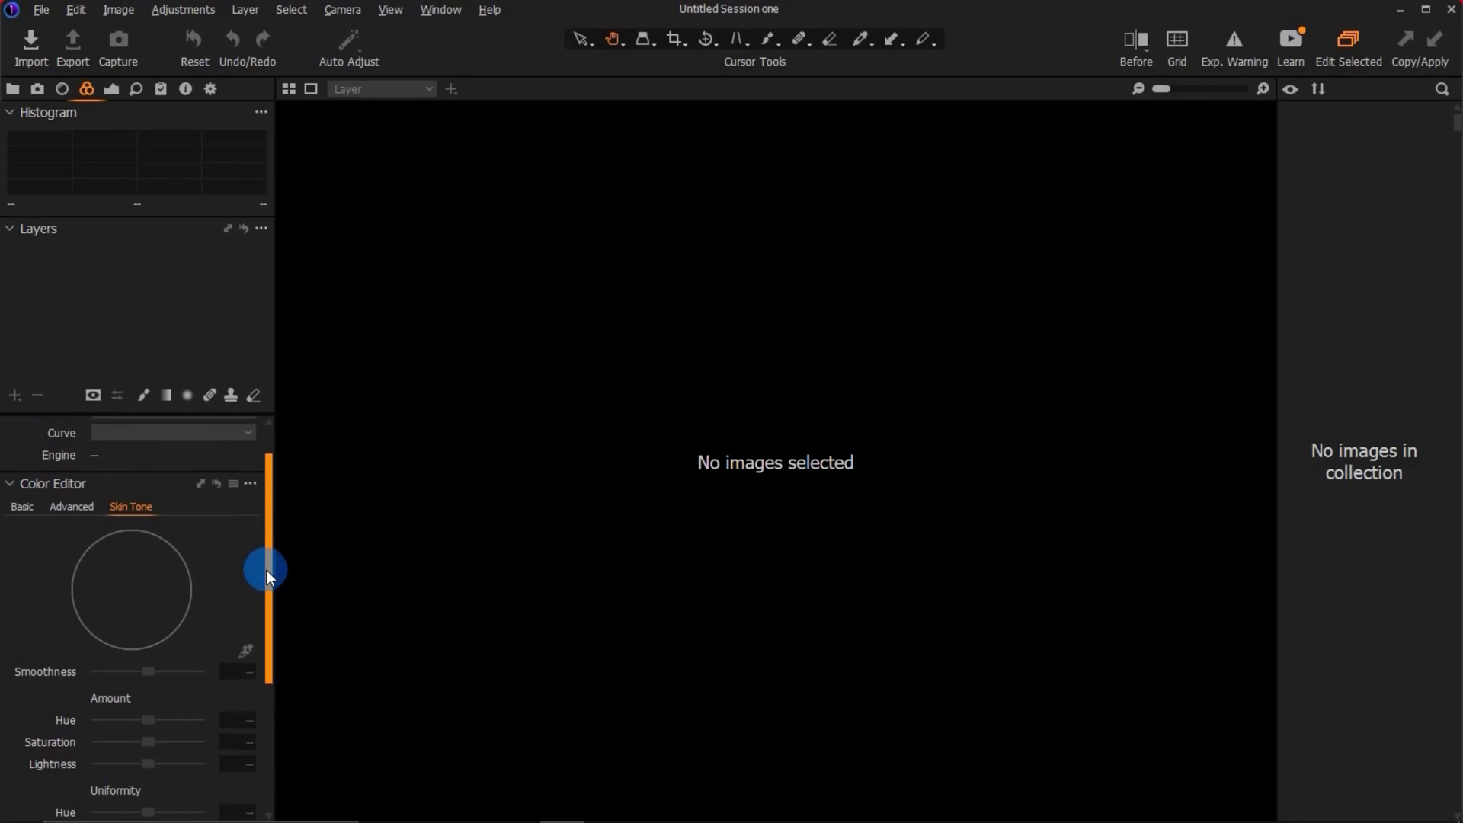
{"action": "left_click", "coordinate": [10, 488]}
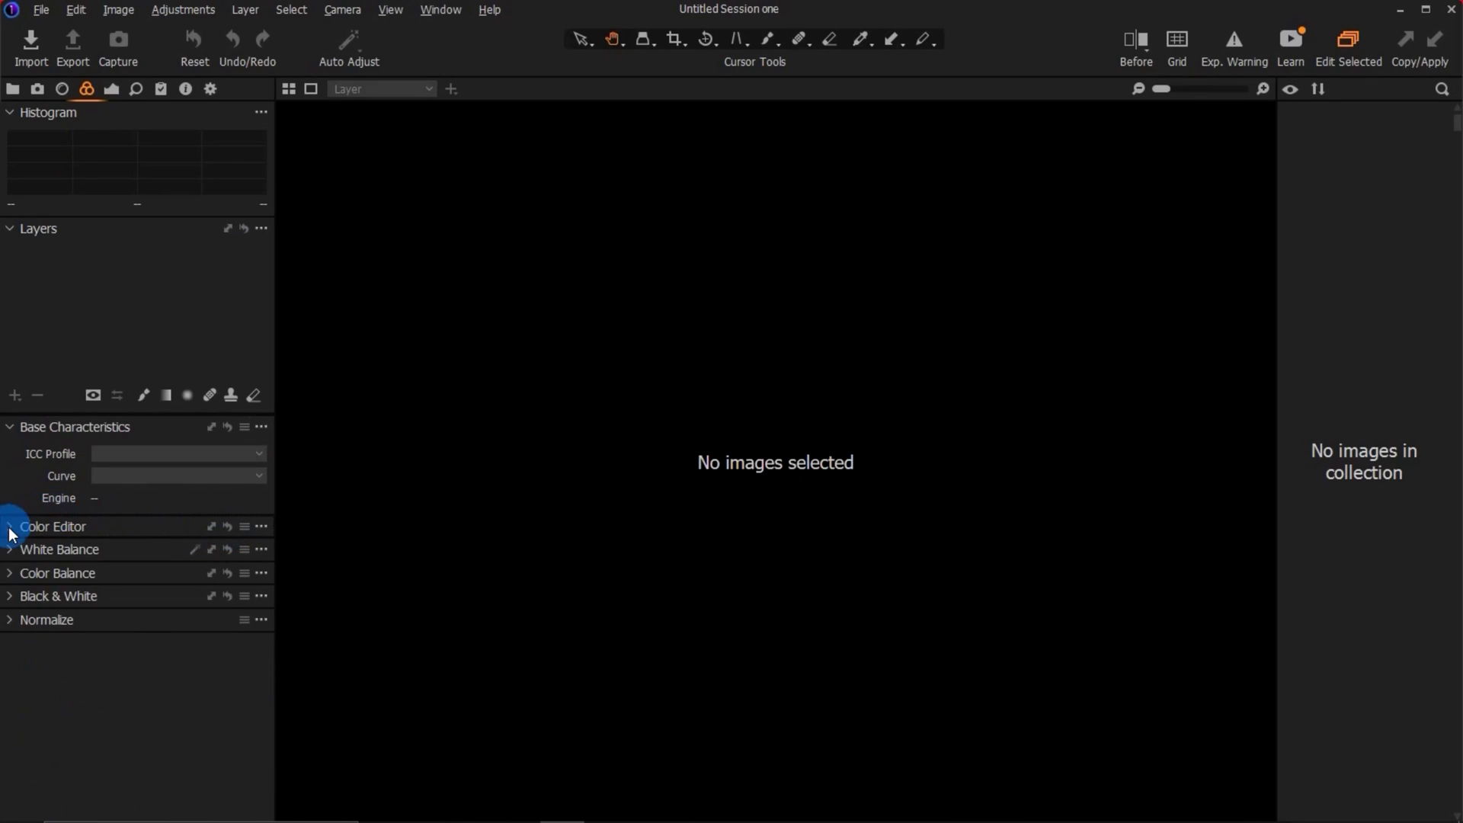
Step: Expand White Balance and Color Balance, and examine the Color Balance Master, 3-Way, Shadow and Midtone wheels
{"action": "left_click", "coordinate": [10, 550]}
{"action": "left_click", "coordinate": [168, 620]}
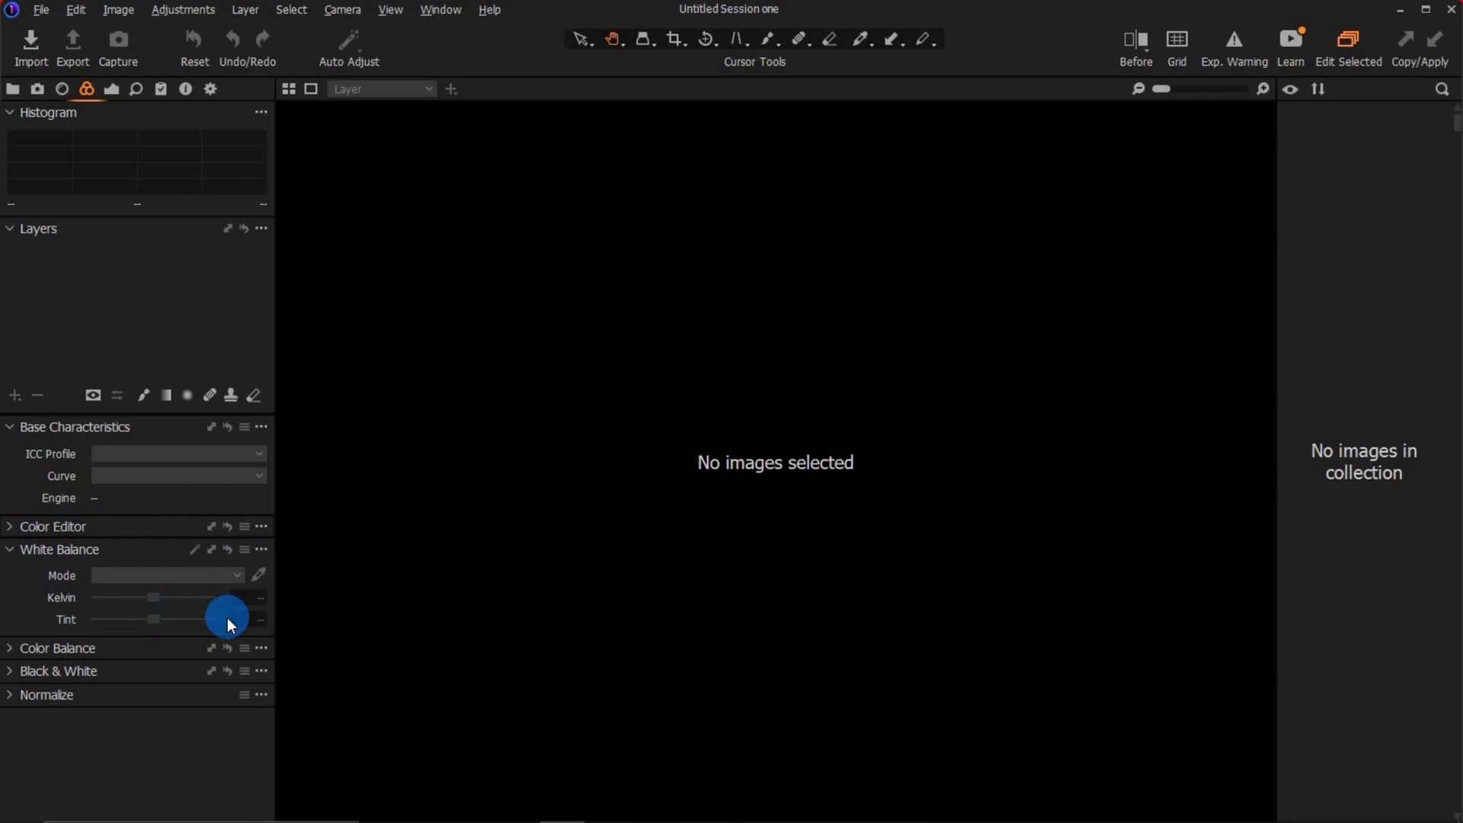
{"action": "left_click", "coordinate": [15, 649]}
{"action": "left_click_drag", "start_coordinate": [266, 675], "coordinate": [275, 718]}
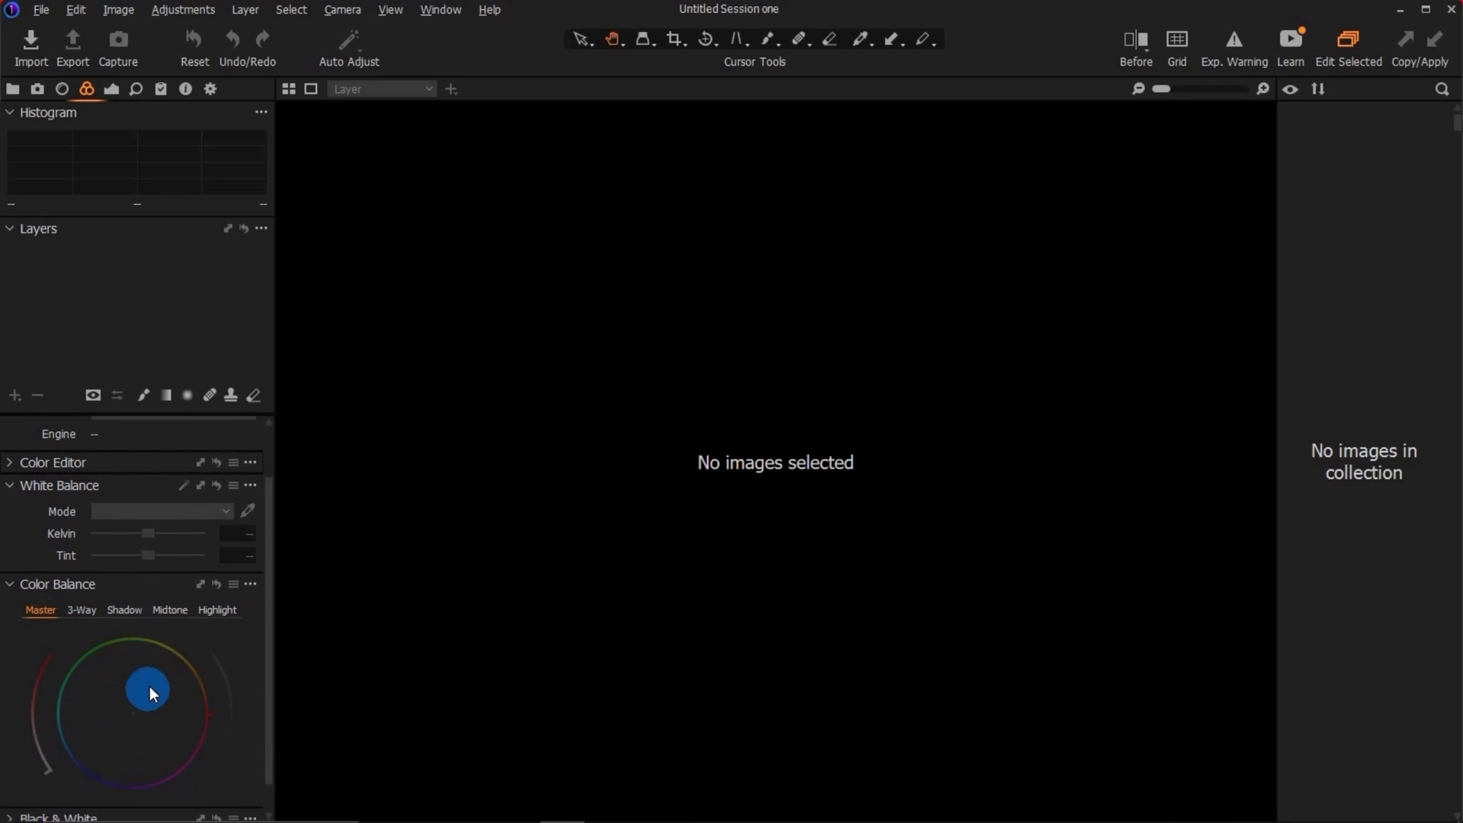
{"action": "left_click", "coordinate": [84, 610]}
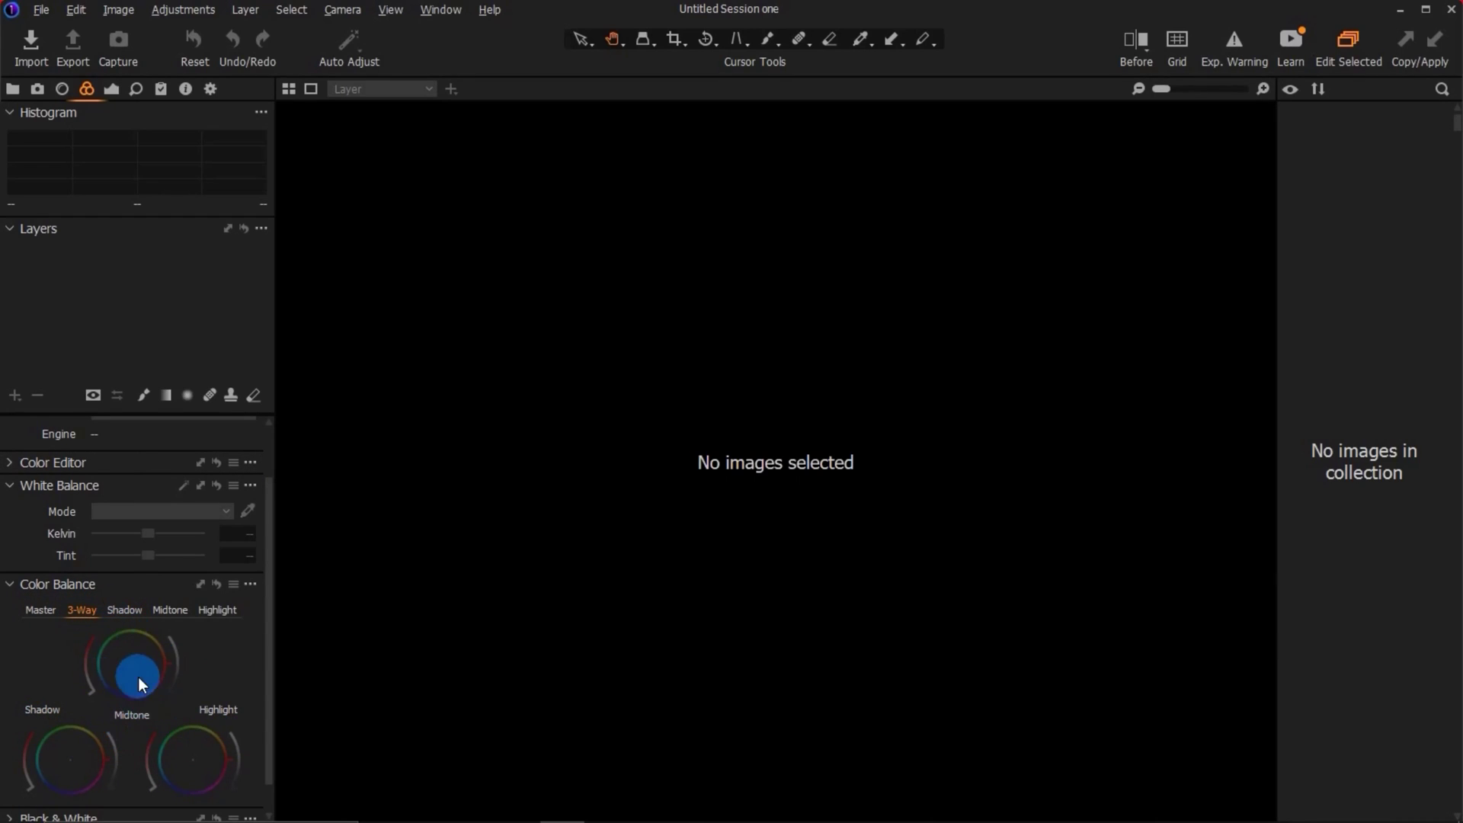
{"action": "left_click", "coordinate": [126, 614]}
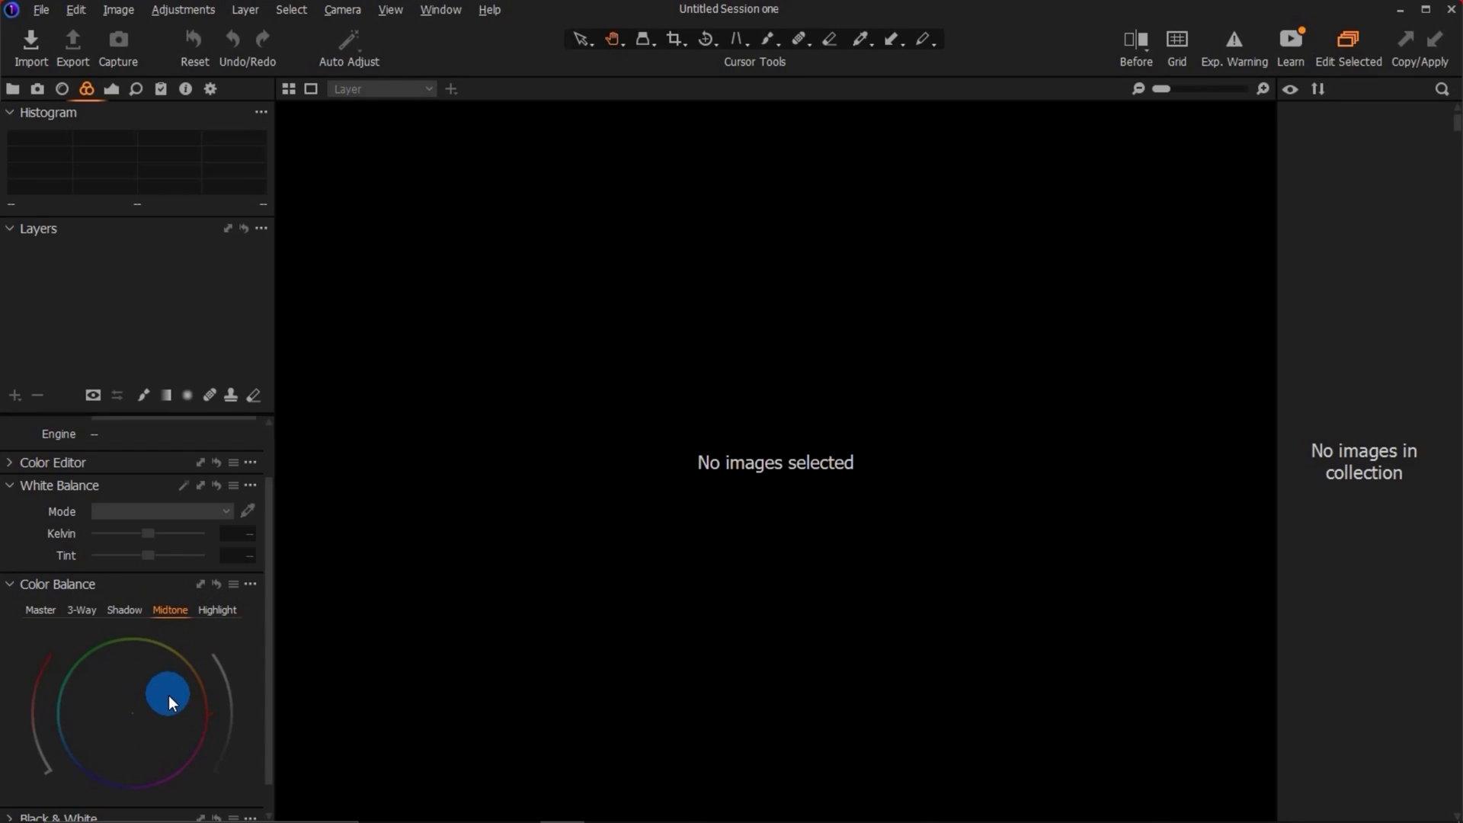
{"action": "left_click_drag", "start_coordinate": [270, 680], "coordinate": [268, 722]}
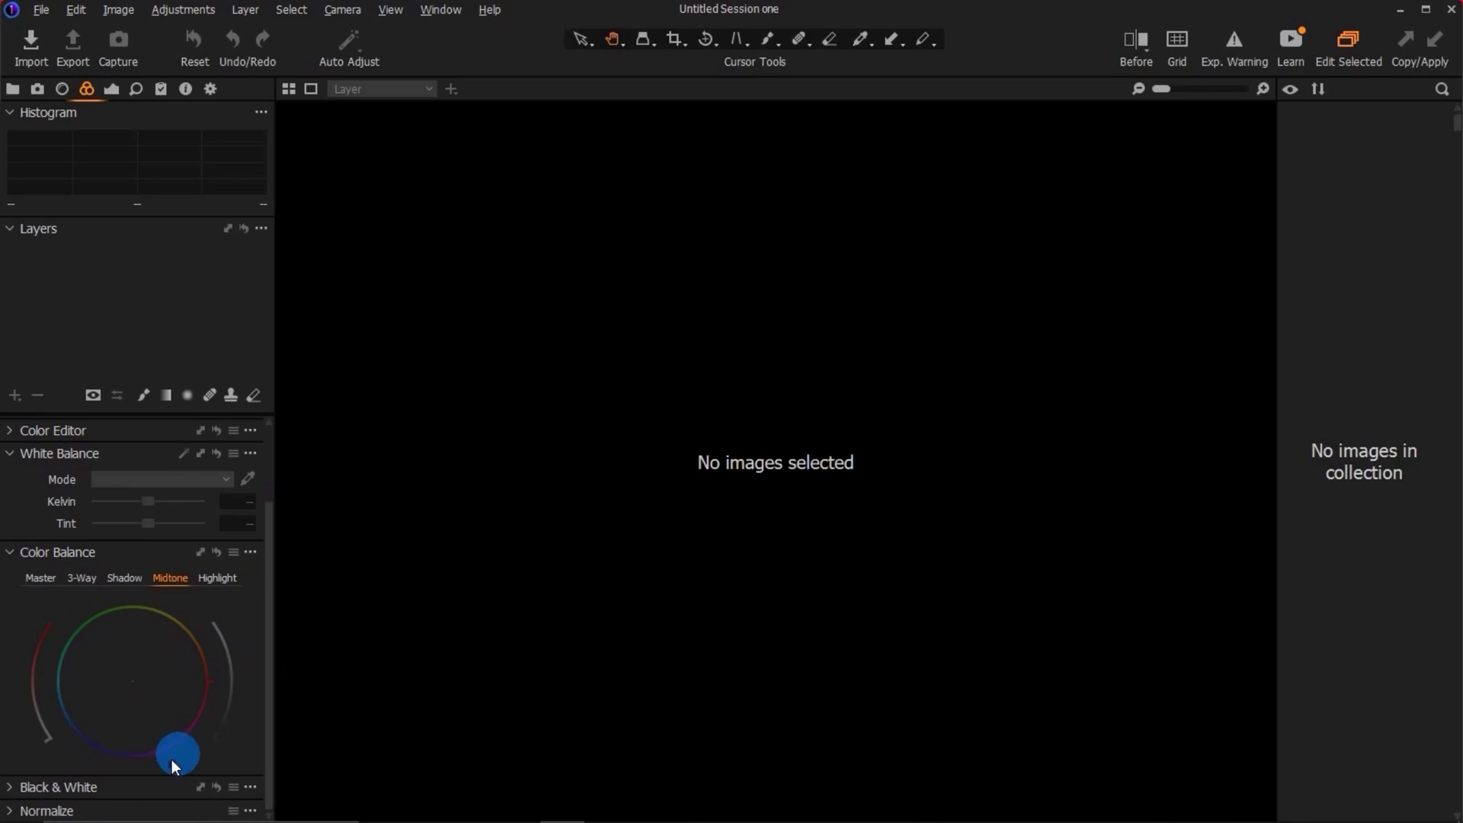
Step: Examine the Black & White color sensitivity controls and the Normalize options, collapsing White Balance and Color Balance
{"action": "left_click", "coordinate": [13, 787]}
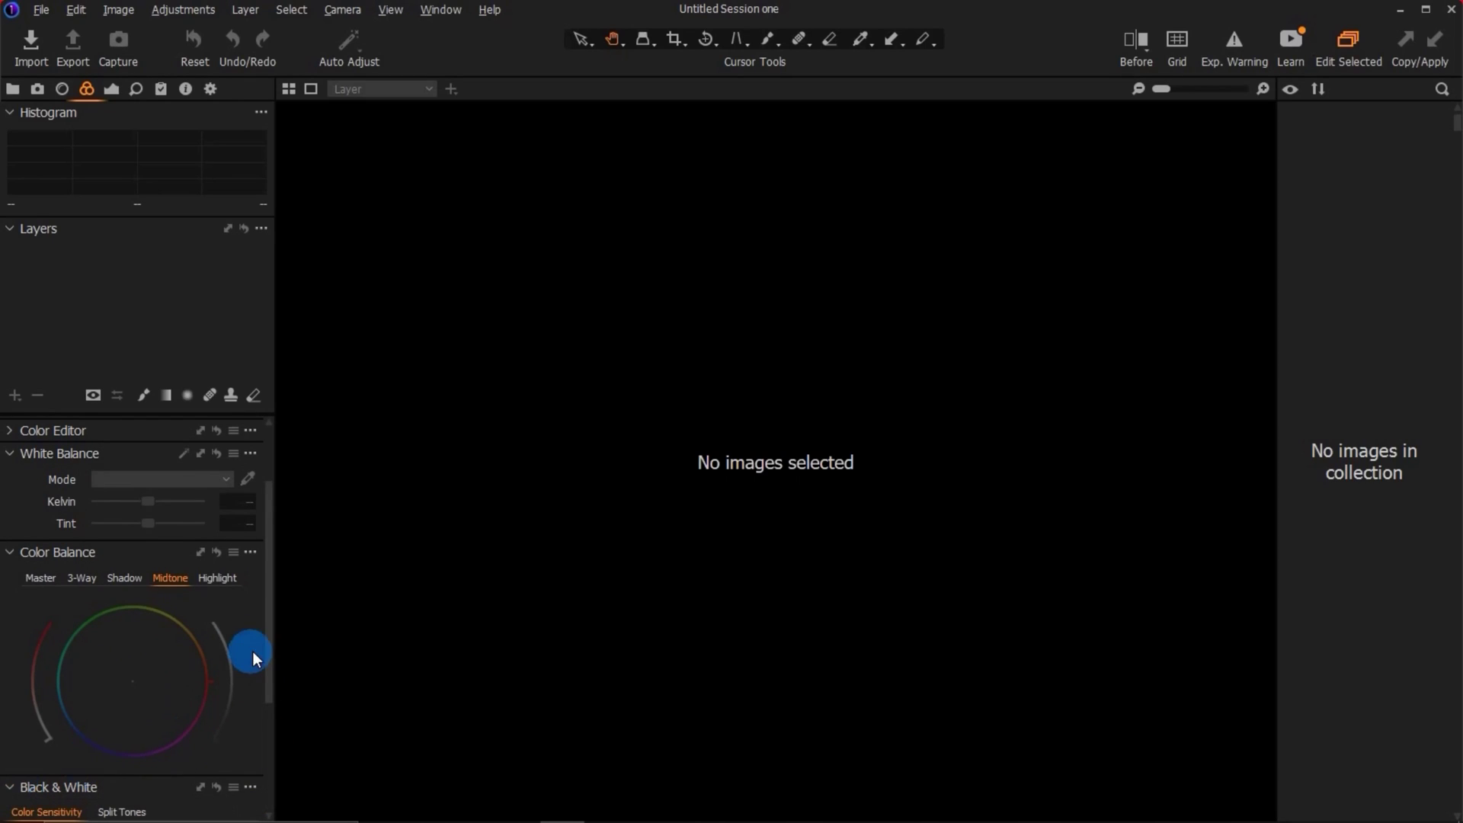
{"action": "left_click_drag", "start_coordinate": [269, 656], "coordinate": [271, 753]}
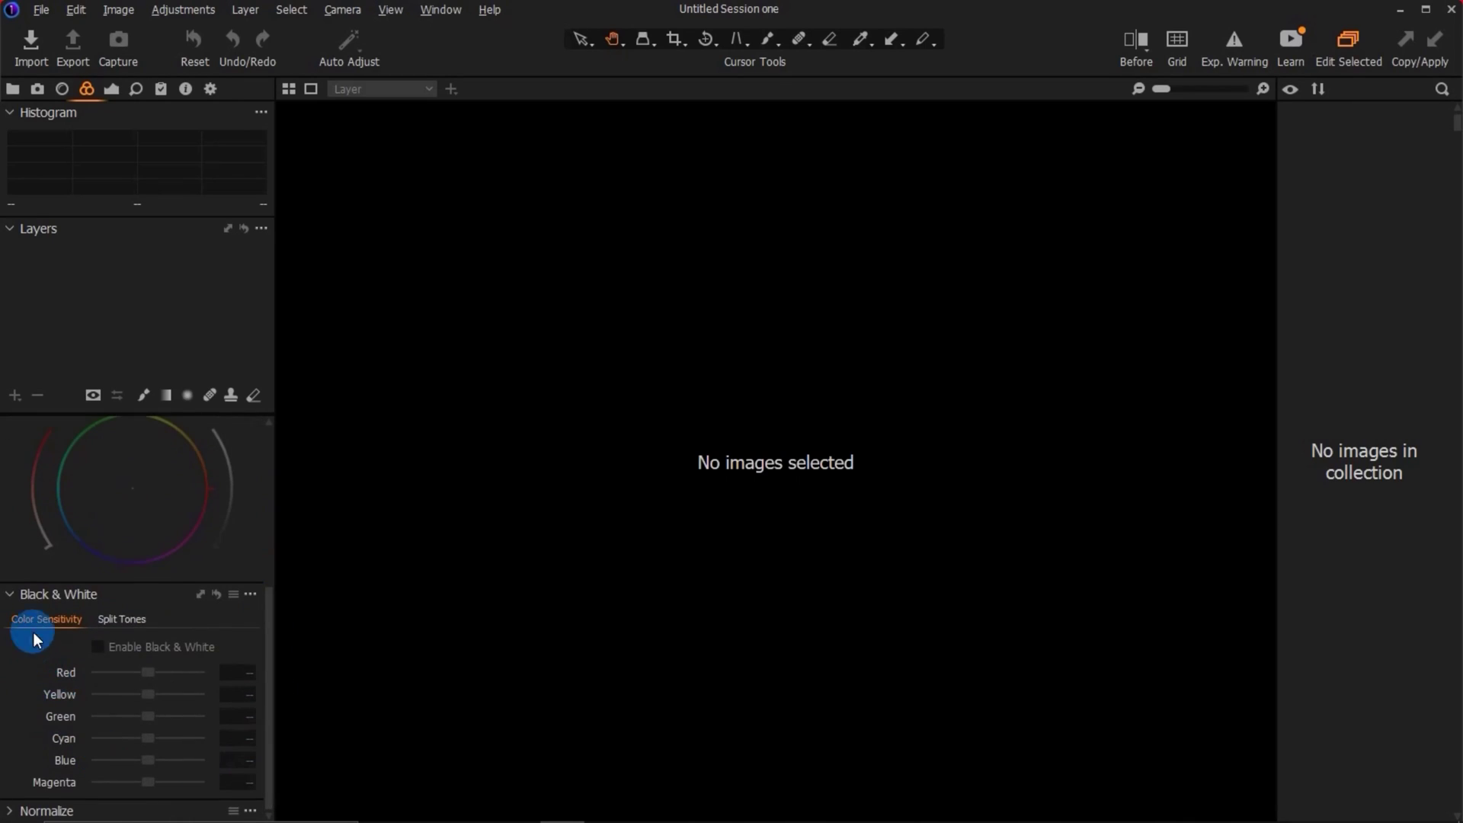
{"action": "left_click", "coordinate": [18, 602]}
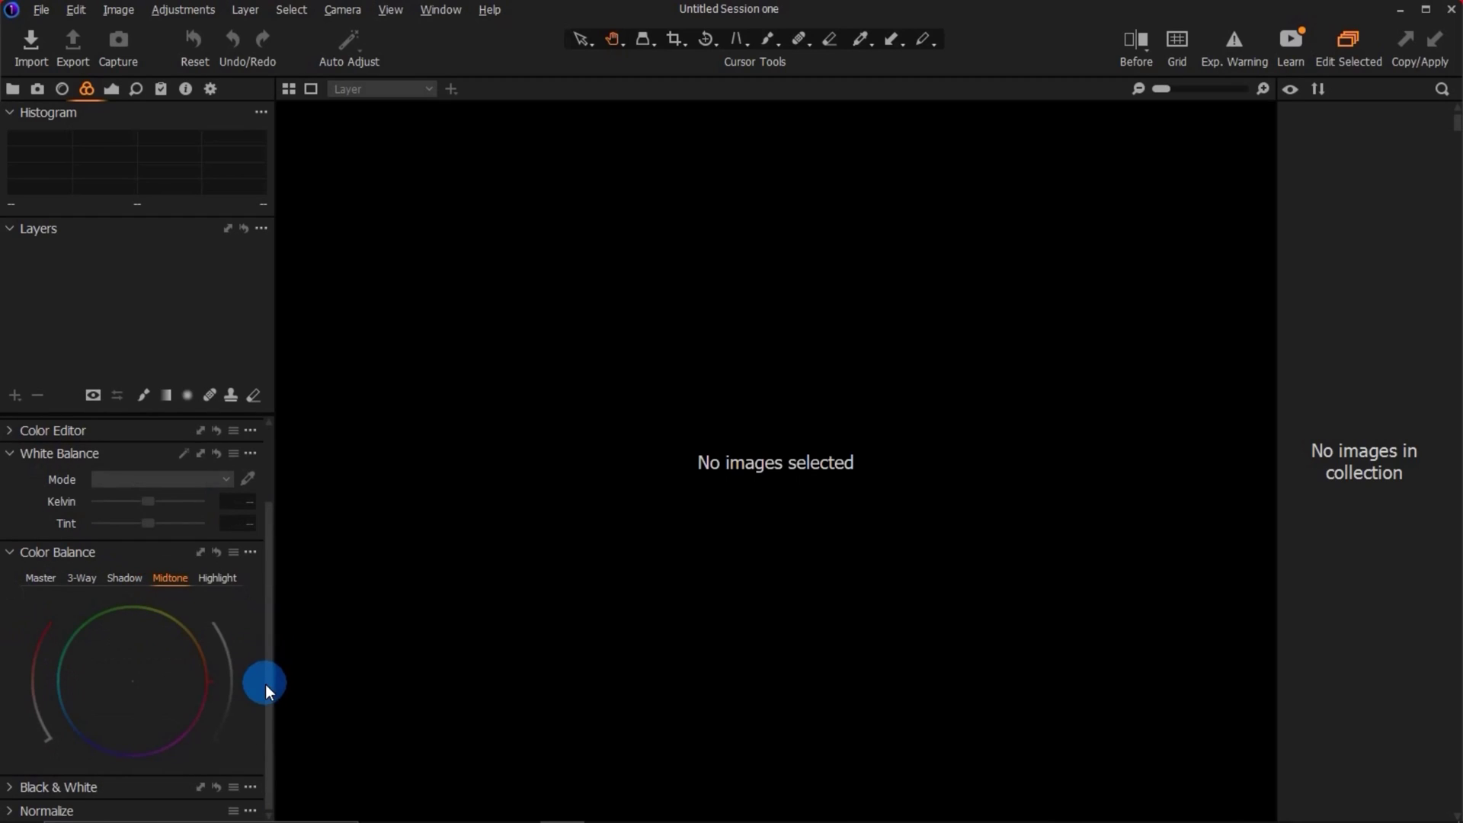
{"action": "left_click", "coordinate": [17, 472]}
{"action": "left_click", "coordinate": [17, 560]}
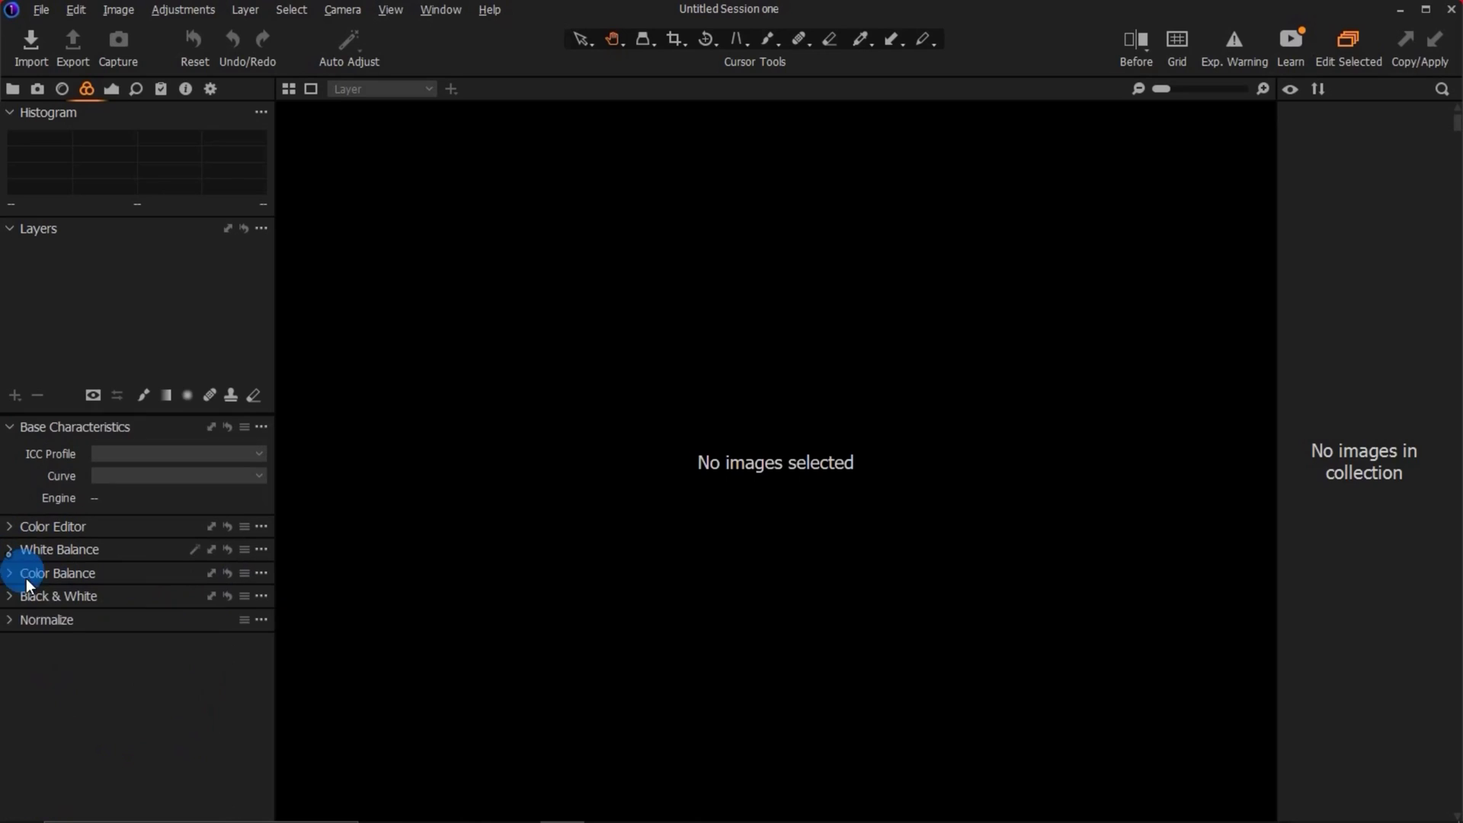
{"action": "left_click", "coordinate": [12, 595]}
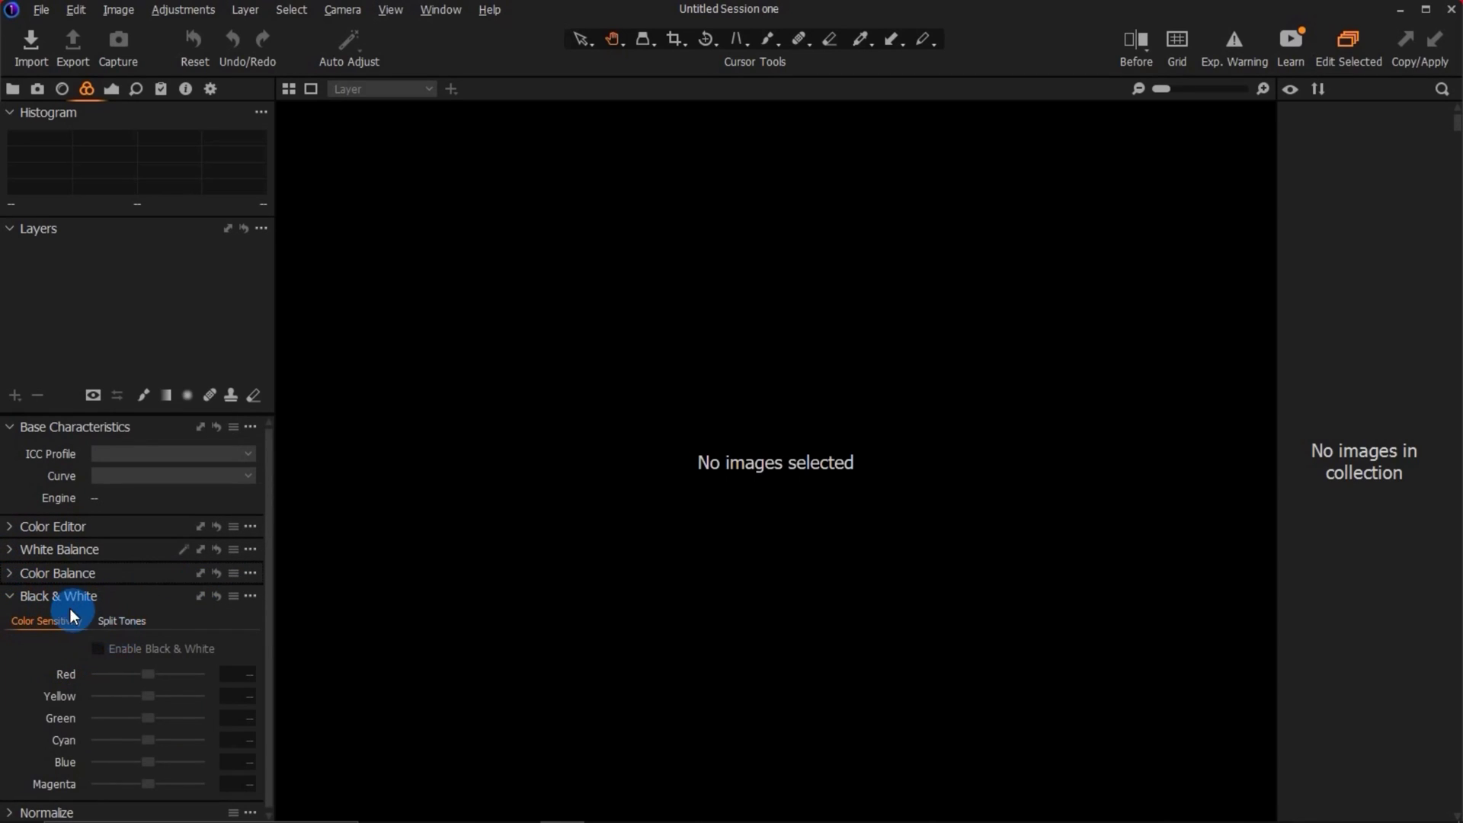
{"action": "left_click", "coordinate": [46, 597]}
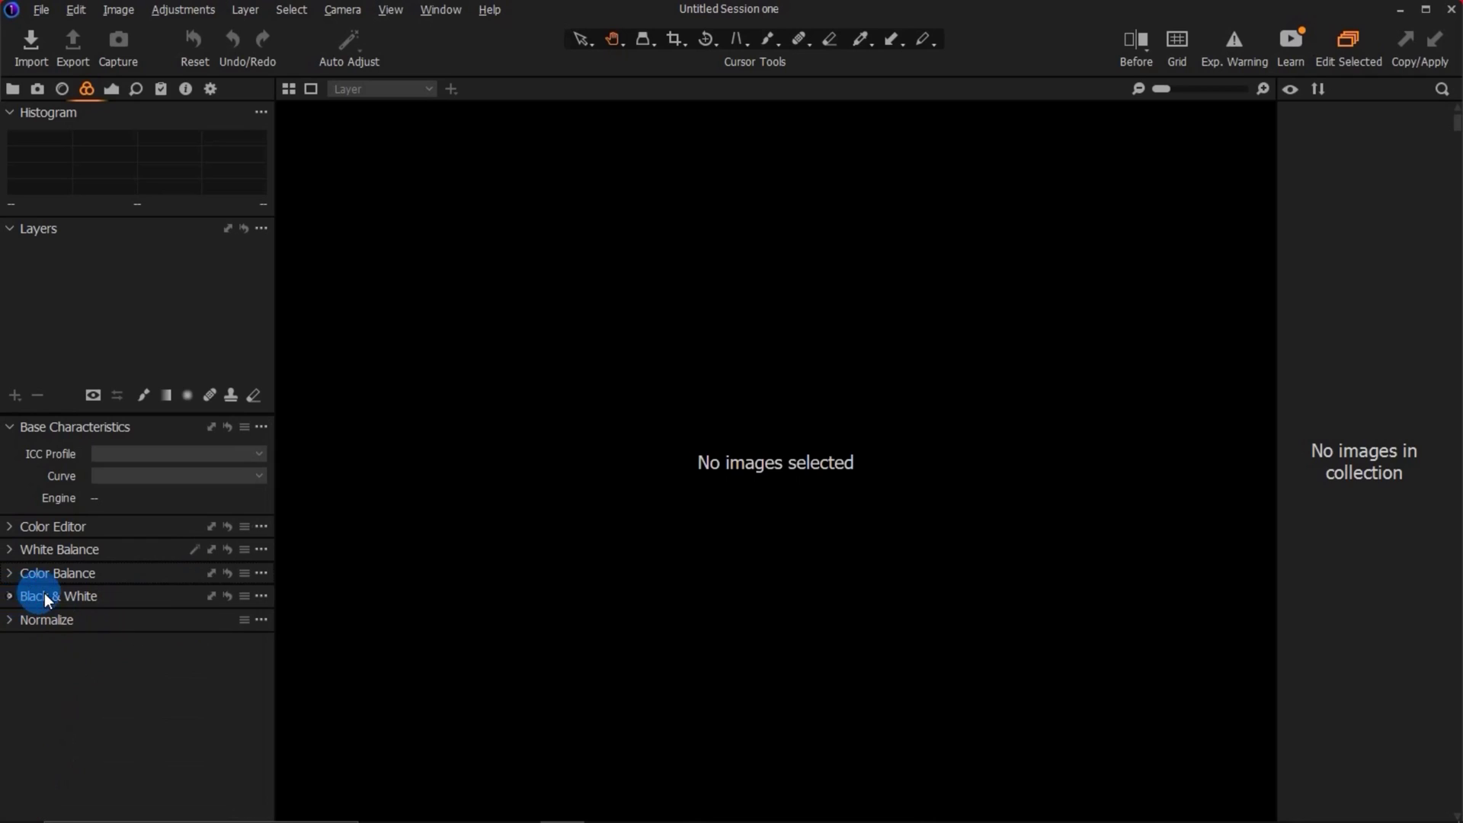
{"action": "left_click", "coordinate": [11, 621]}
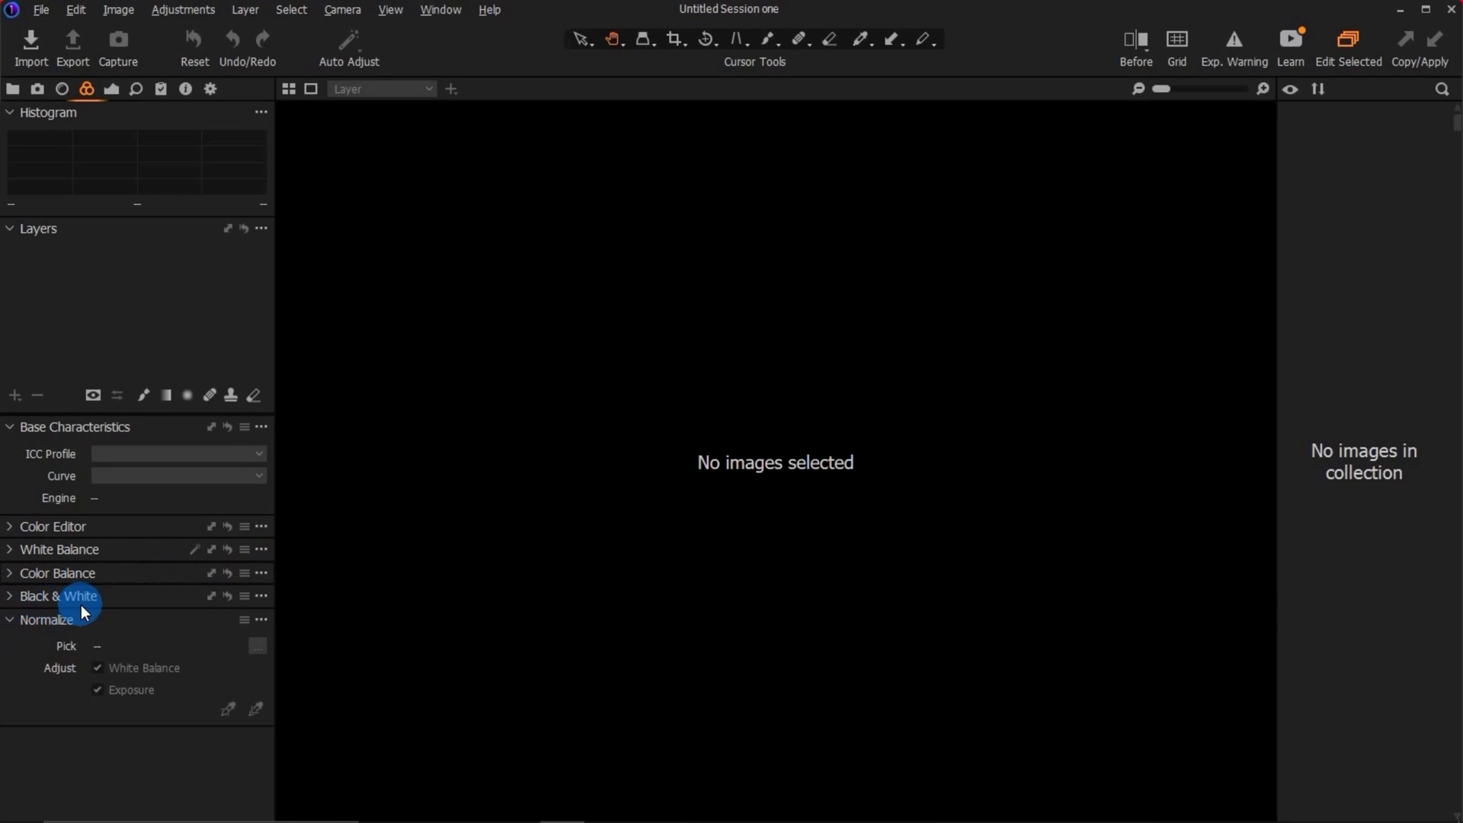
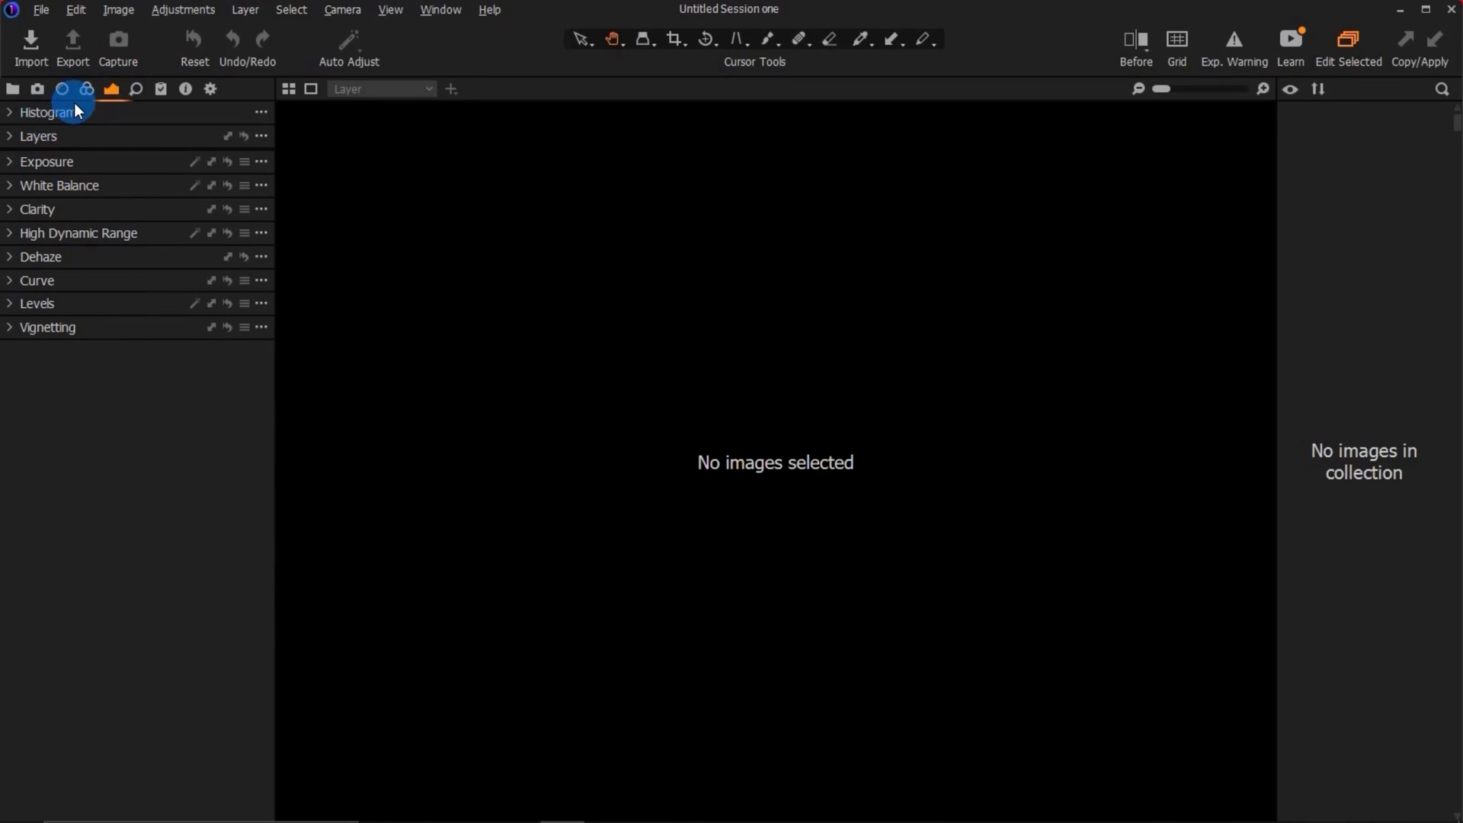
Step: Expand Histogram, Layers and Exposure among the Exposure tools to examine their controls
{"action": "left_click", "coordinate": [14, 118]}
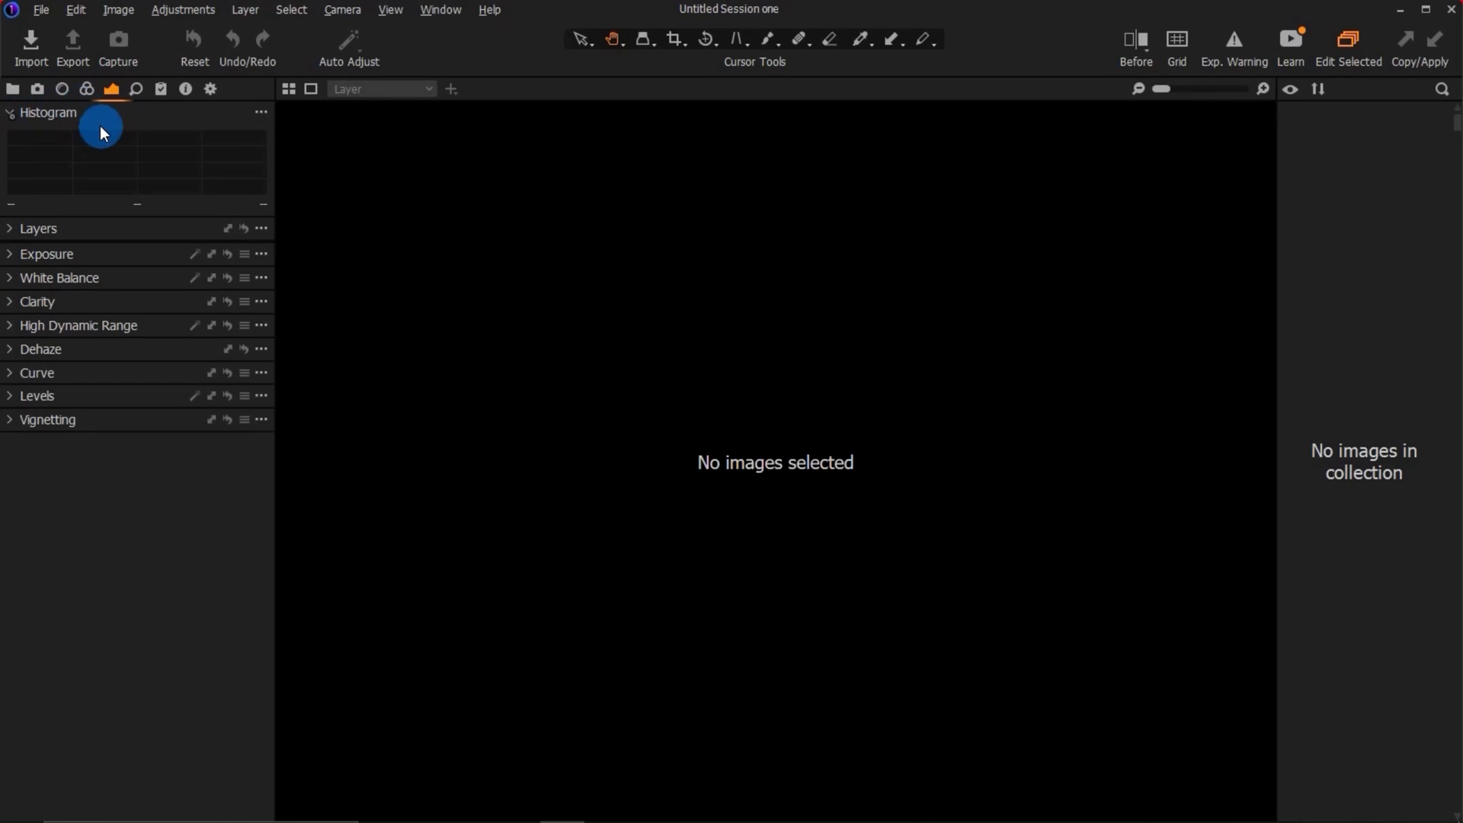
{"action": "left_click", "coordinate": [36, 231]}
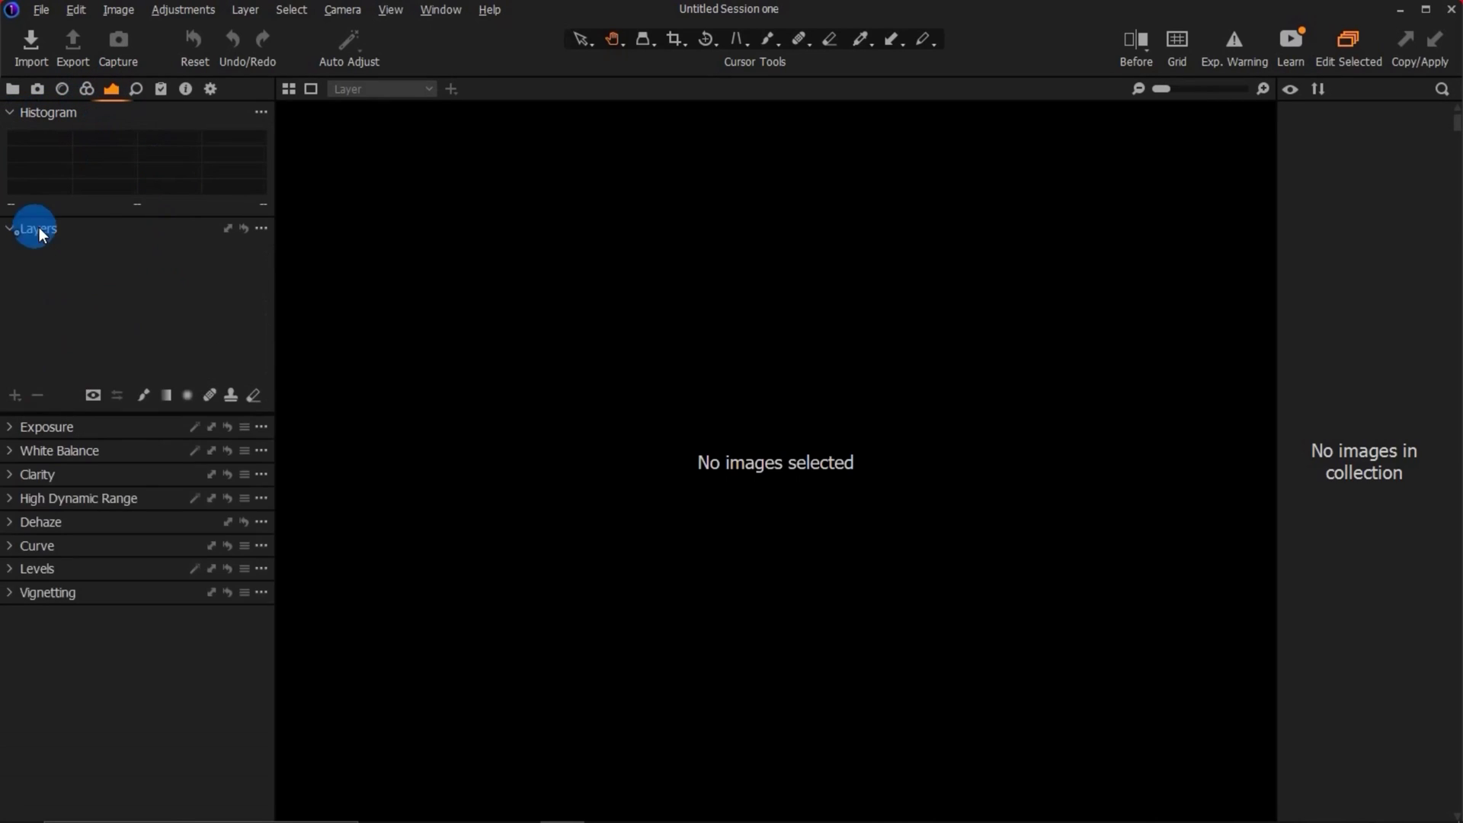
{"action": "left_click", "coordinate": [17, 430]}
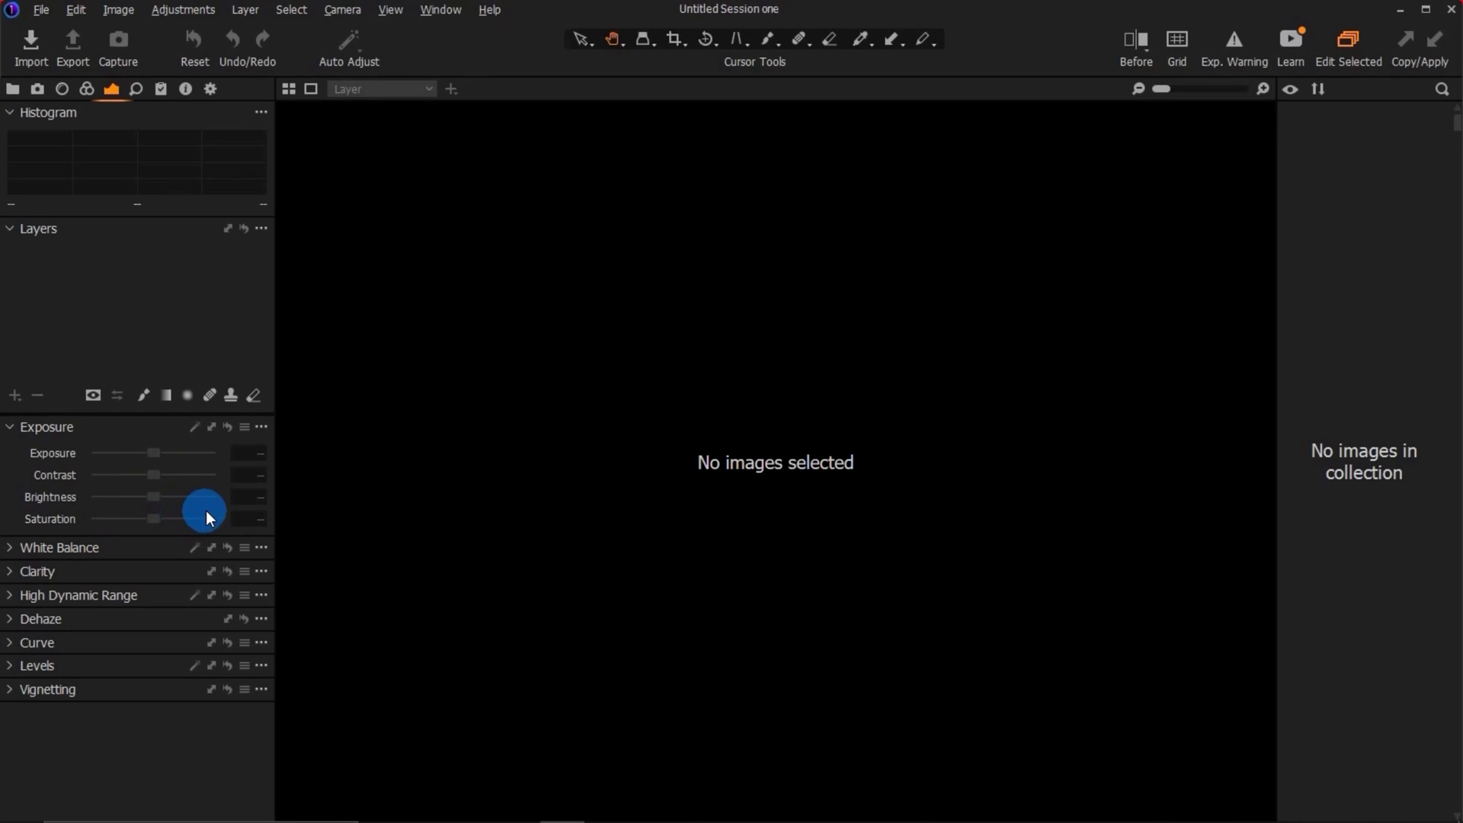
Step: Expand White Balance and Clarity among the Exposure tools, examine their controls, and collapse Clarity
{"action": "left_click", "coordinate": [30, 549]}
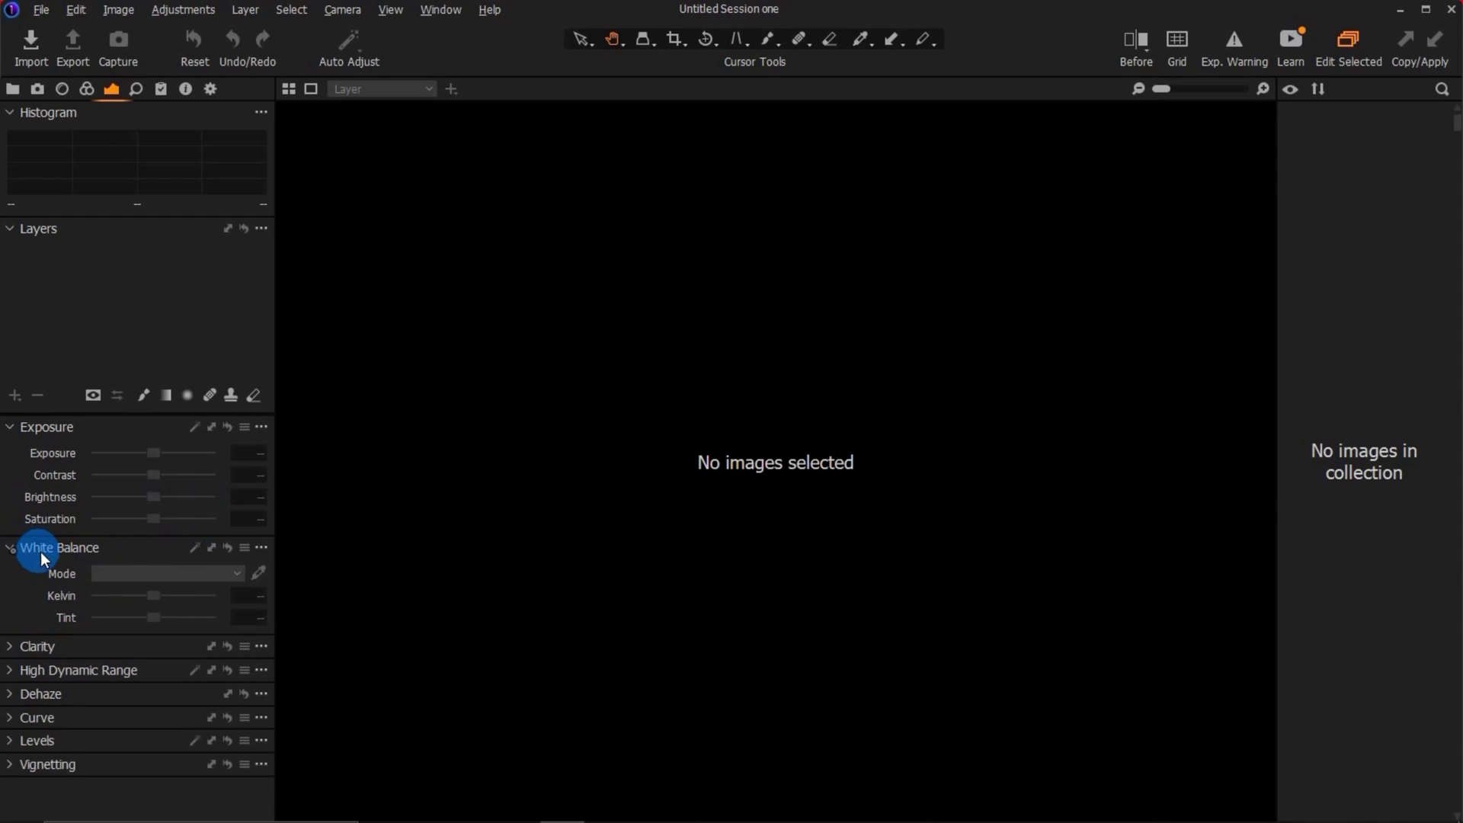
{"action": "left_click", "coordinate": [26, 648]}
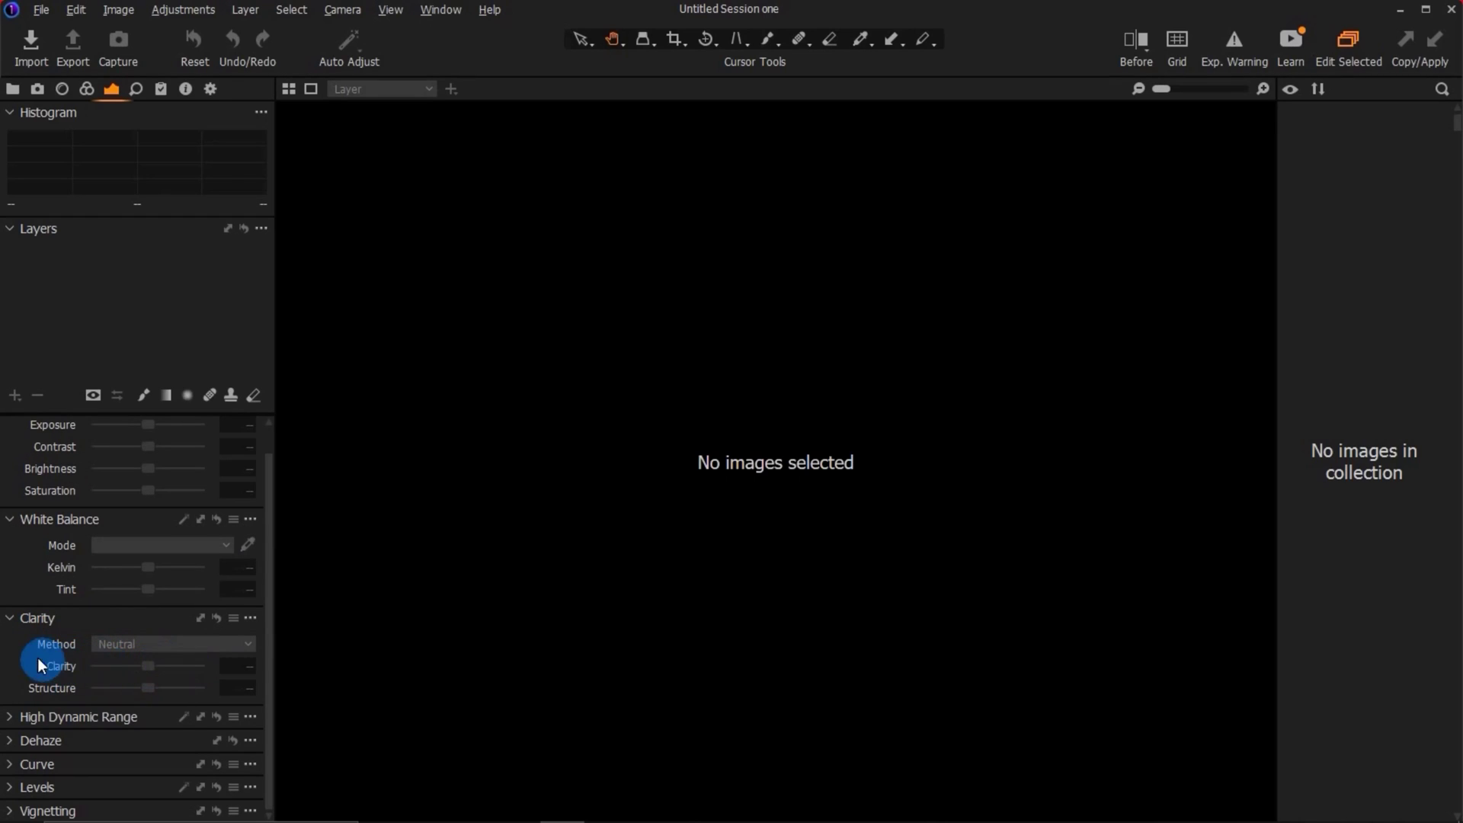
{"action": "left_click", "coordinate": [10, 619]}
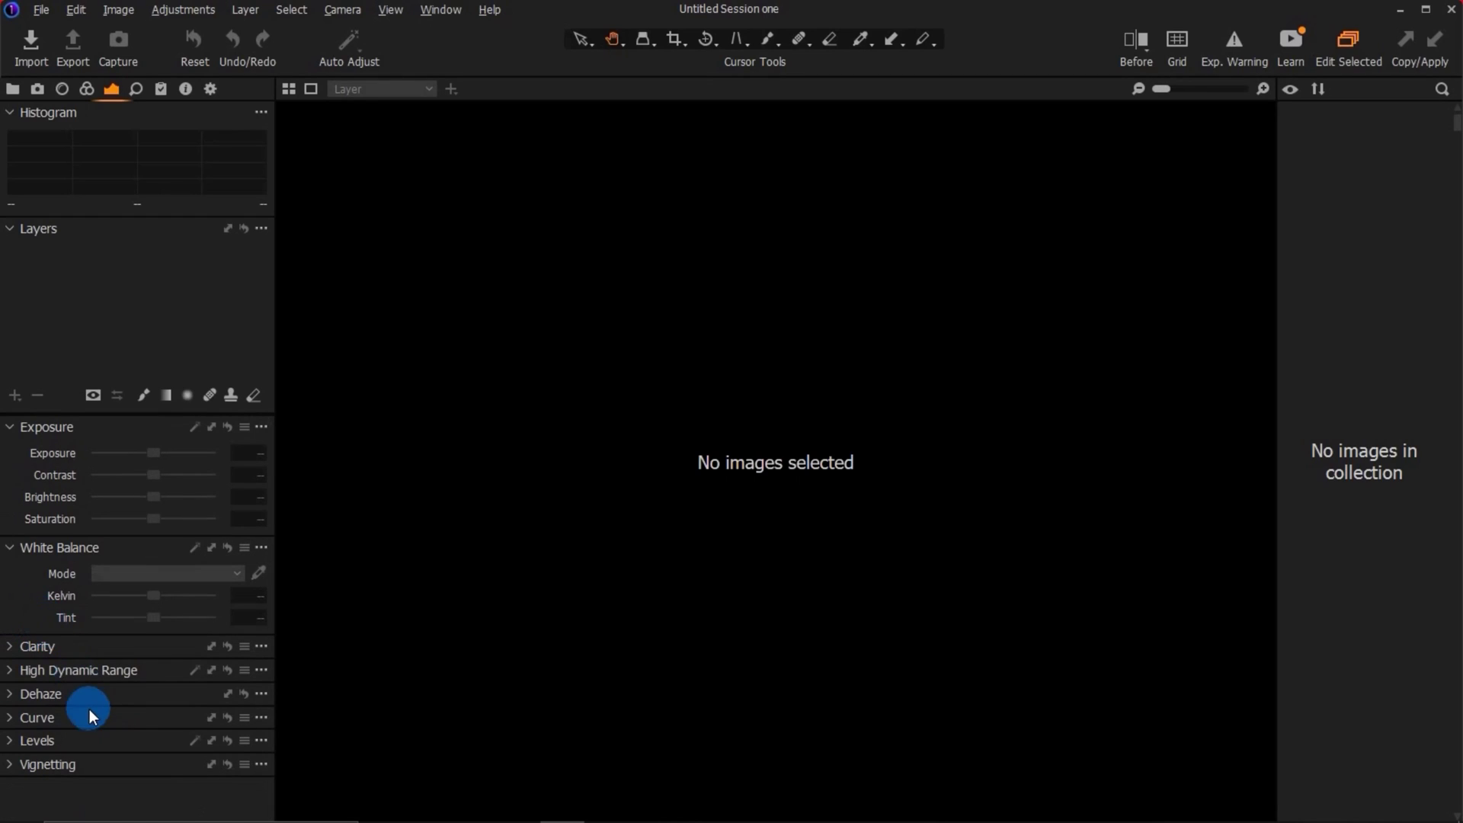
Step: Expand High Dynamic Range and Dehaze, examine the Curve channels, and collapse Curve
{"action": "left_click", "coordinate": [20, 670]}
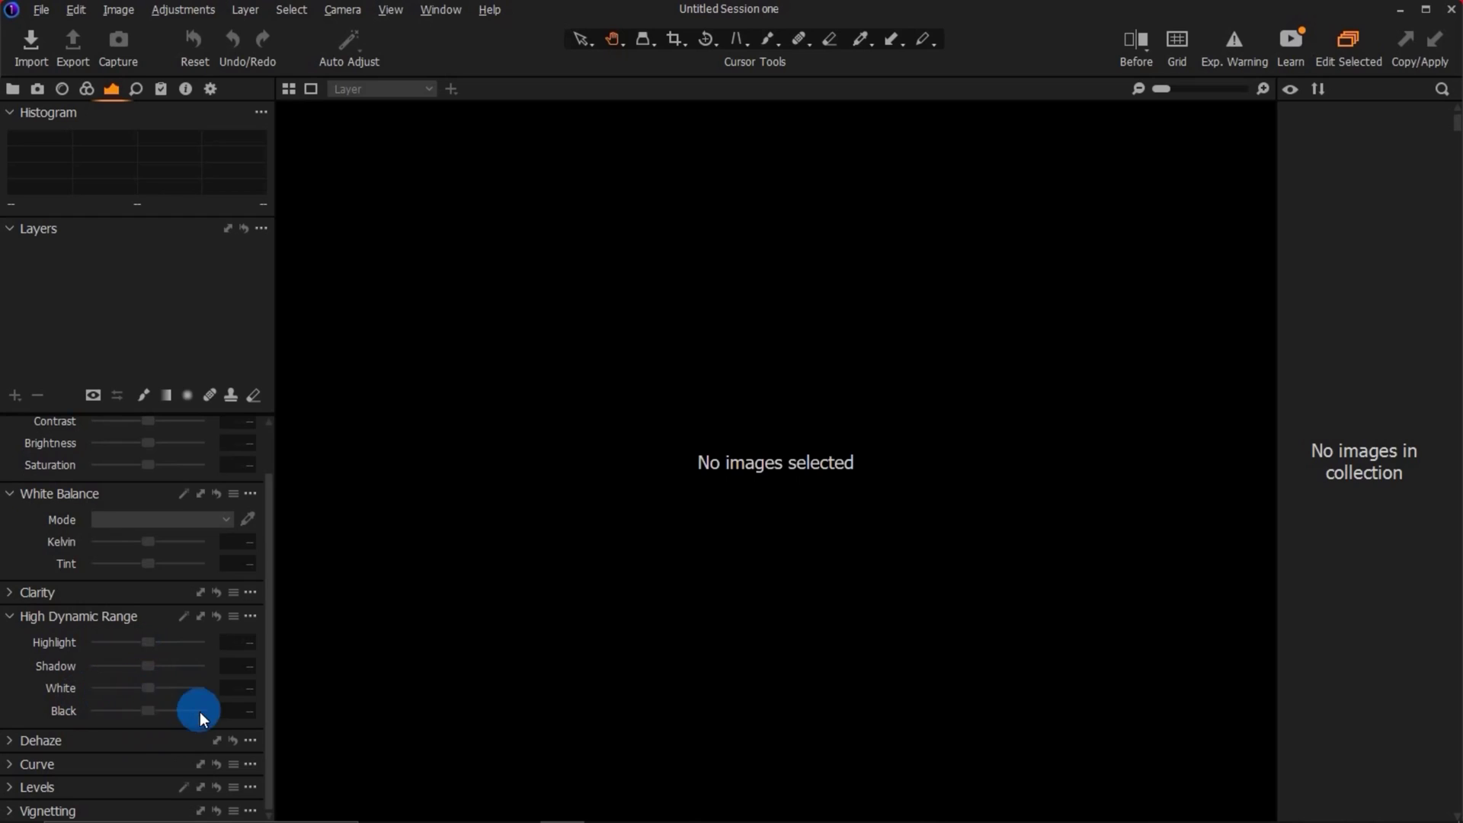
{"action": "left_click", "coordinate": [13, 743]}
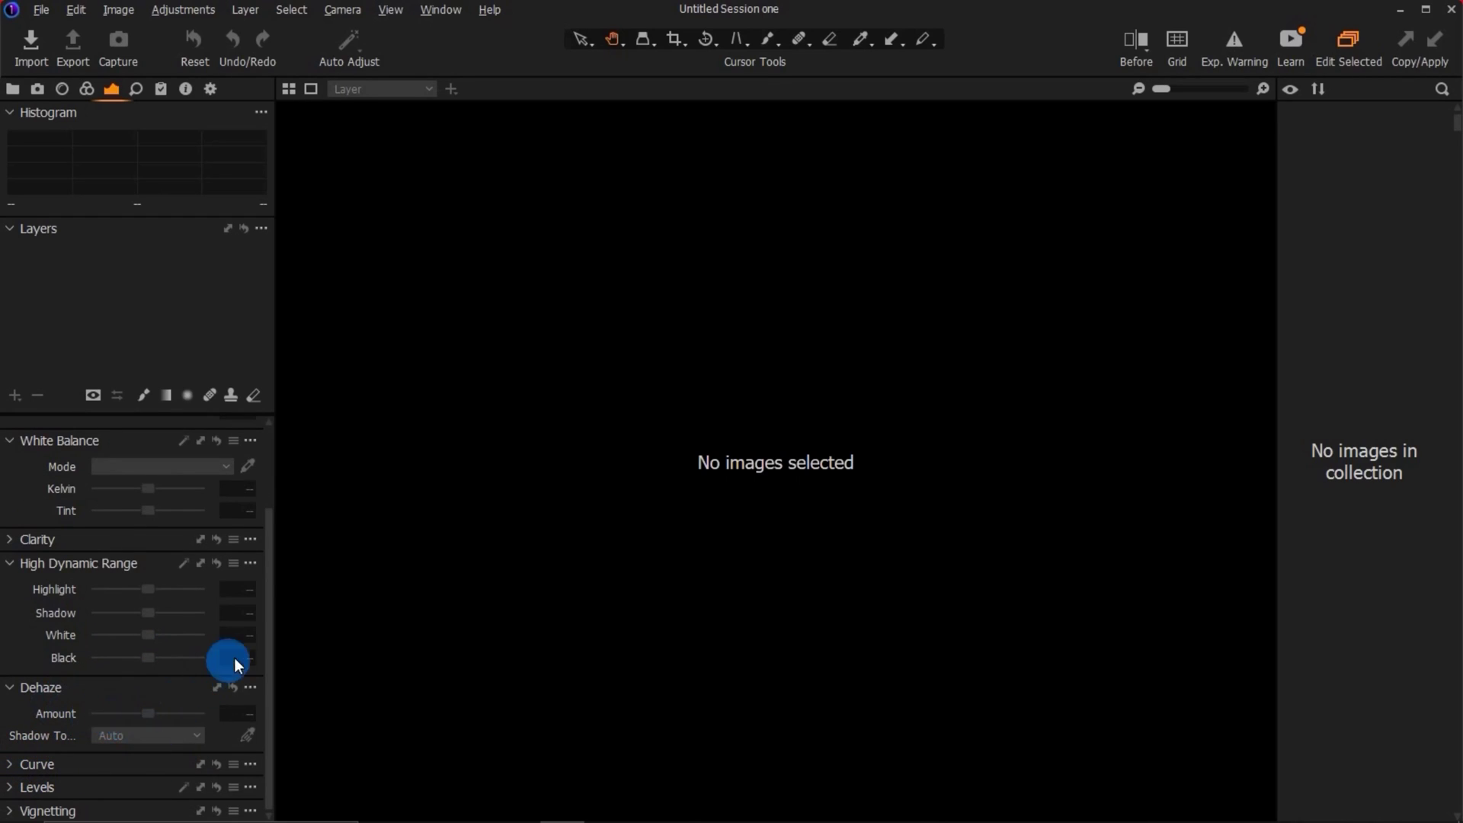
{"action": "left_click", "coordinate": [16, 764]}
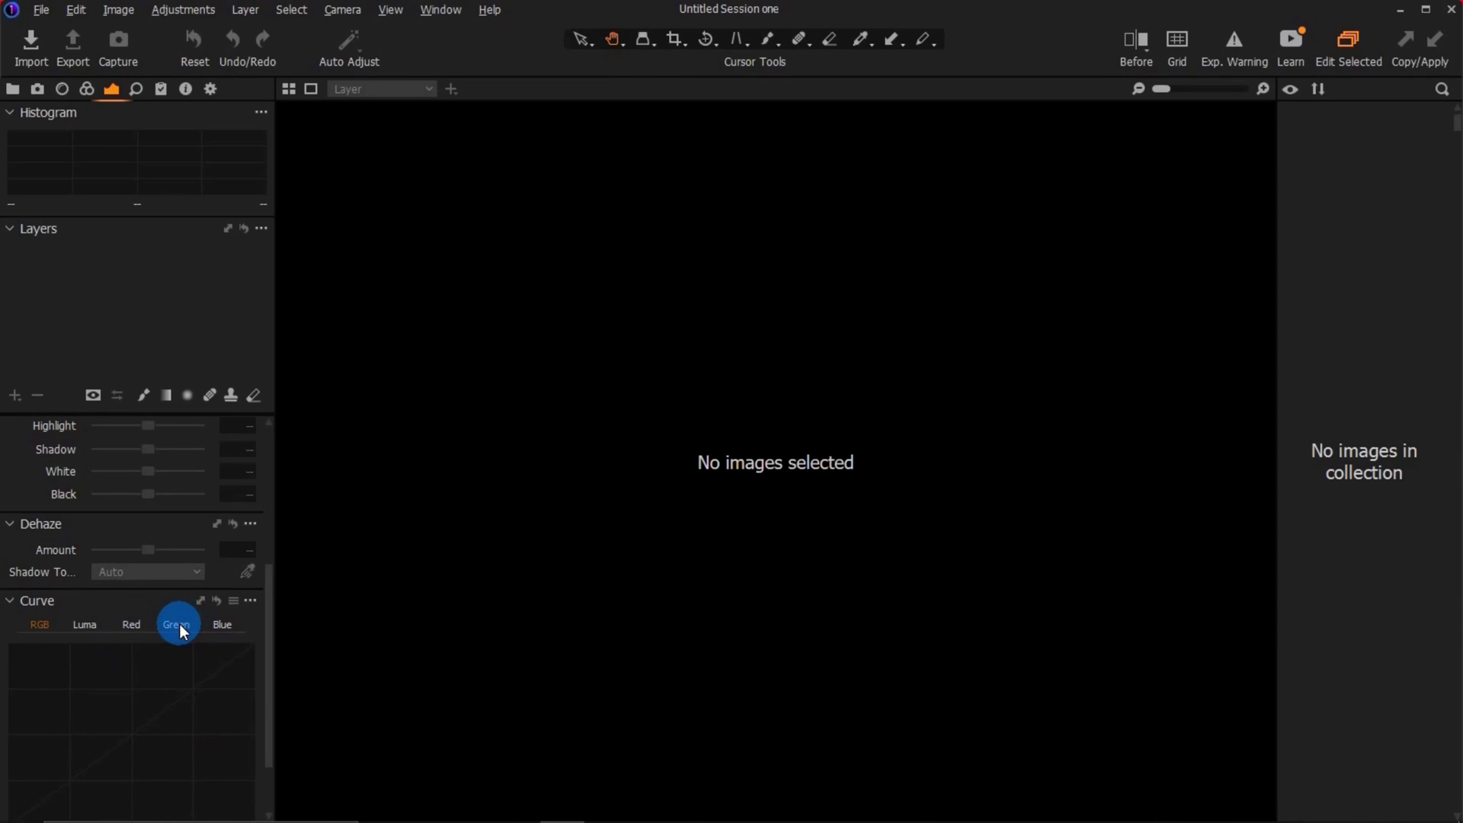
{"action": "left_click", "coordinate": [10, 601]}
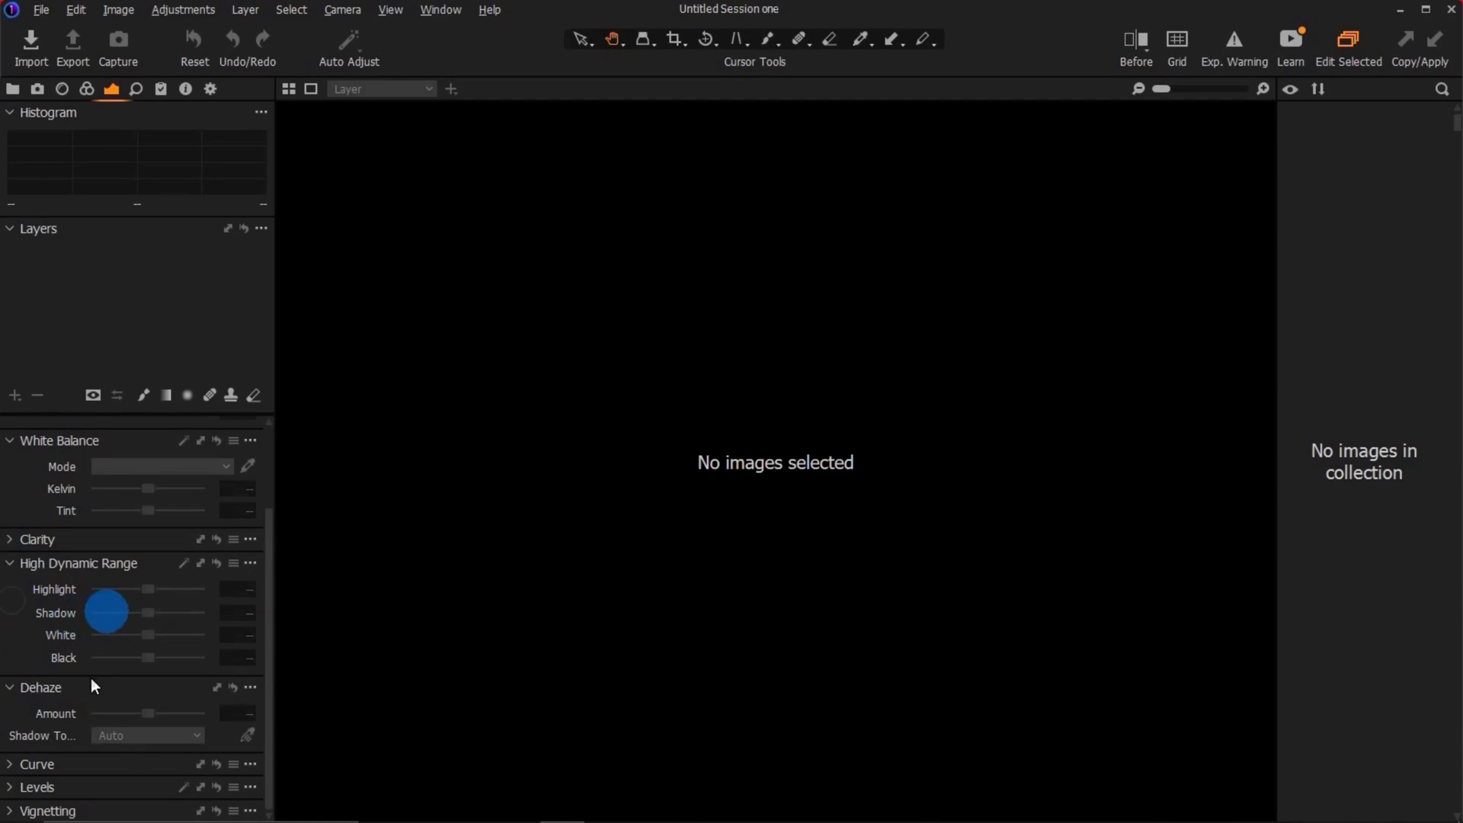
Step: Expand Levels and Vignetting to examine the Levels channels and the vignetting Amount and Method
{"action": "left_click", "coordinate": [11, 787]}
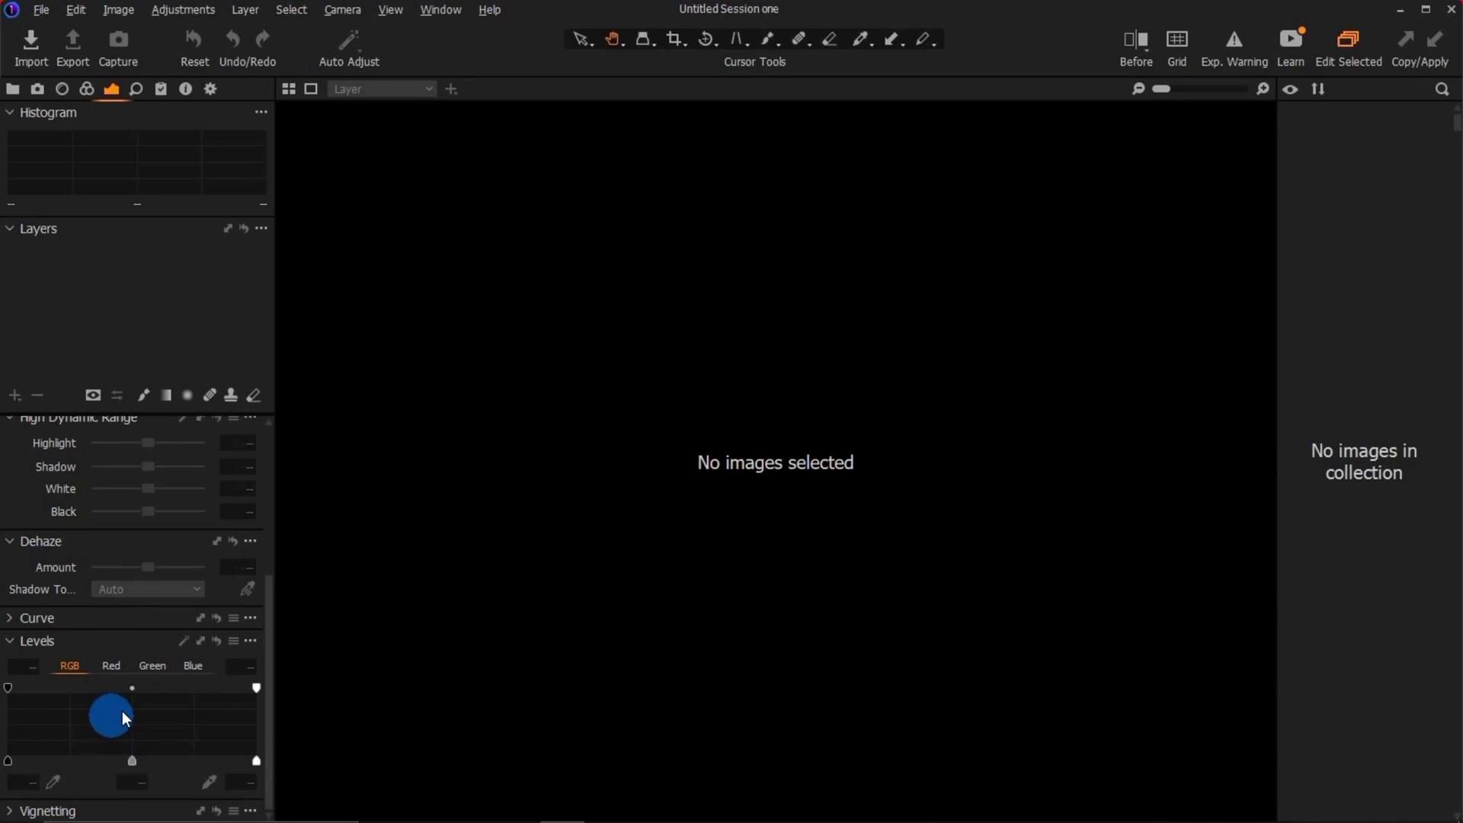
{"action": "mouse_move", "coordinate": [17, 812]}
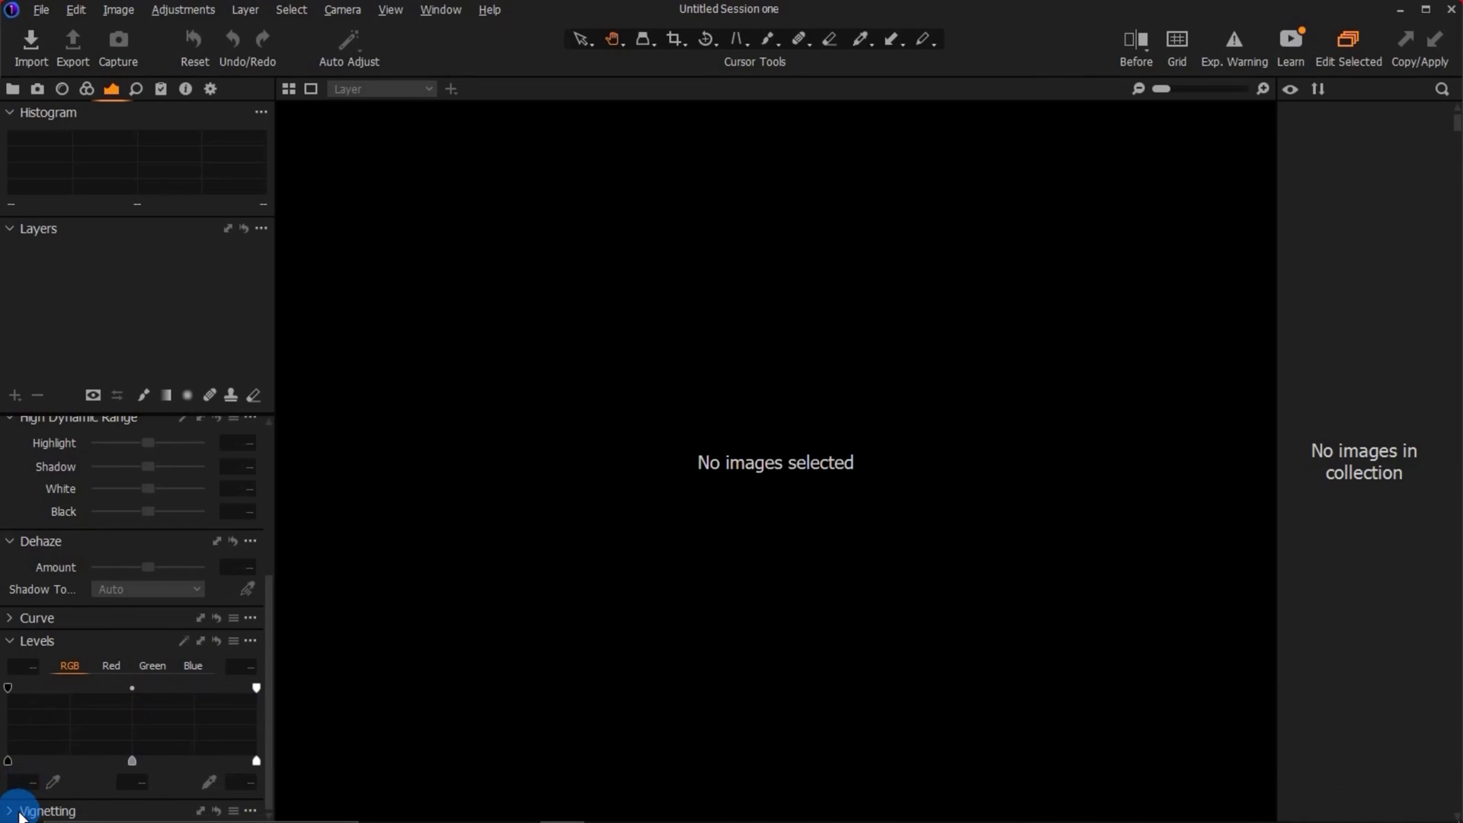
{"action": "left_click", "coordinate": [16, 814]}
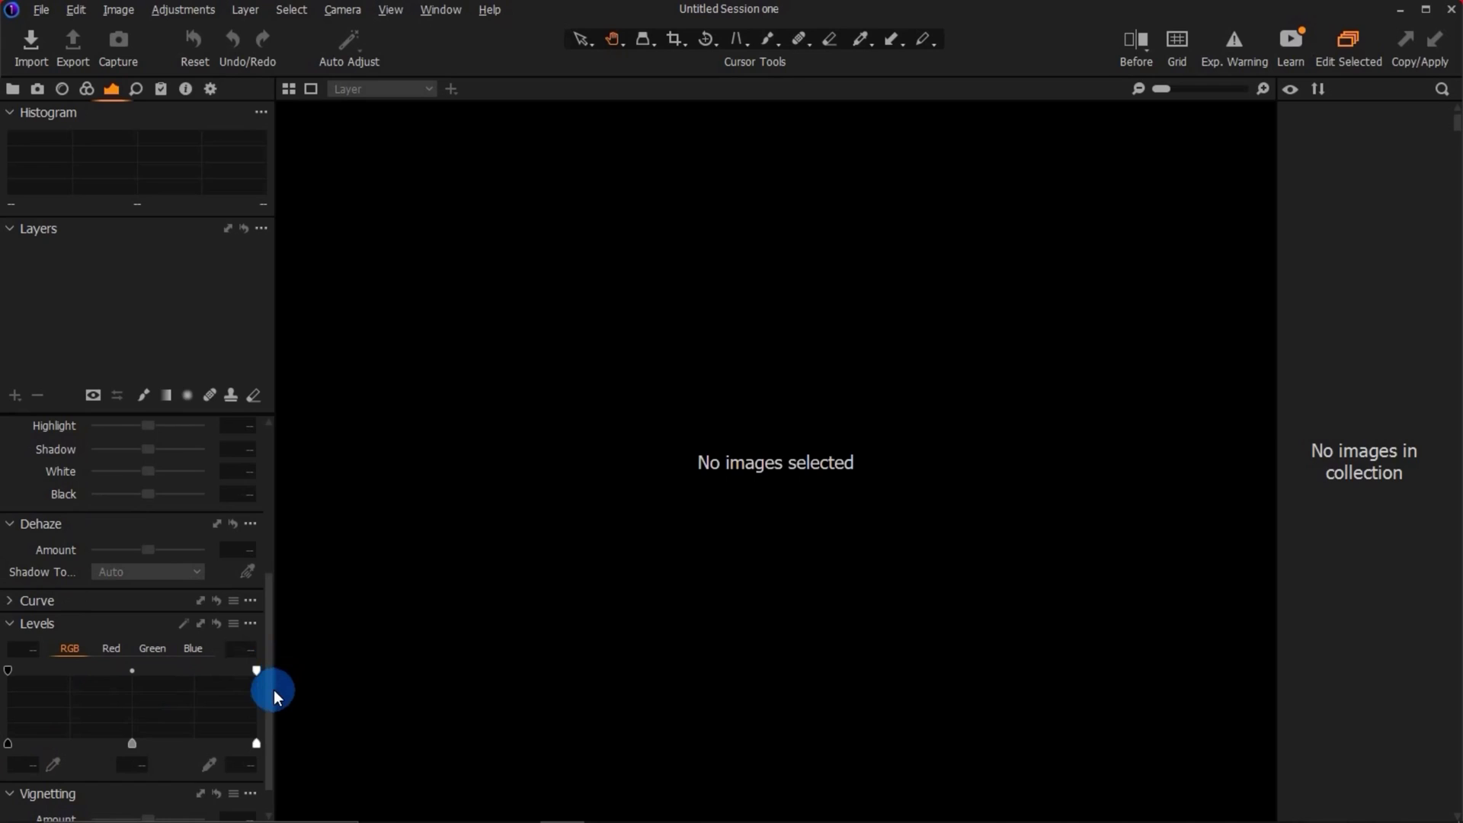
{"action": "scroll", "coordinate": [268, 707], "scroll_direction": "down", "scroll_amount": 1}
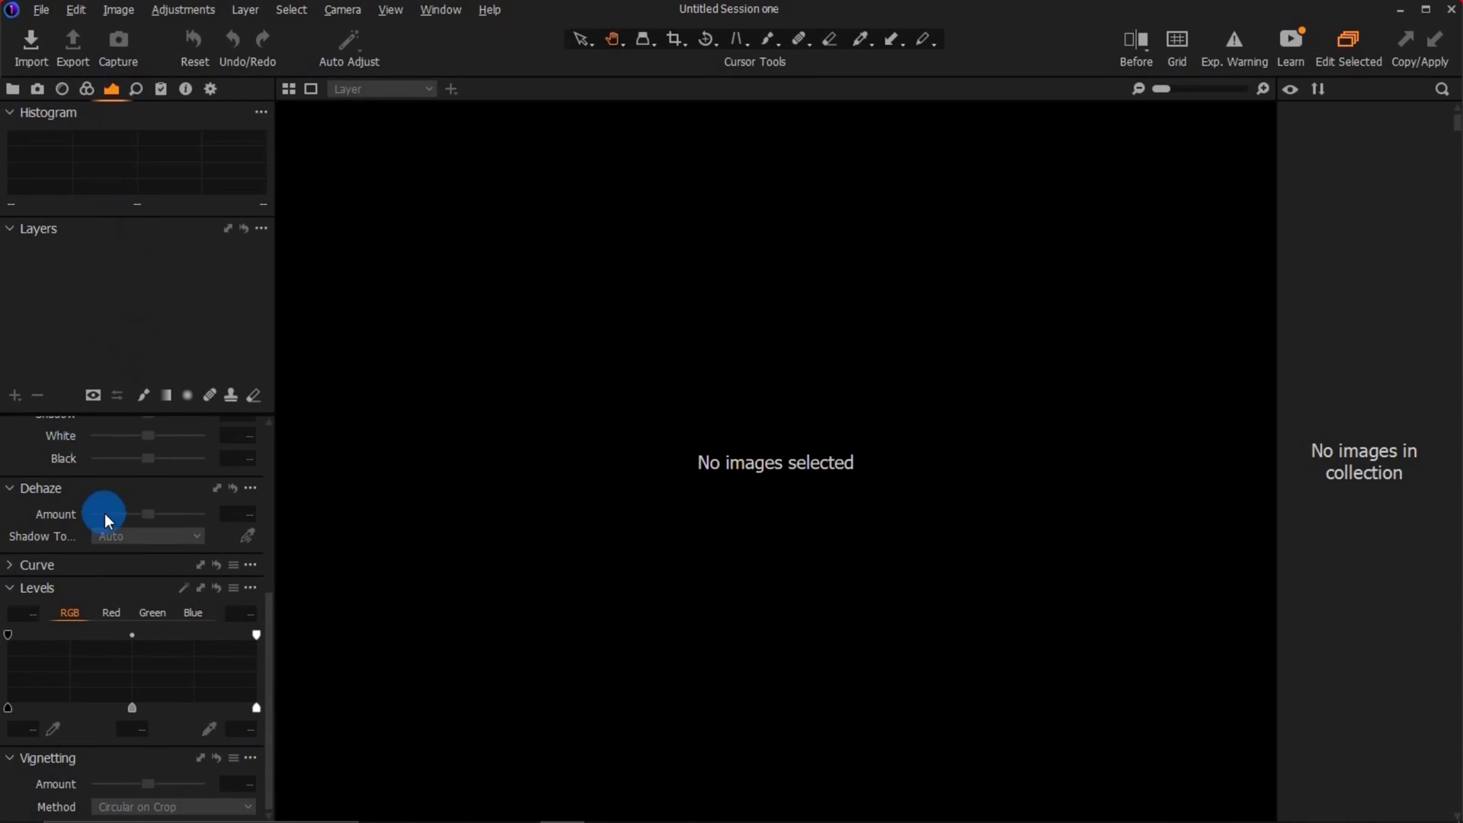
Step: Show the Details tools and expand Layers, Focus and Sharpening to examine their controls
{"action": "left_click", "coordinate": [139, 89]}
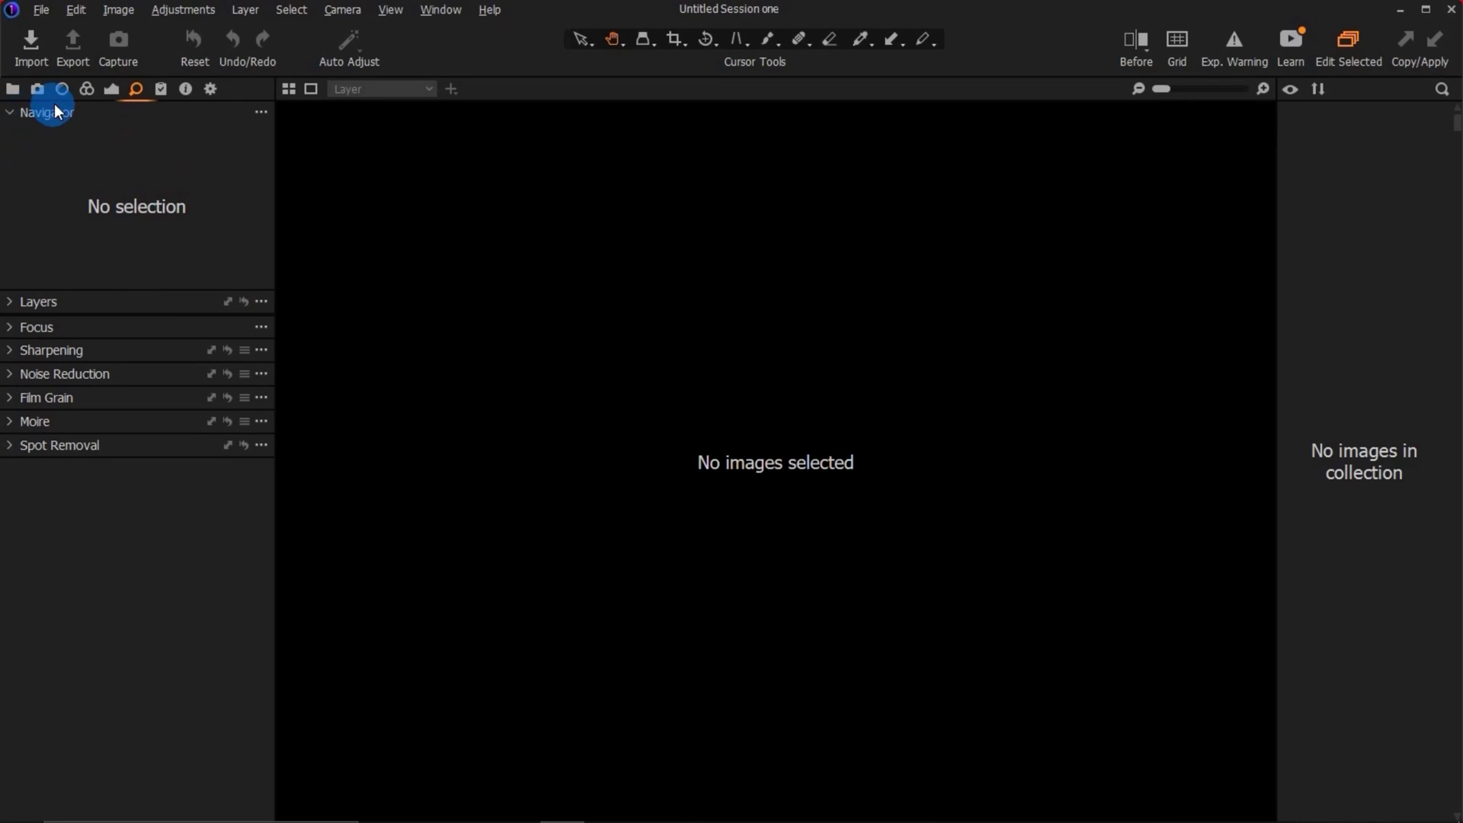
{"action": "left_click", "coordinate": [22, 304]}
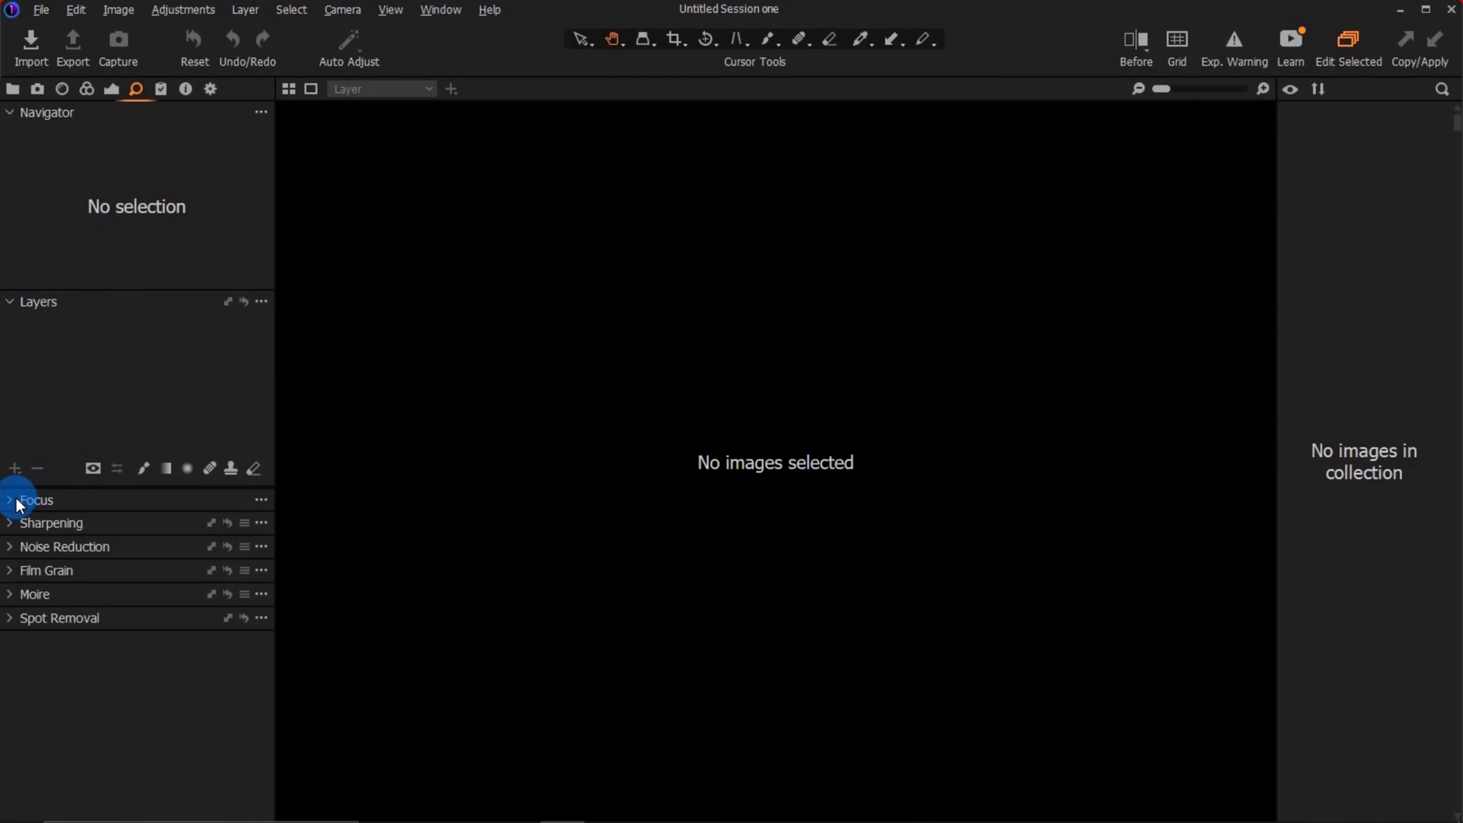
{"action": "left_click", "coordinate": [23, 500]}
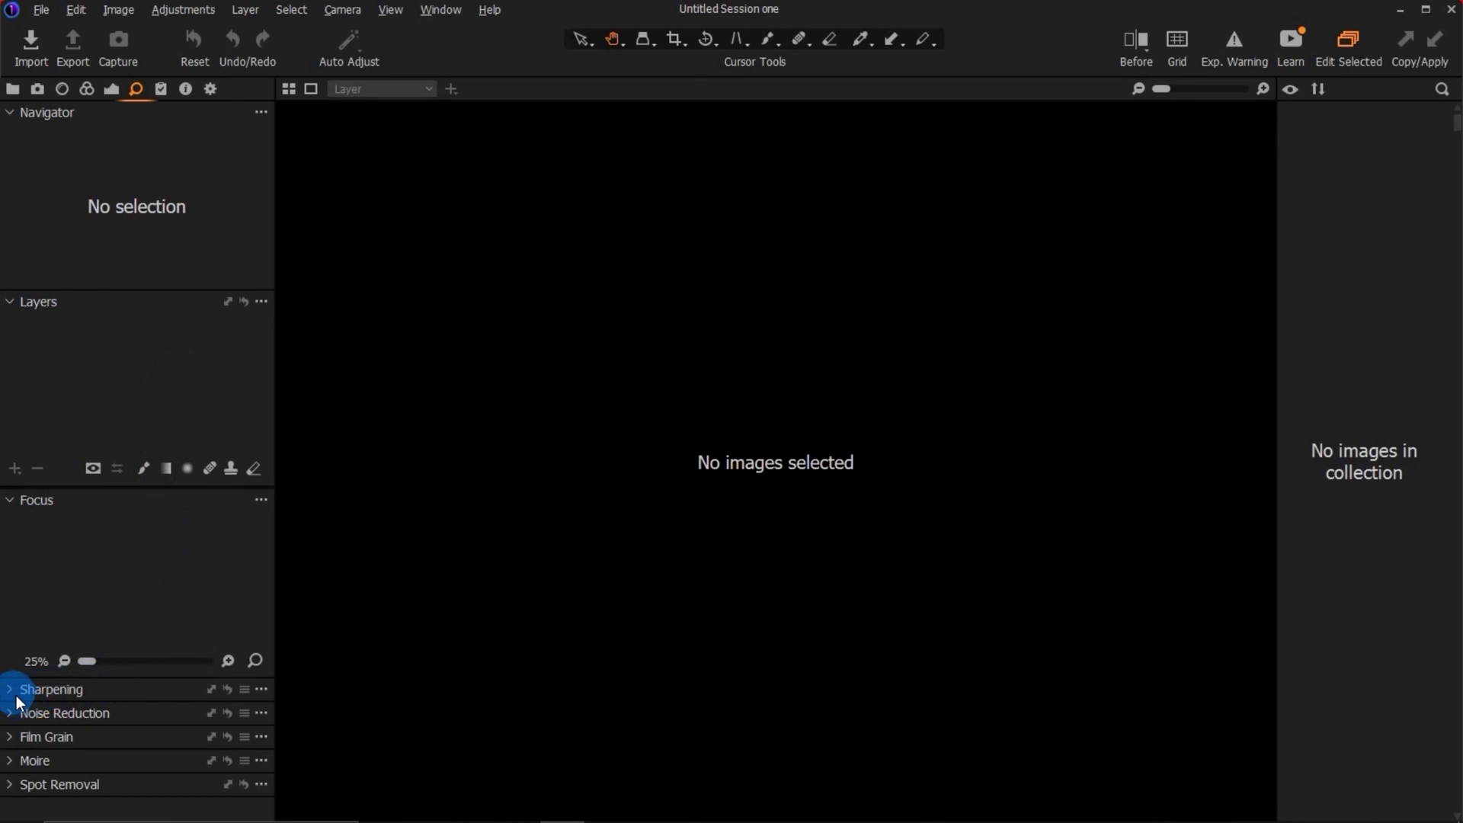
{"action": "left_click", "coordinate": [60, 688]}
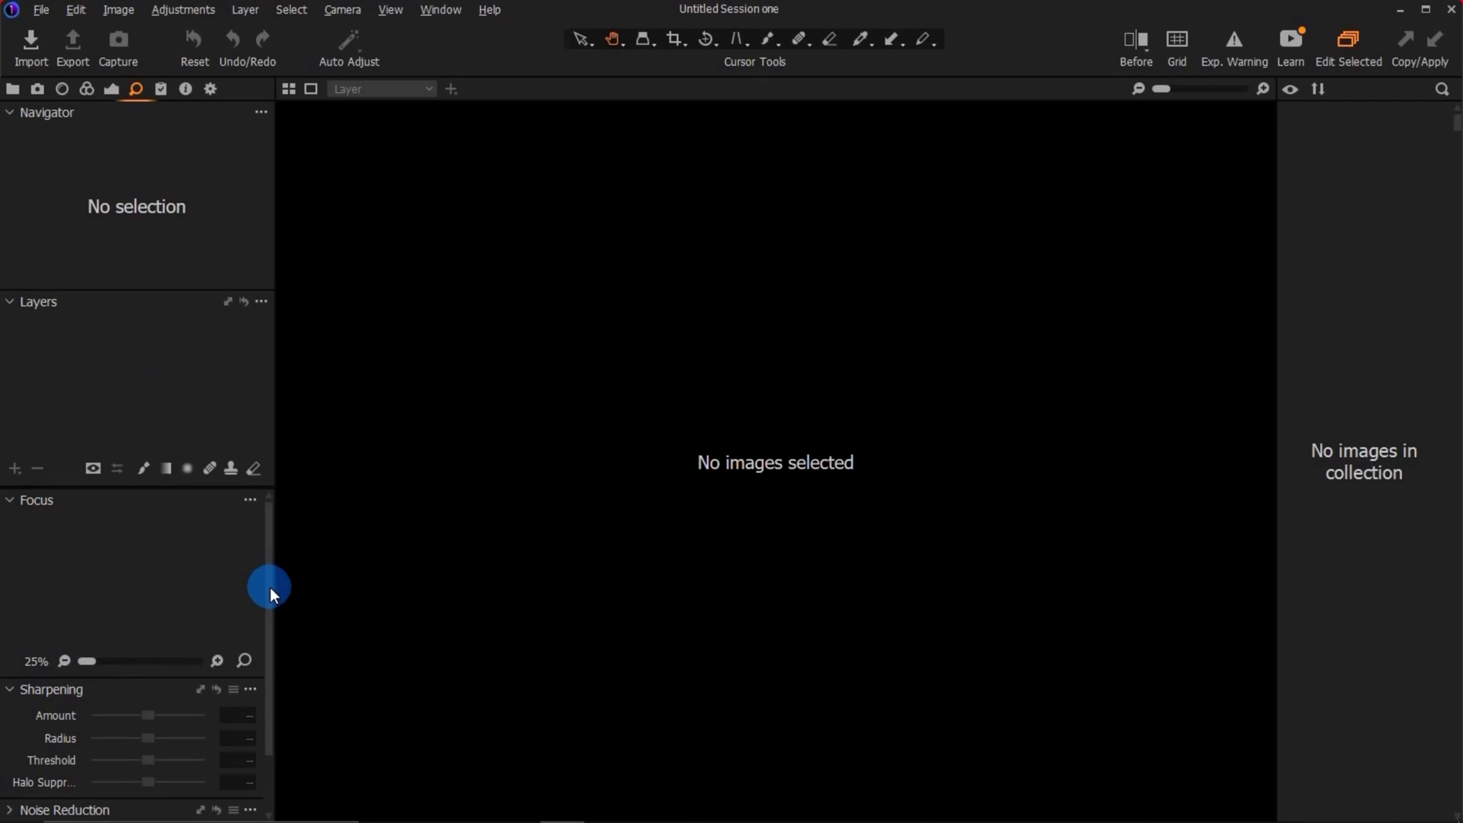
{"action": "left_click_drag", "start_coordinate": [270, 587], "coordinate": [276, 642]}
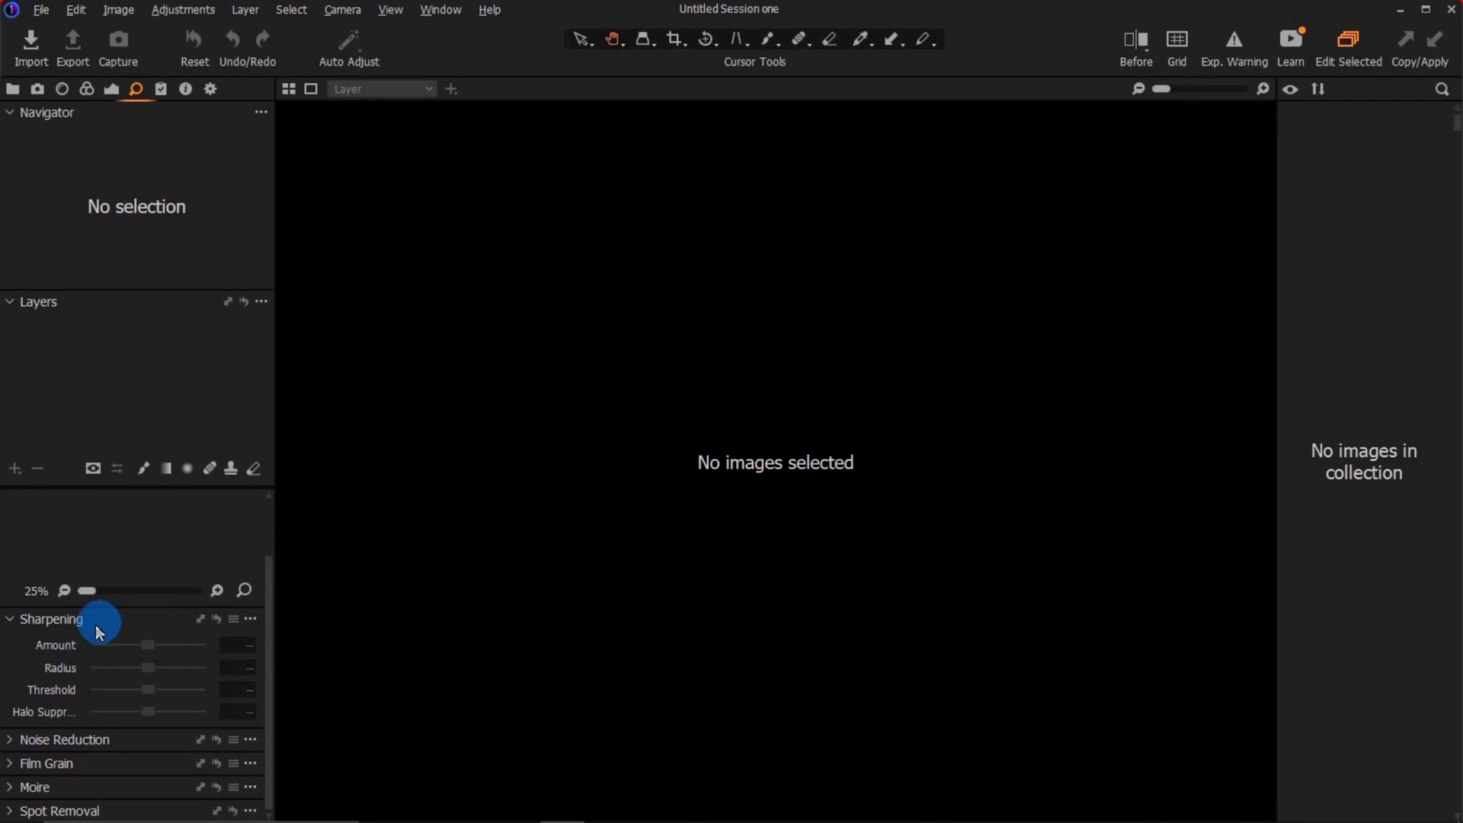
Step: Expand Noise Reduction and Film Grain to examine their luminance, color, grain type and granularity controls
{"action": "left_click", "coordinate": [16, 745]}
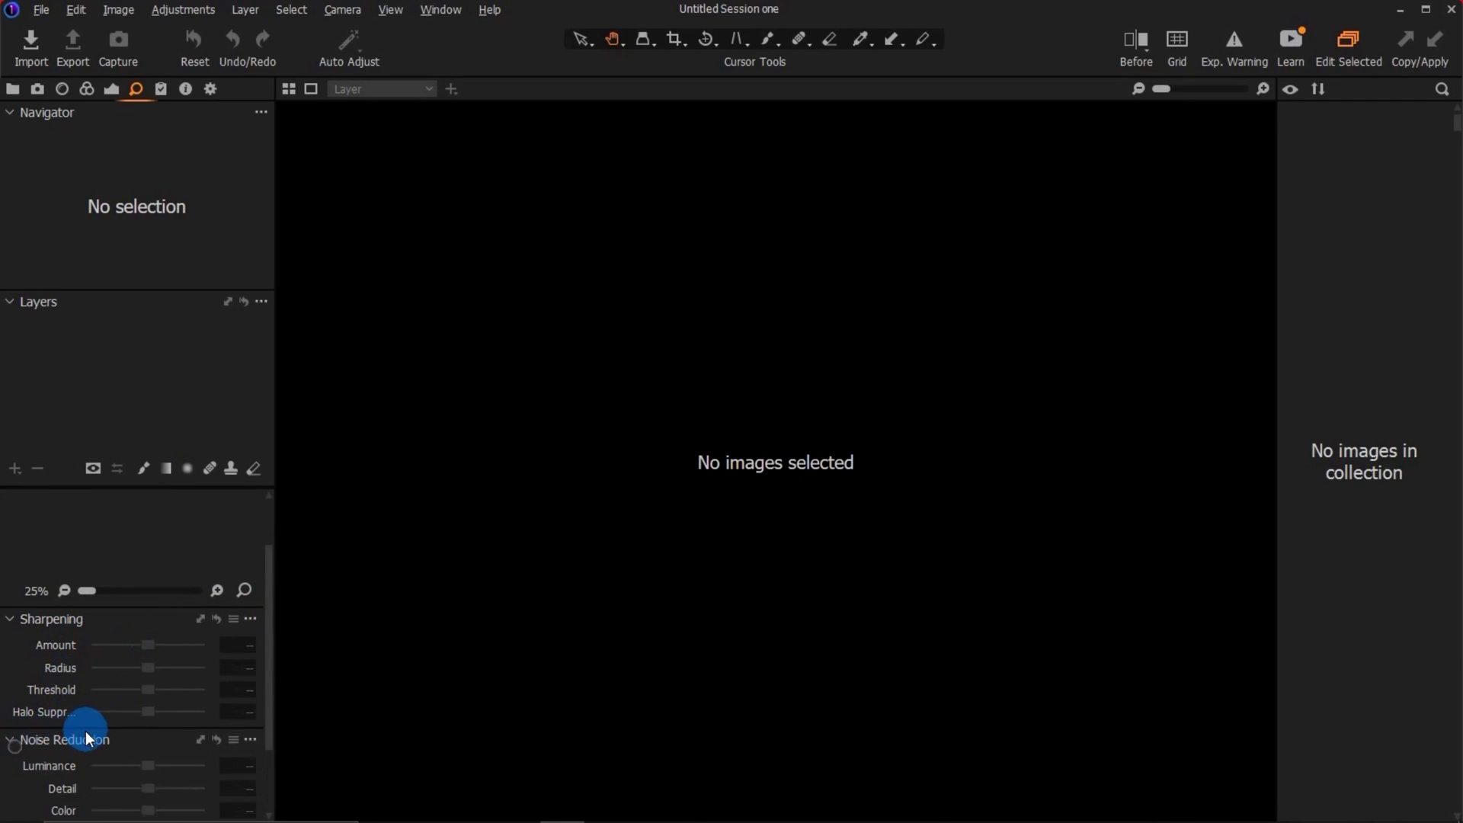
{"action": "left_click_drag", "start_coordinate": [273, 674], "coordinate": [276, 733]}
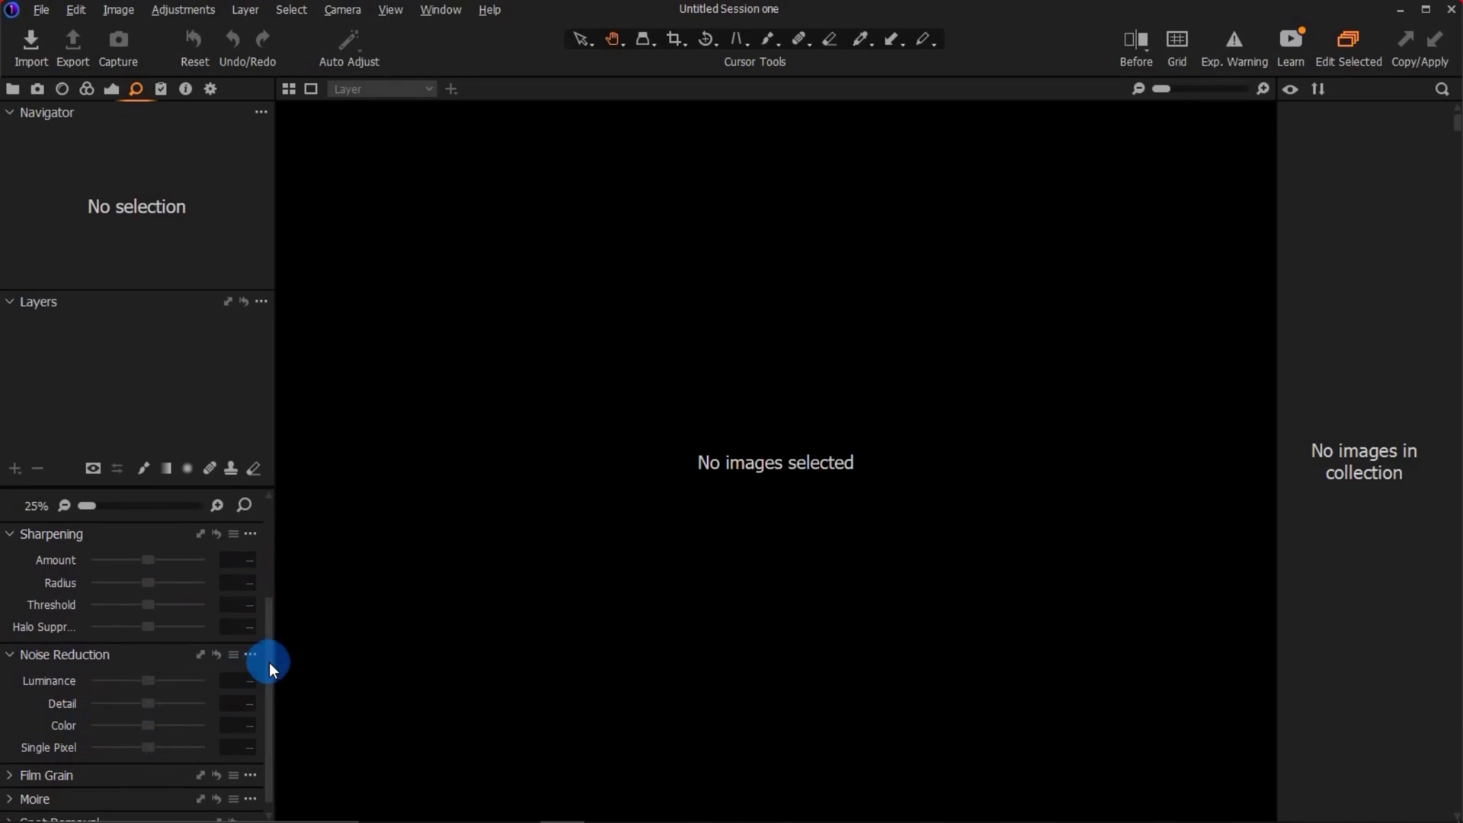
{"action": "scroll", "coordinate": [273, 676], "scroll_direction": "down", "scroll_amount": 1}
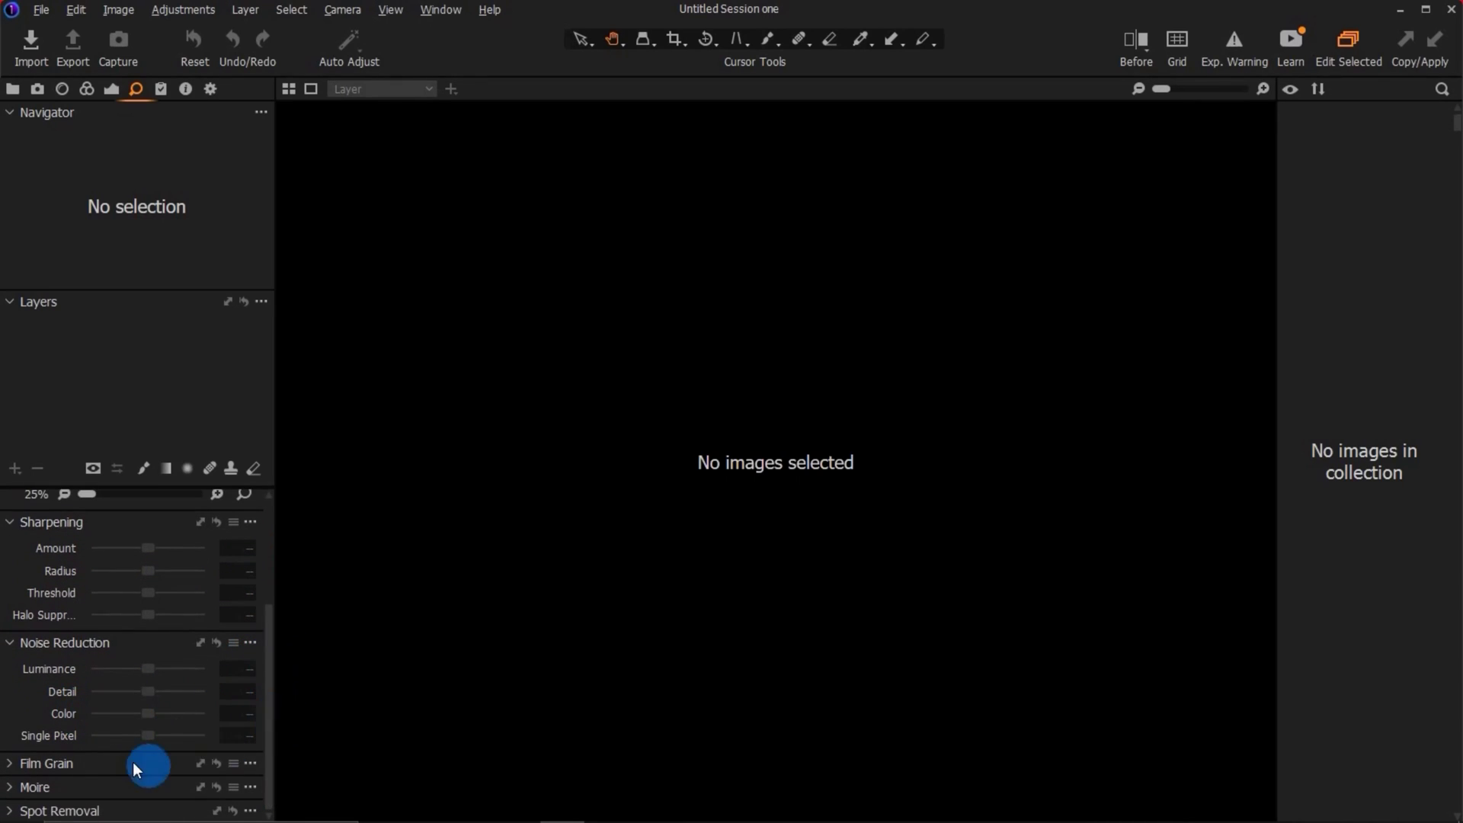
{"action": "left_click", "coordinate": [14, 766]}
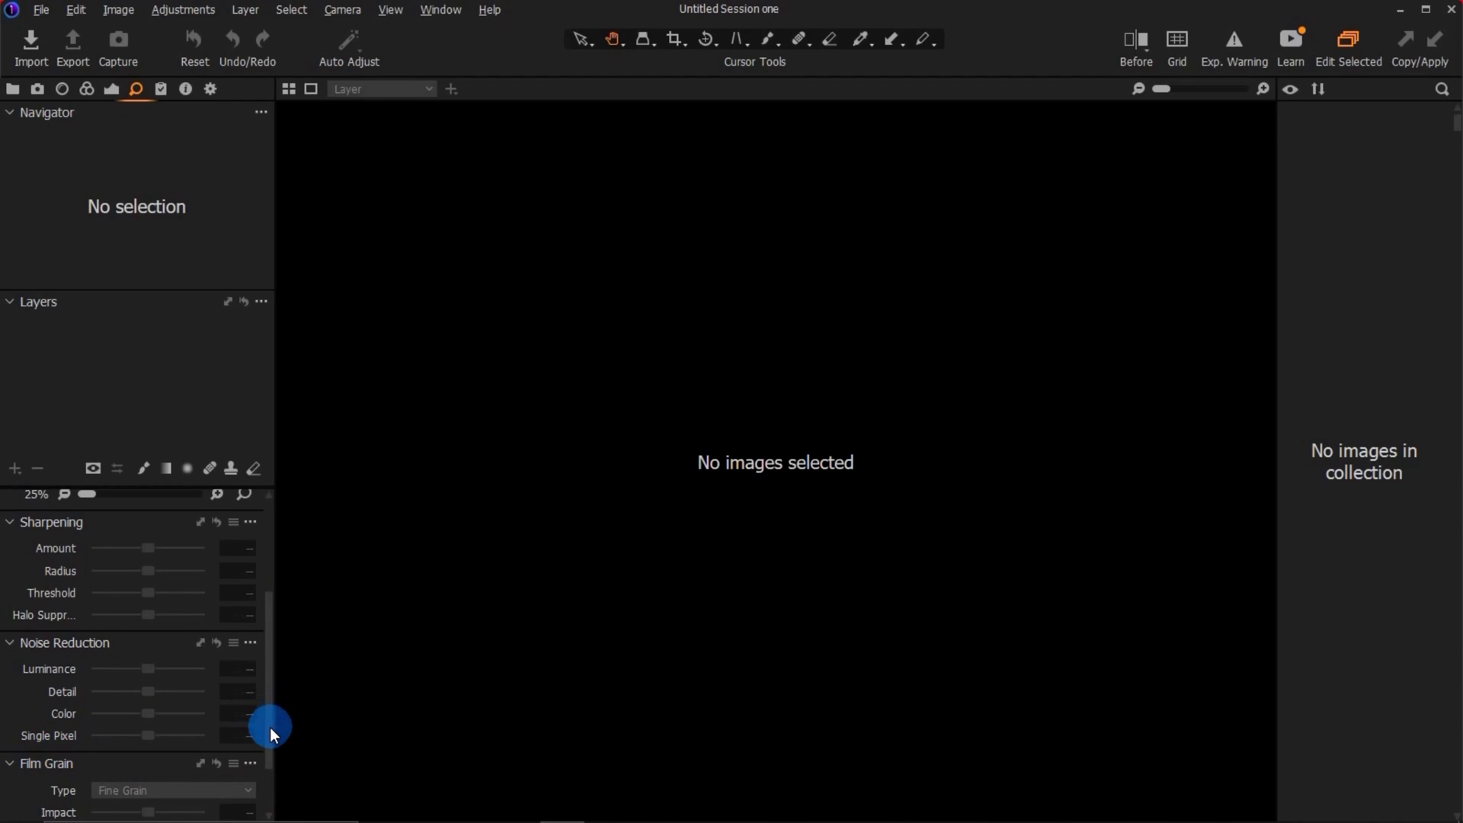
{"action": "left_click_drag", "start_coordinate": [270, 727], "coordinate": [277, 767]}
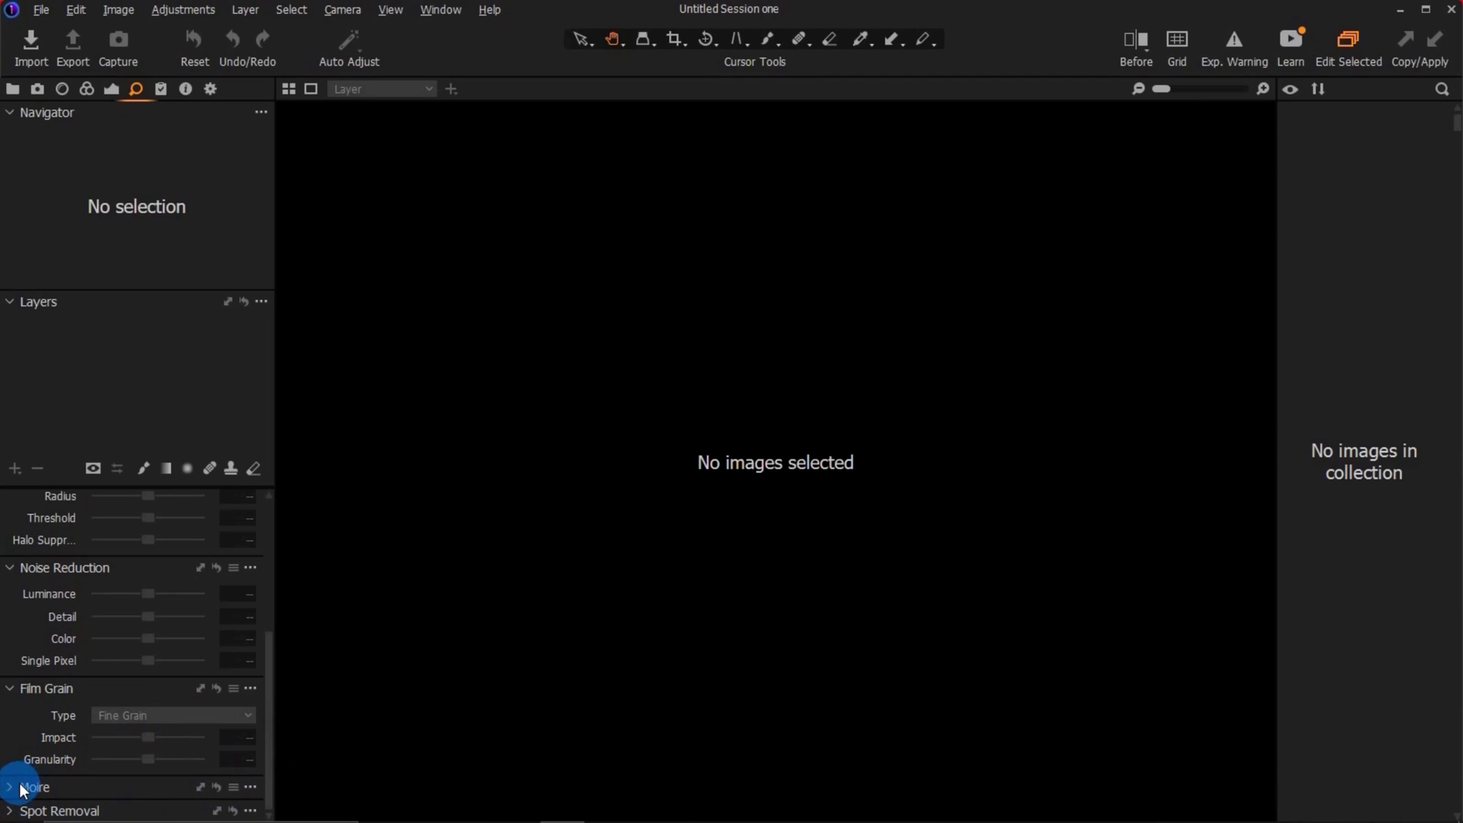
Step: Expand Moire and Spot Removal to examine their amount, pattern, spot, radius and type controls
{"action": "left_click", "coordinate": [48, 784]}
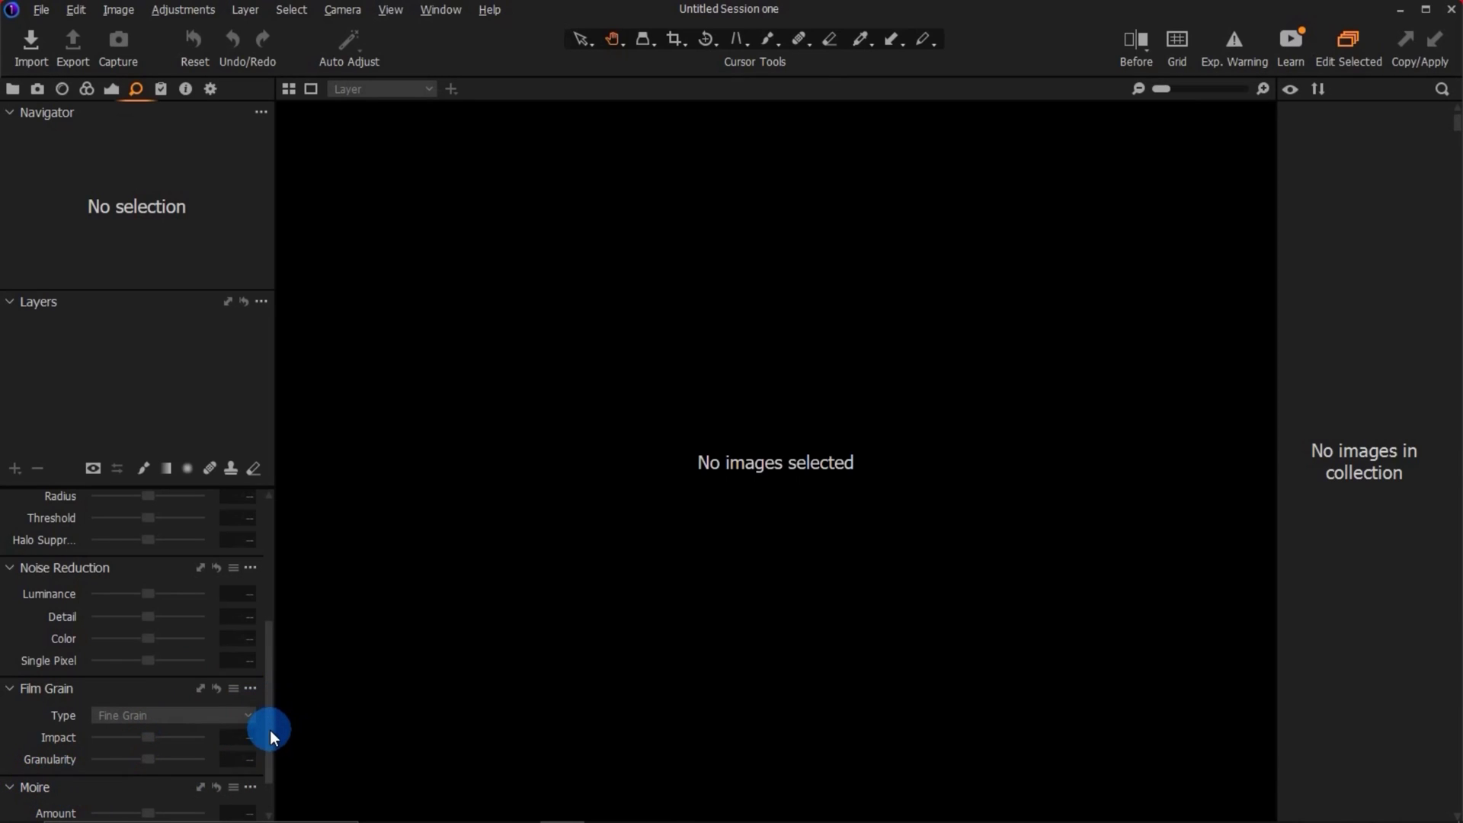
{"action": "scroll", "coordinate": [251, 755], "scroll_direction": "down", "scroll_amount": 1}
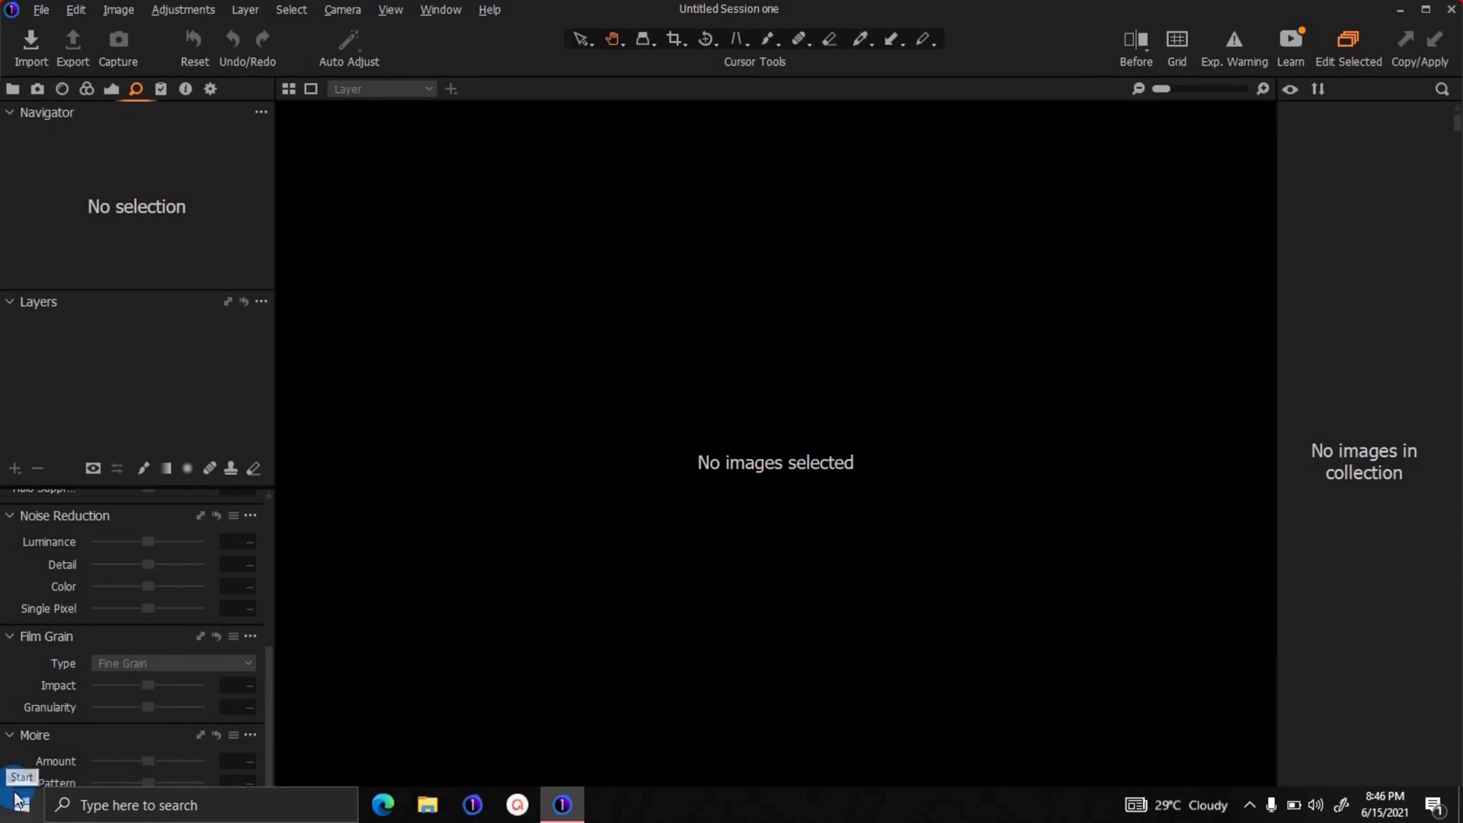
{"action": "left_click", "coordinate": [11, 809]}
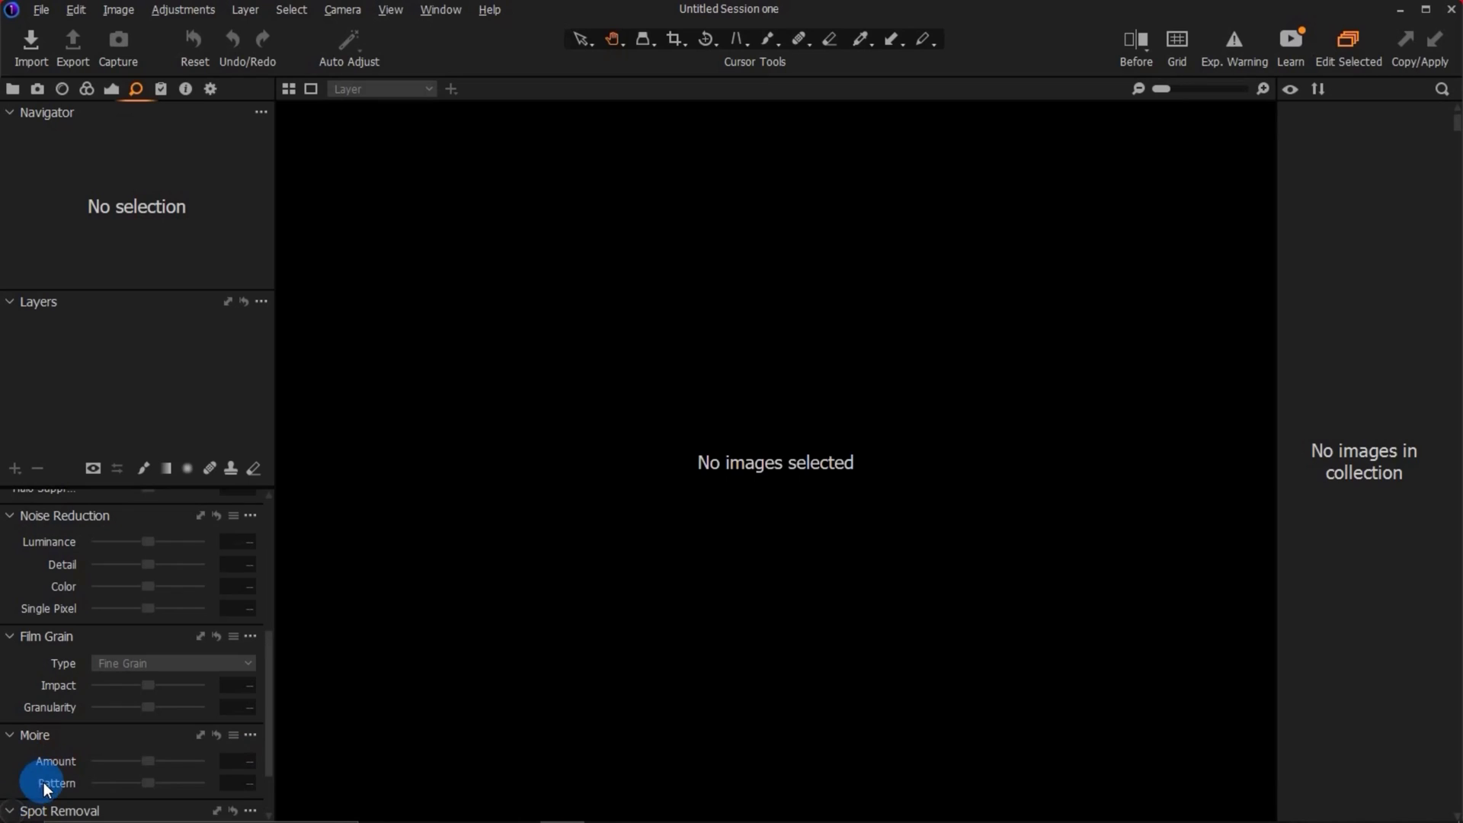
{"action": "scroll", "coordinate": [268, 706], "scroll_direction": "down", "scroll_amount": 1}
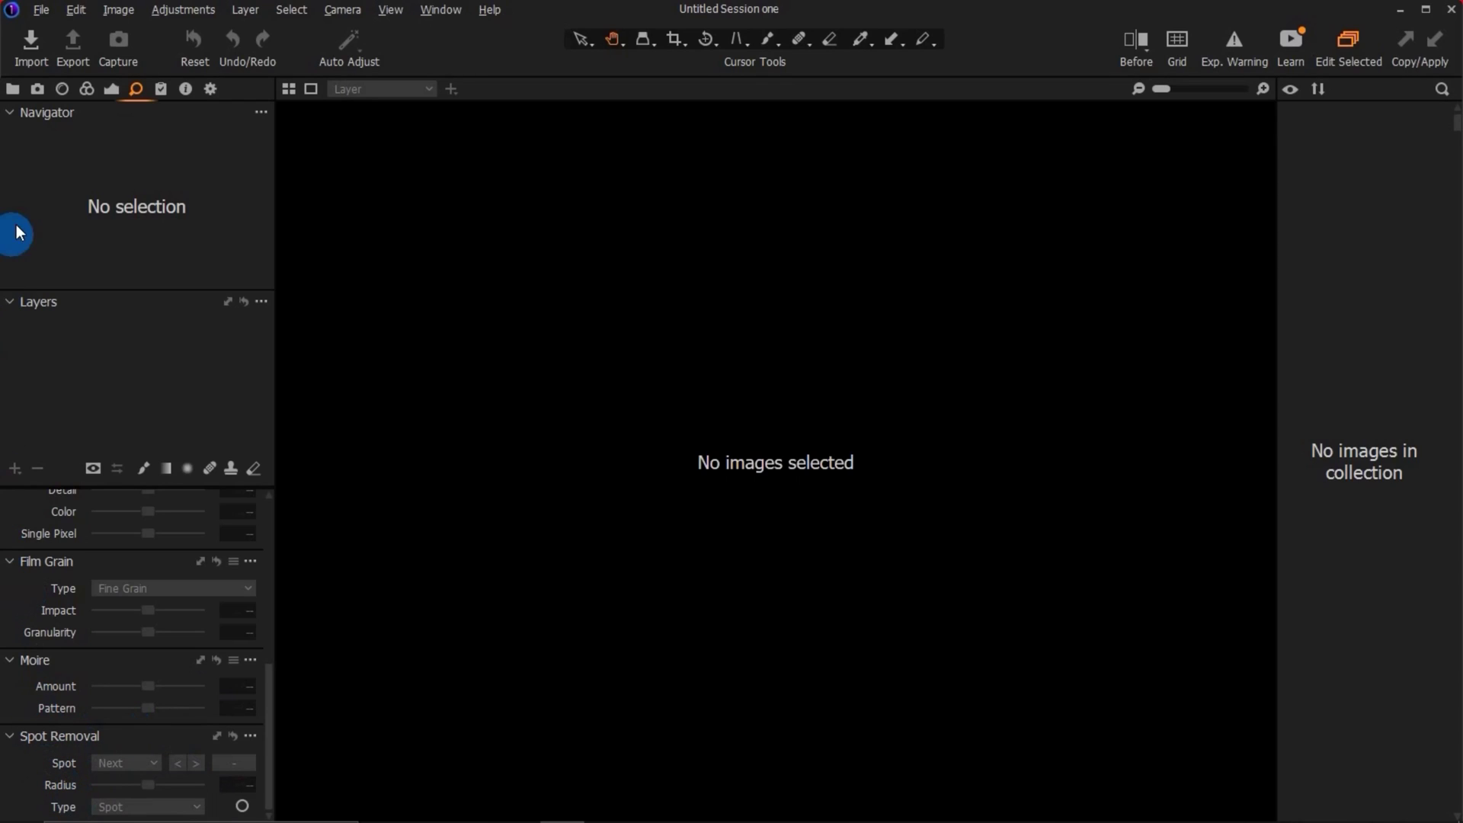
Step: Examine the User Styles, Built-in Styles and Built-in Presets groups under Styles and Presets, and collapse them all
{"action": "left_click", "coordinate": [164, 90]}
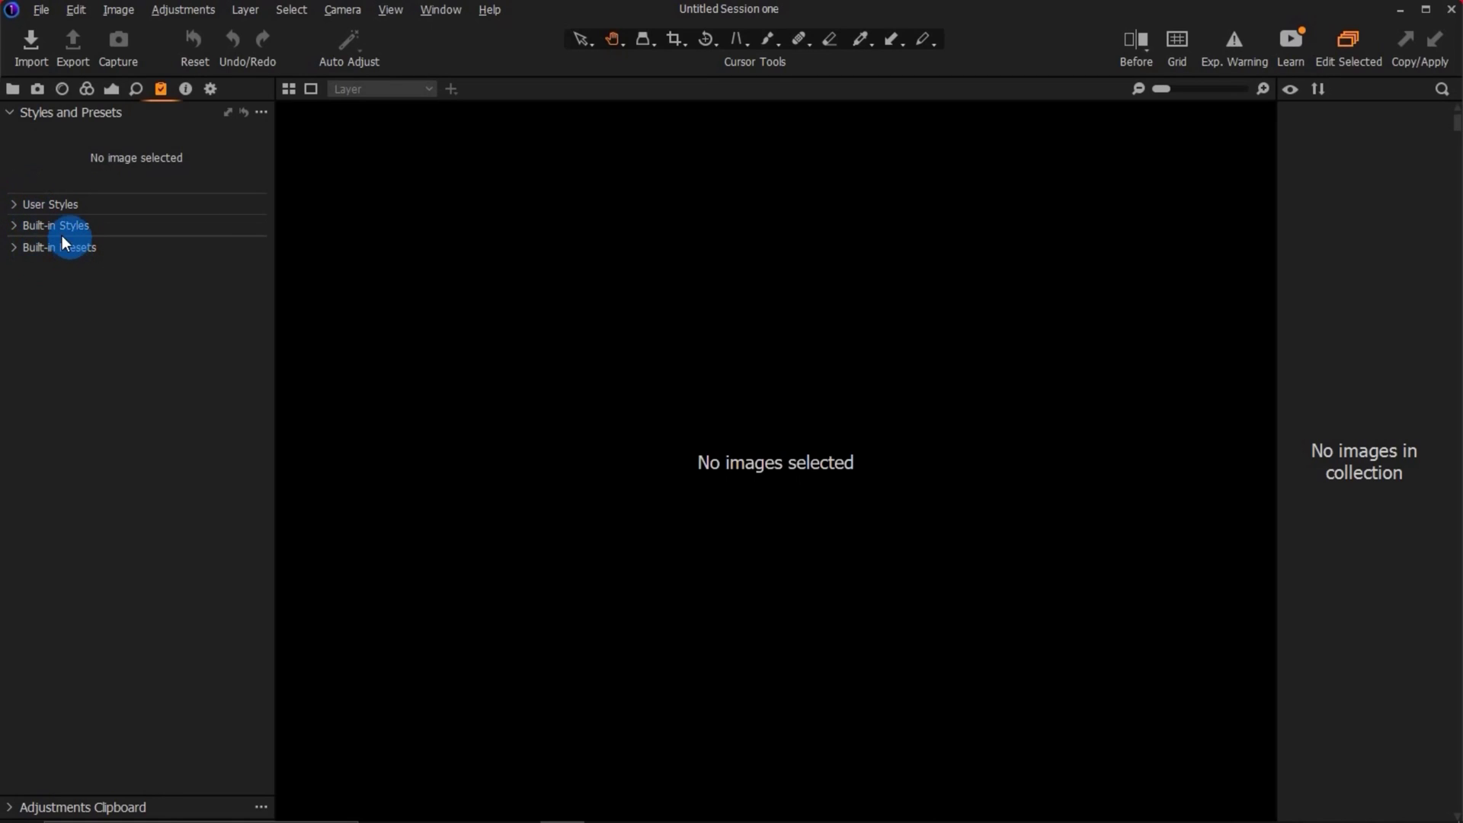
{"action": "left_click", "coordinate": [16, 203]}
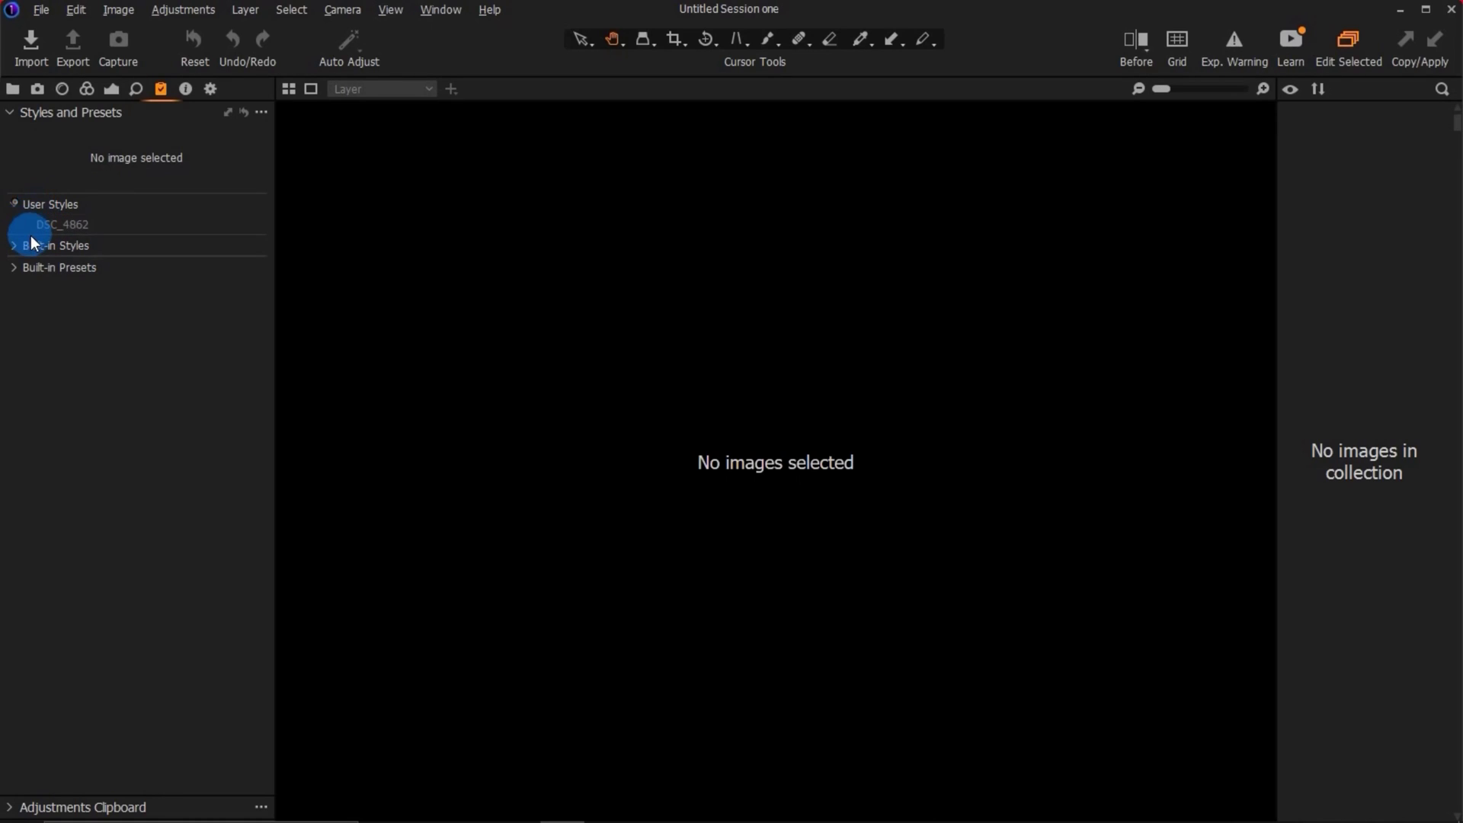
{"action": "left_click", "coordinate": [17, 245]}
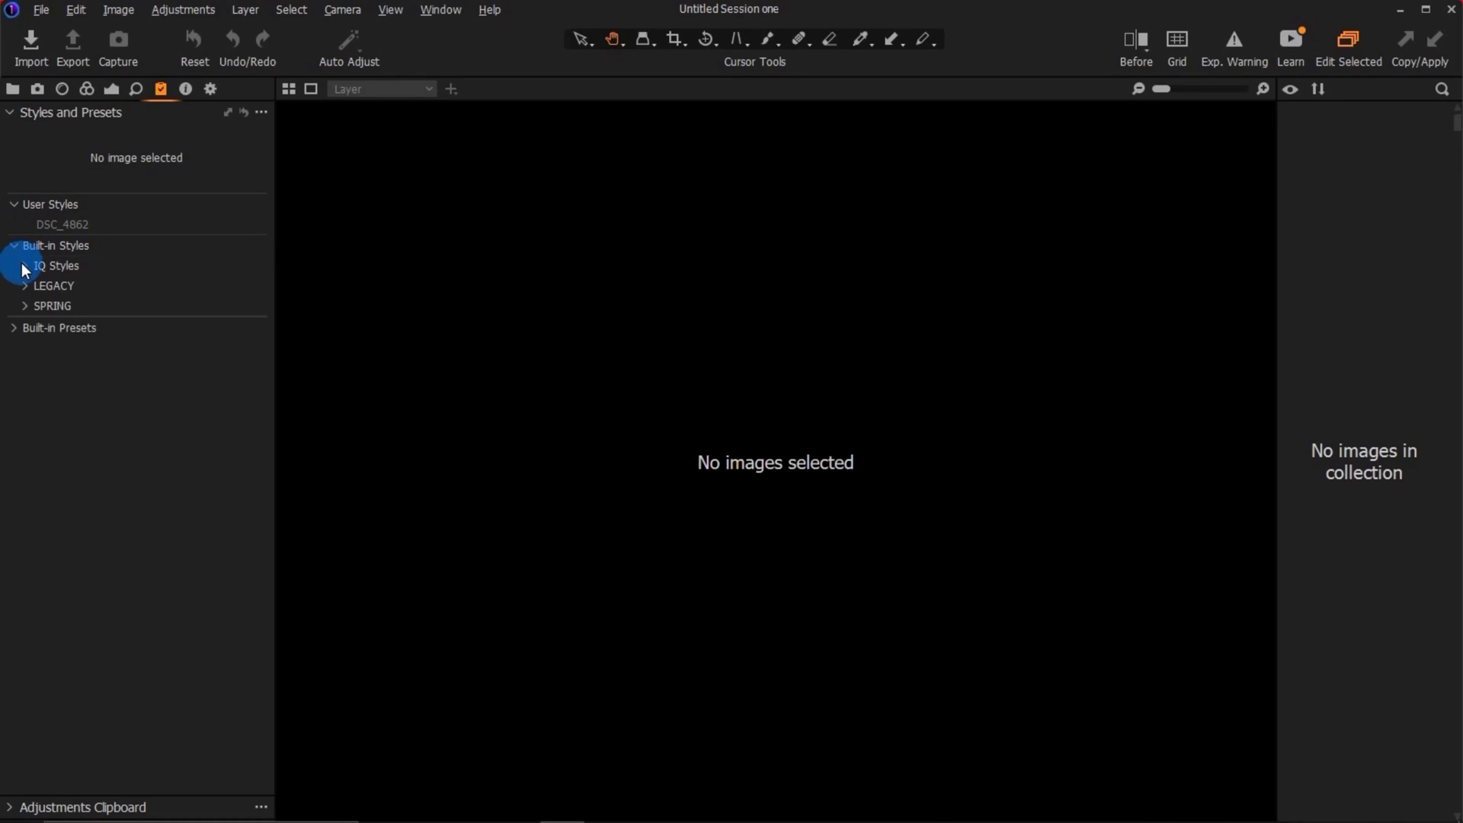
{"action": "left_click", "coordinate": [29, 327]}
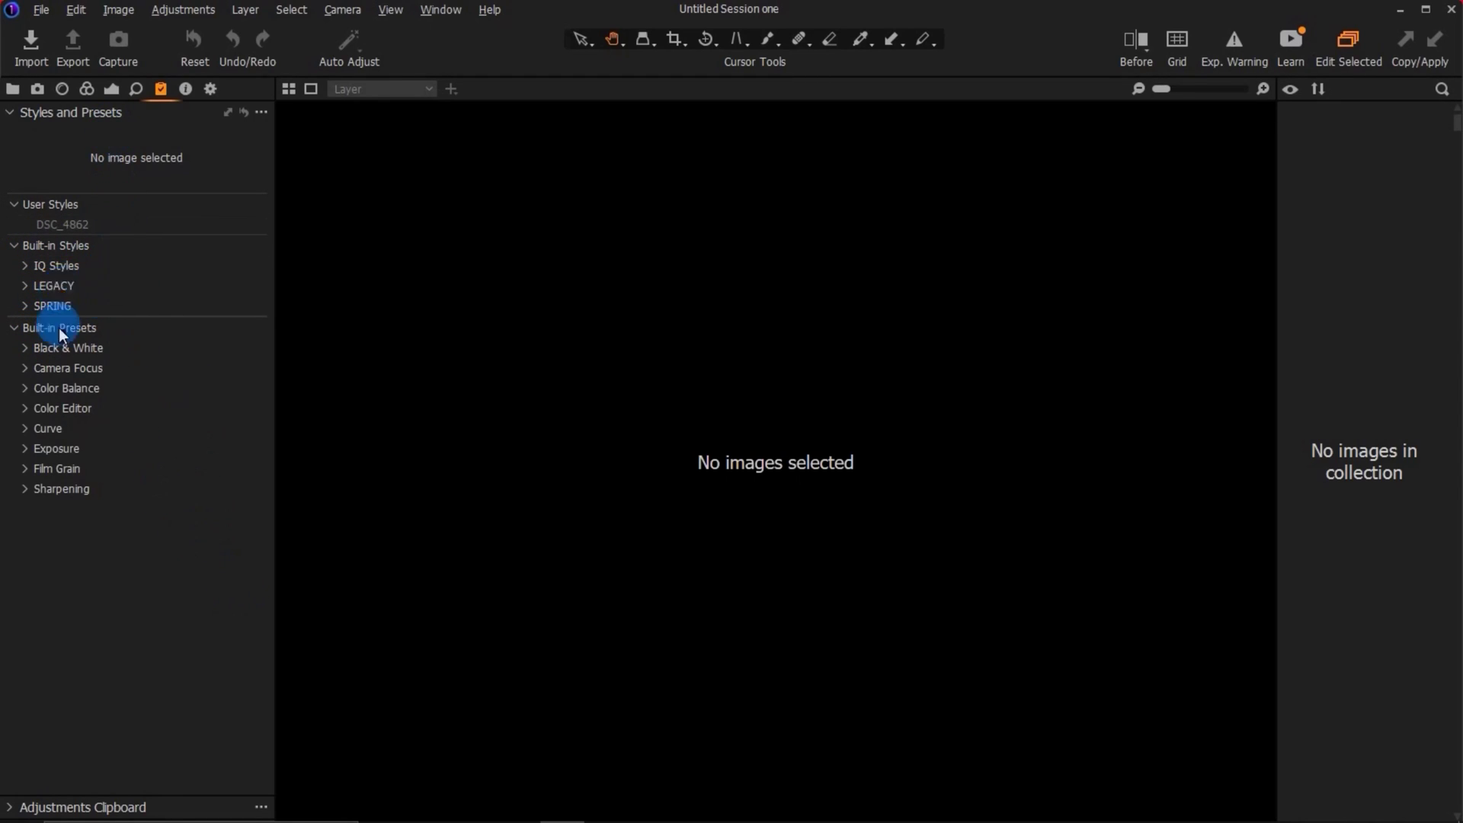
{"action": "left_click", "coordinate": [13, 328]}
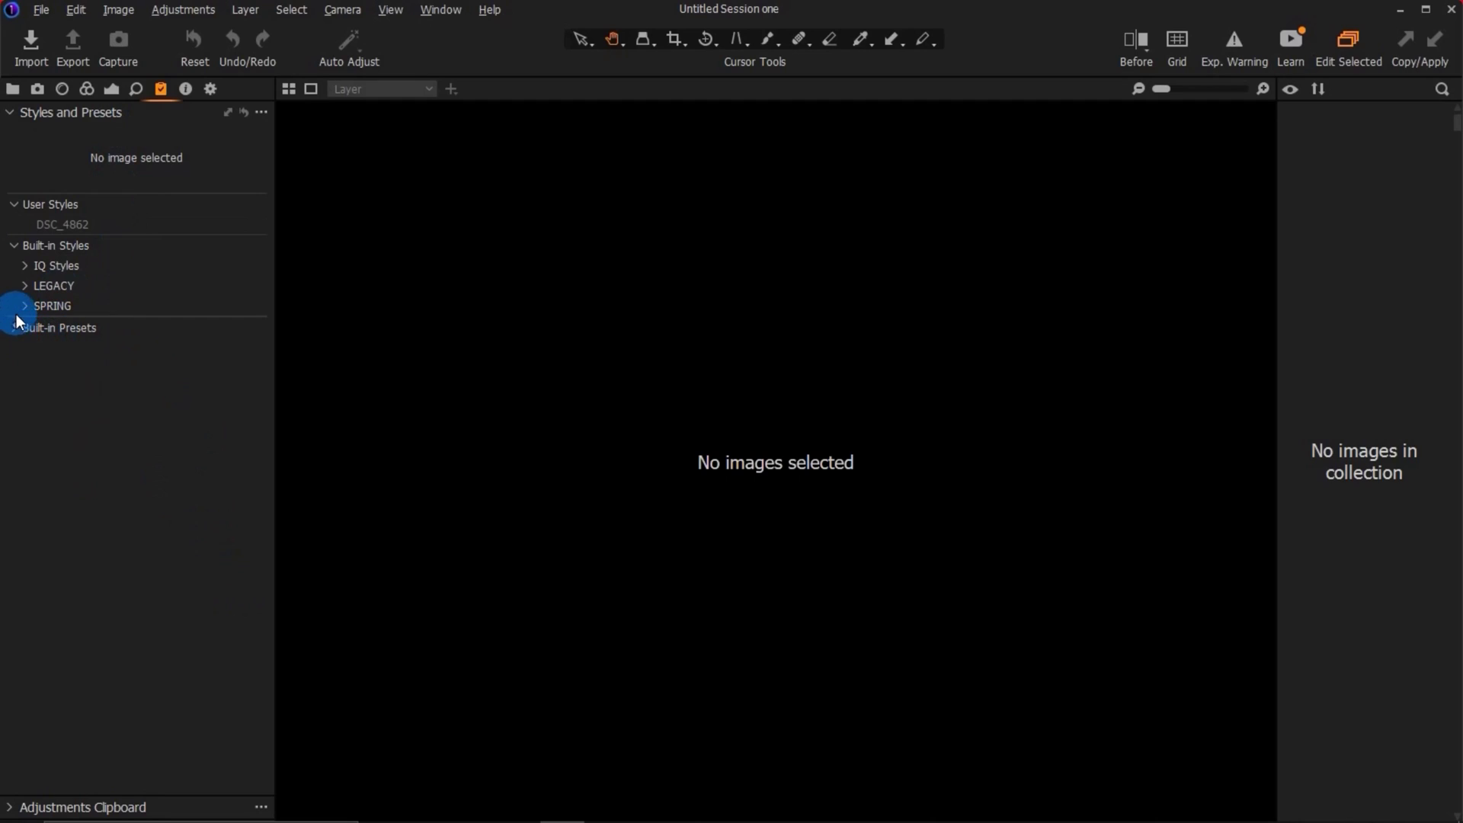
{"action": "left_click", "coordinate": [14, 245]}
{"action": "left_click", "coordinate": [13, 206]}
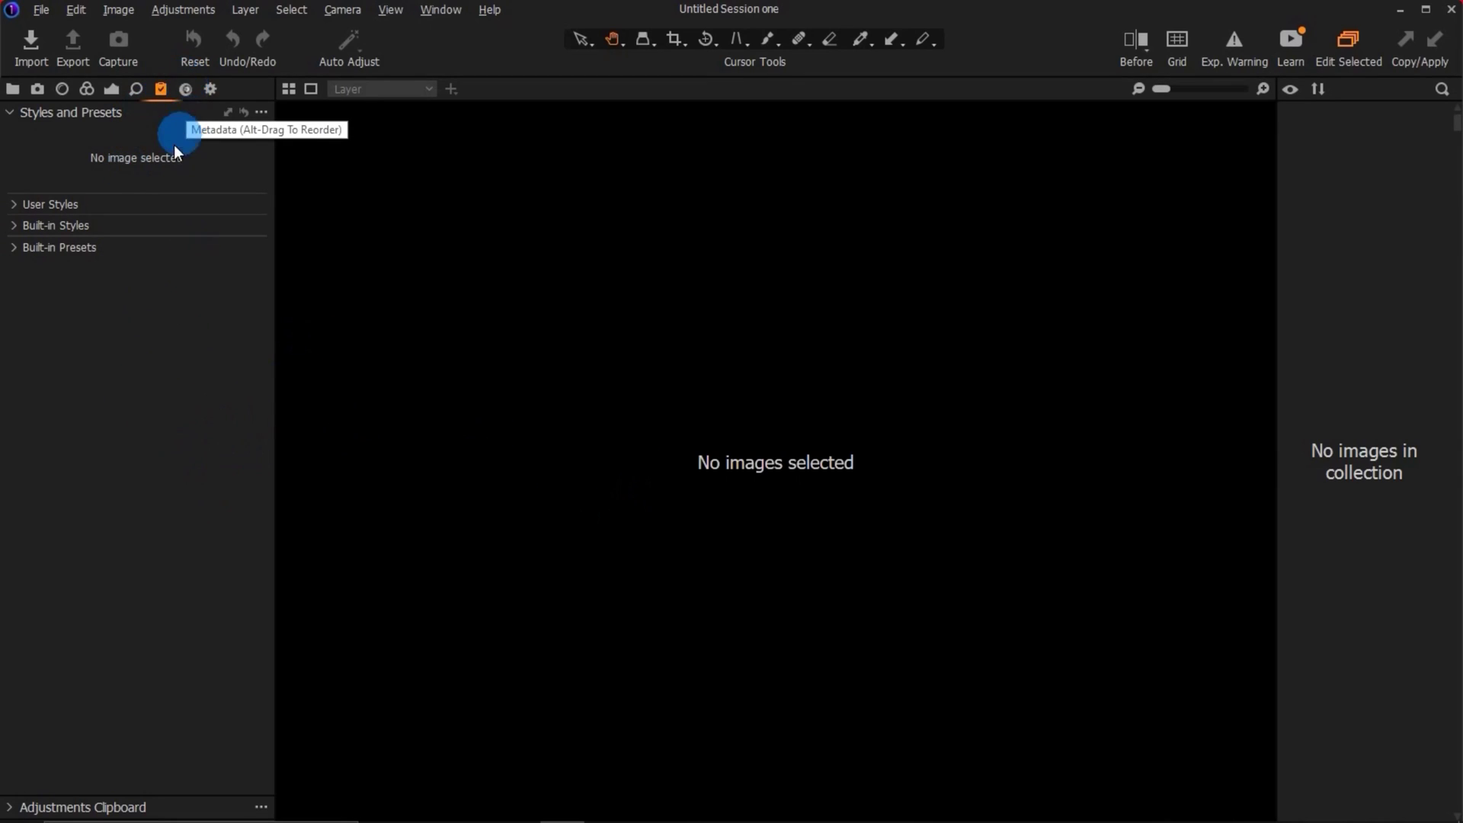
Step: Show the Metadata tools and examine the Basic and Vendor Specific fields, Keywords and Keyword Library
{"action": "left_click", "coordinate": [186, 89]}
{"action": "left_click", "coordinate": [80, 262]}
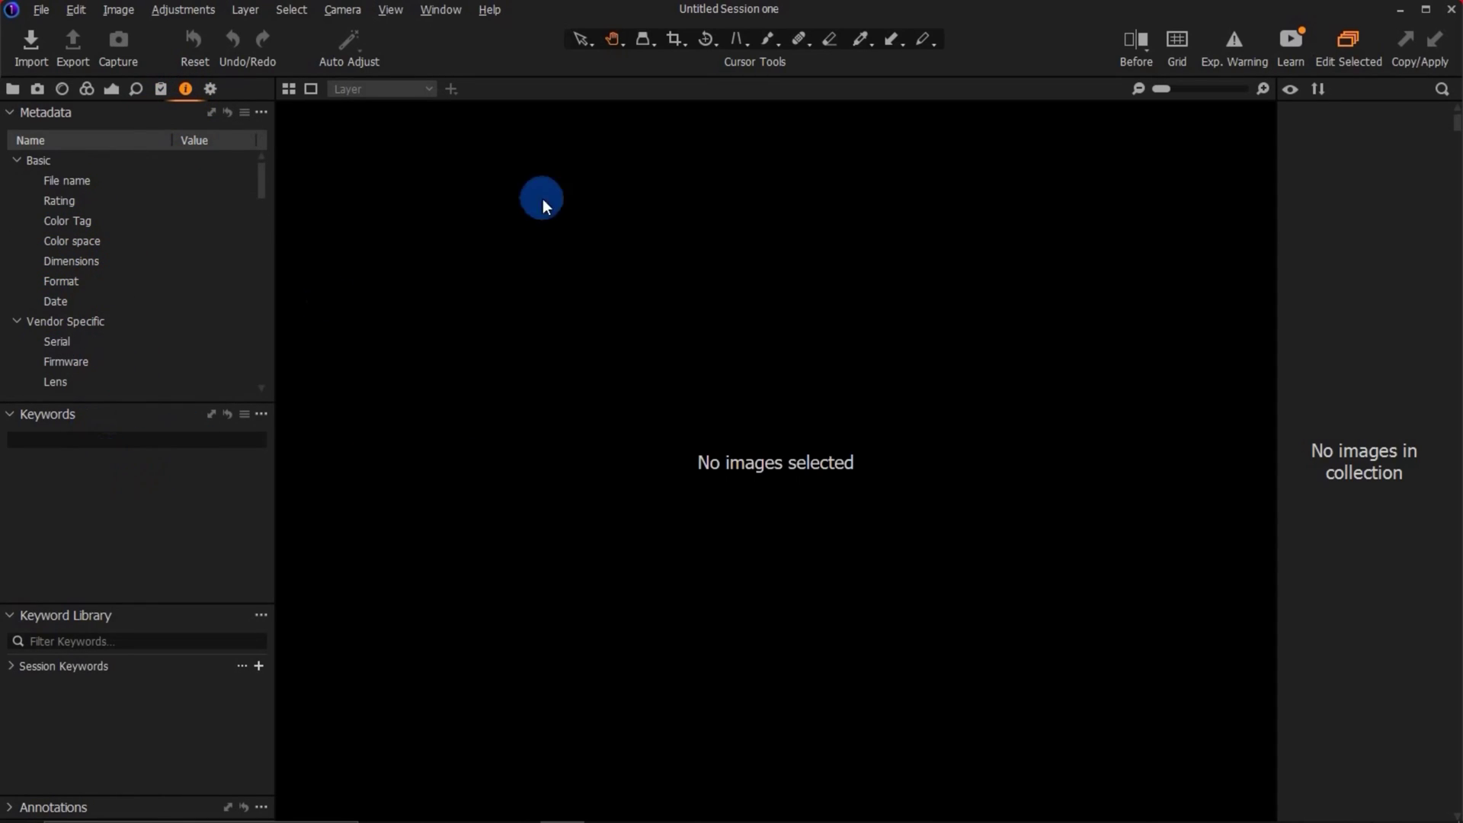
{"action": "left_click", "coordinate": [69, 224]}
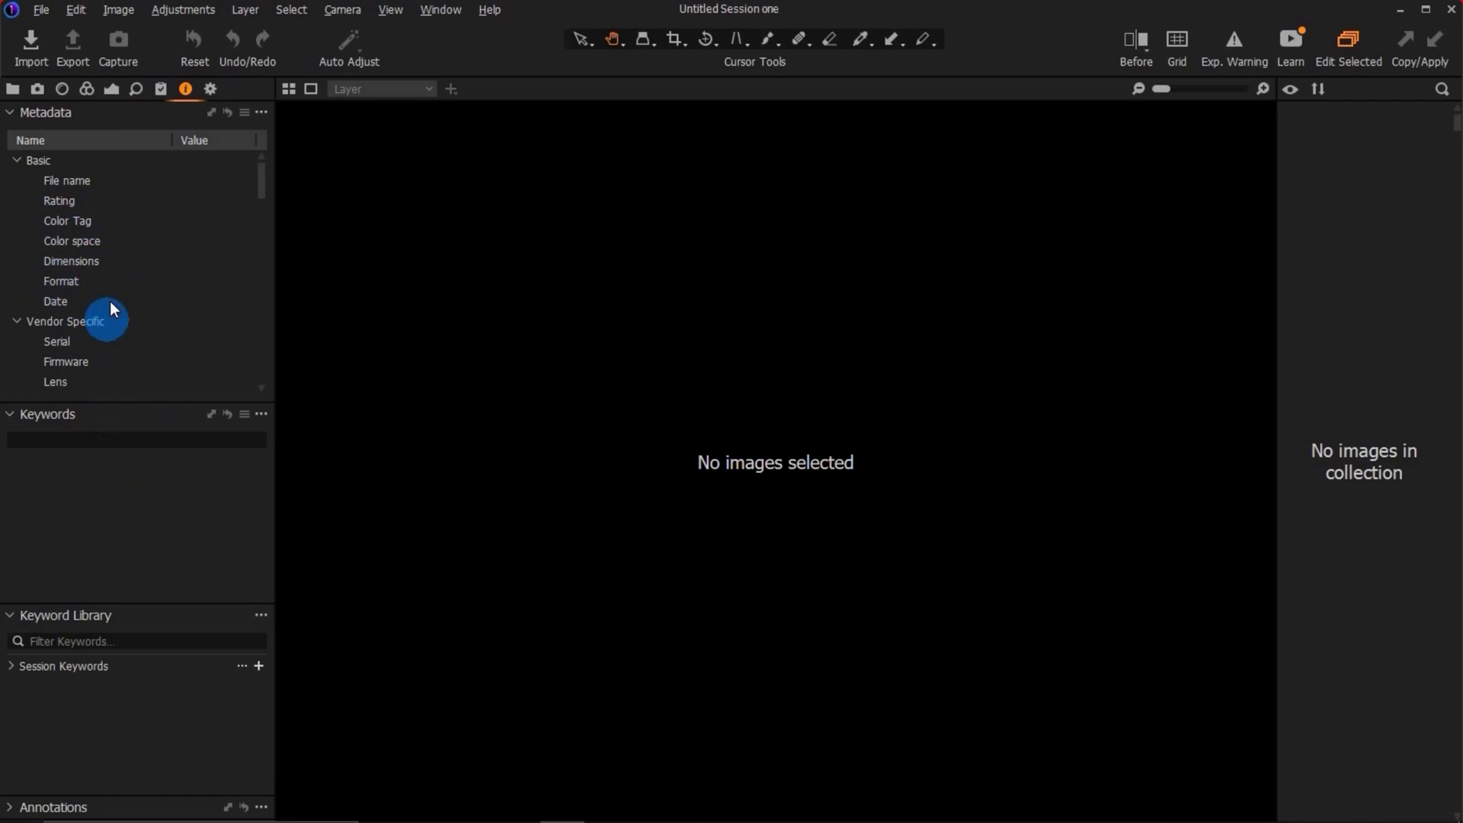
{"action": "left_click", "coordinate": [93, 350]}
{"action": "left_click", "coordinate": [75, 245]}
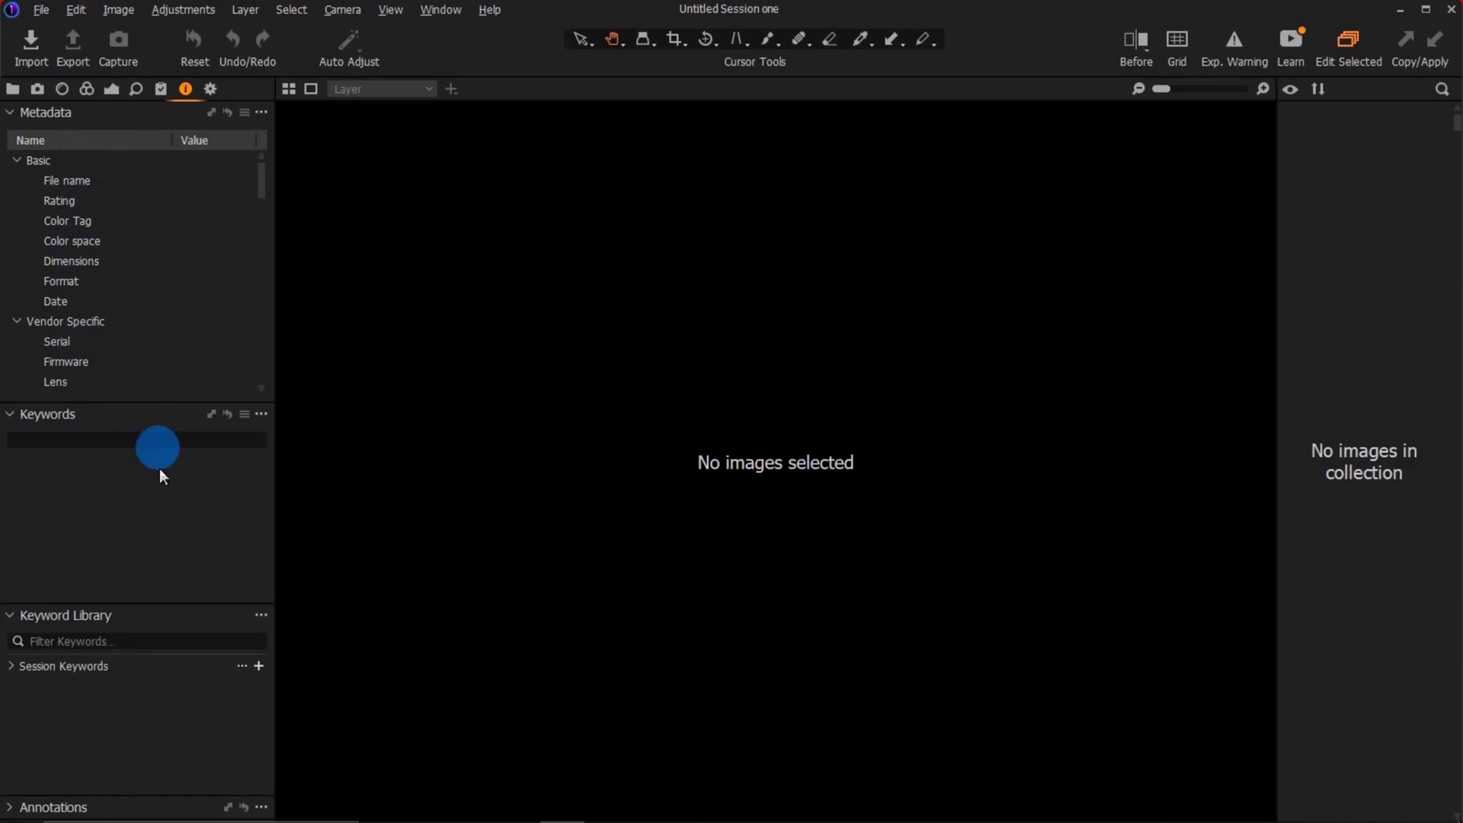
Step: Show the output tools, make JPEG - 2048px for web use the only enabled process recipe, and set its quality to 85
{"action": "left_click", "coordinate": [212, 88]}
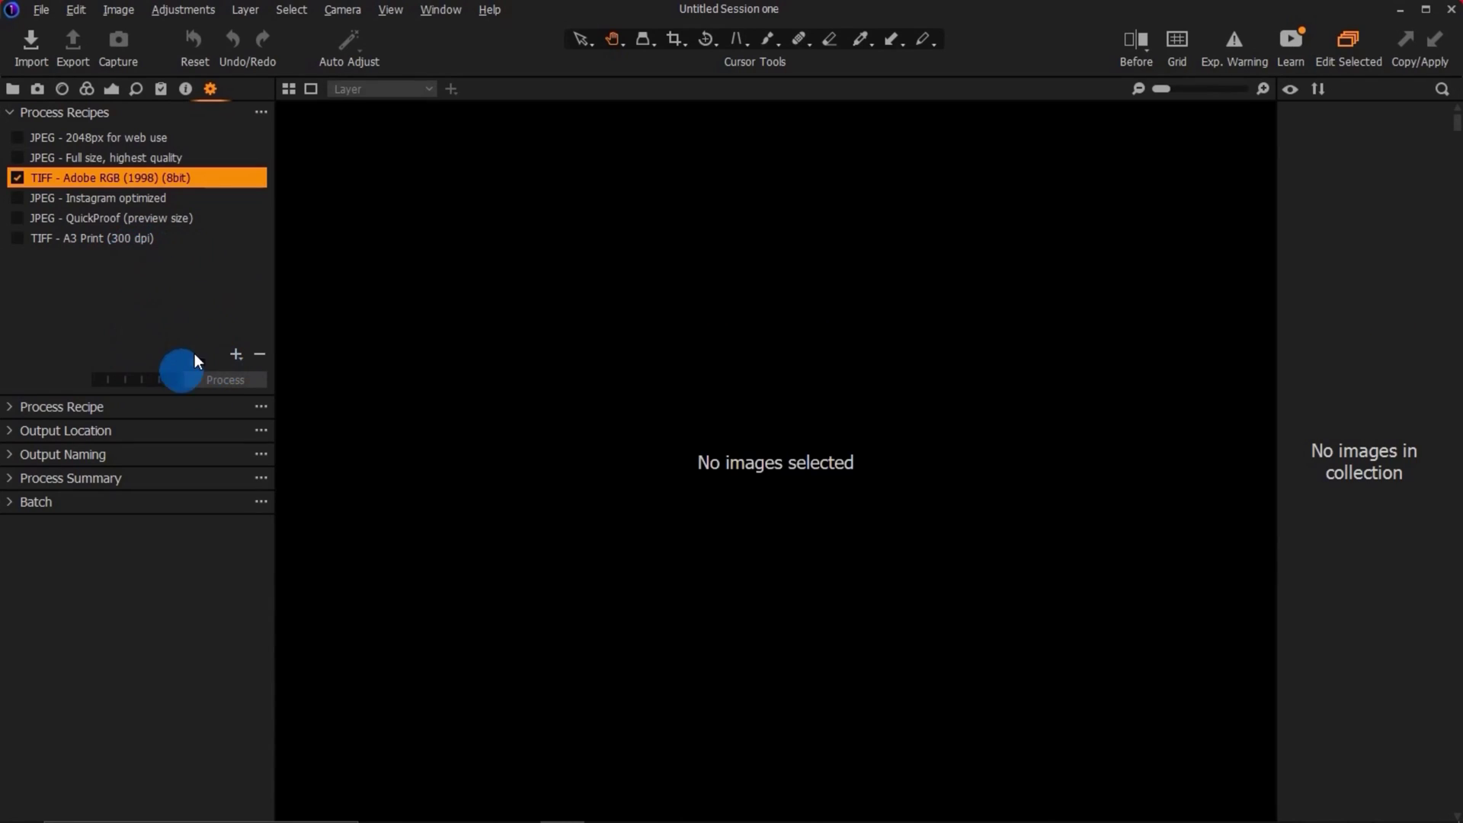
{"action": "left_click", "coordinate": [89, 136]}
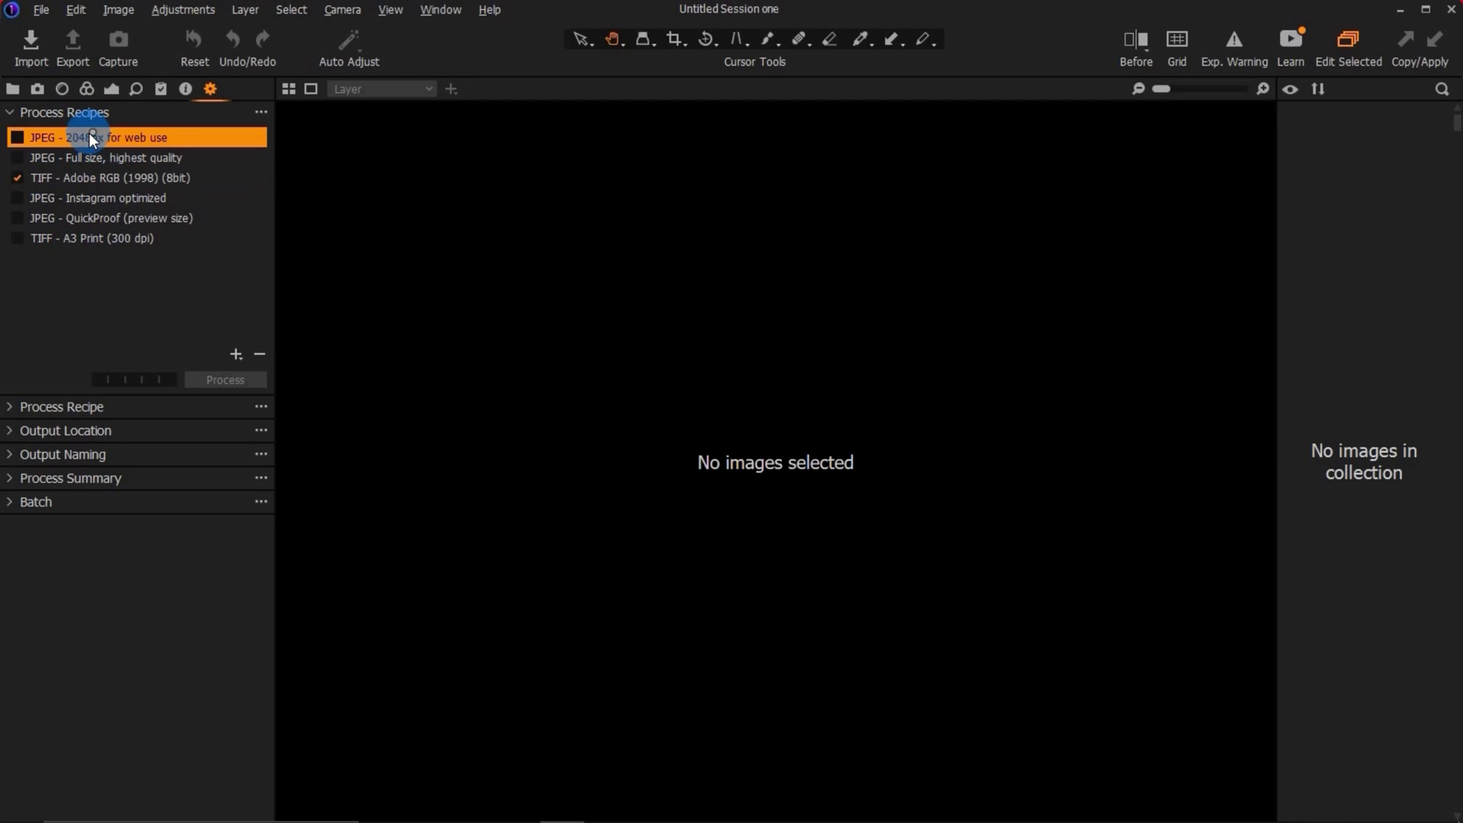
{"action": "left_click", "coordinate": [17, 138]}
{"action": "left_click", "coordinate": [22, 407]}
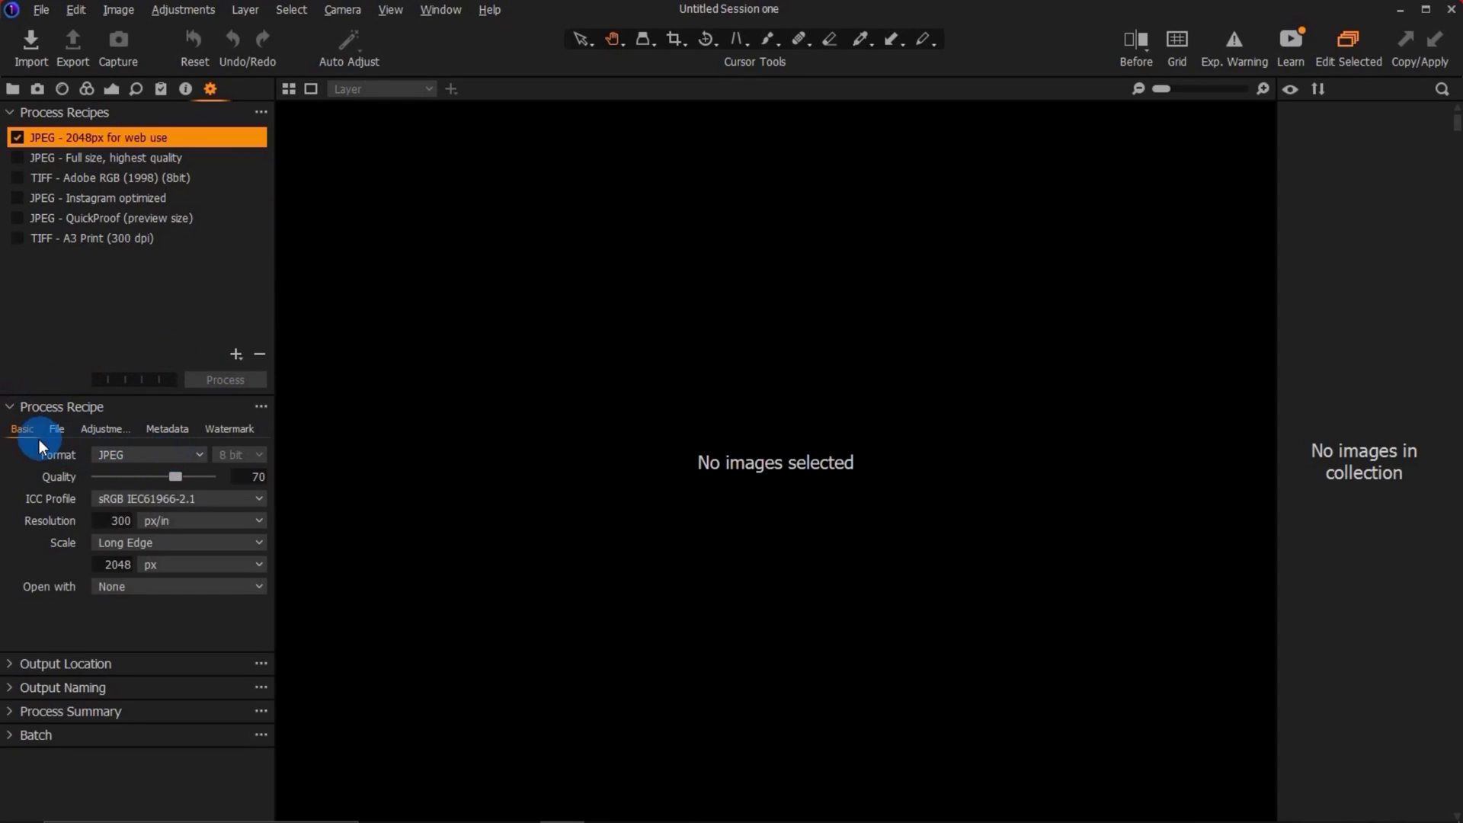
{"action": "mouse_move", "coordinate": [174, 475]}
{"action": "left_mouse_down"}
{"action": "mouse_move", "coordinate": [118, 485]}
{"action": "mouse_move", "coordinate": [189, 481]}
{"action": "left_mouse_up"}
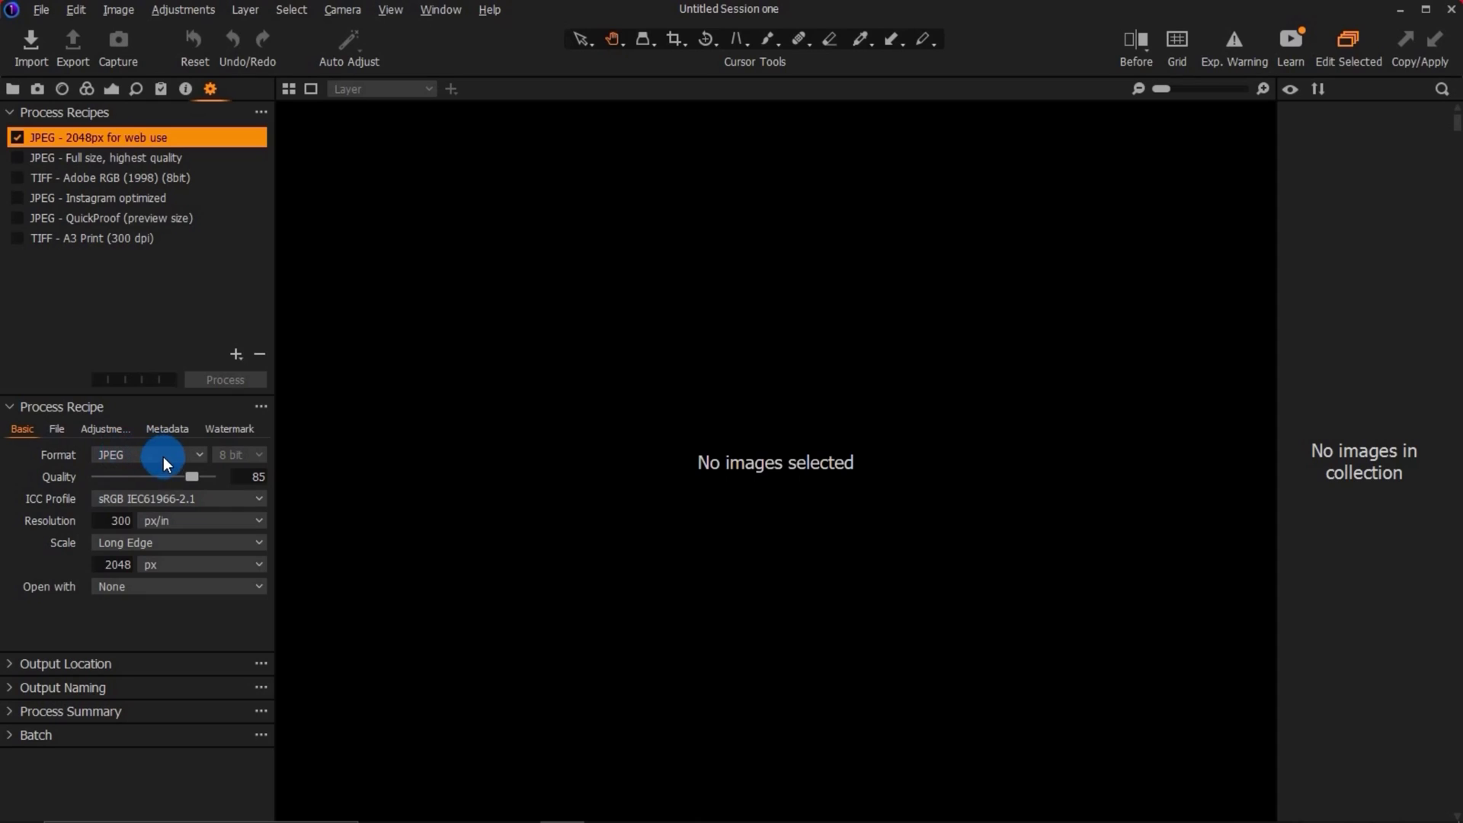
Step: Examine the File, Adjustments, Metadata and Watermark settings of the JPEG - 2048px for web use recipe
{"action": "left_click", "coordinate": [59, 429]}
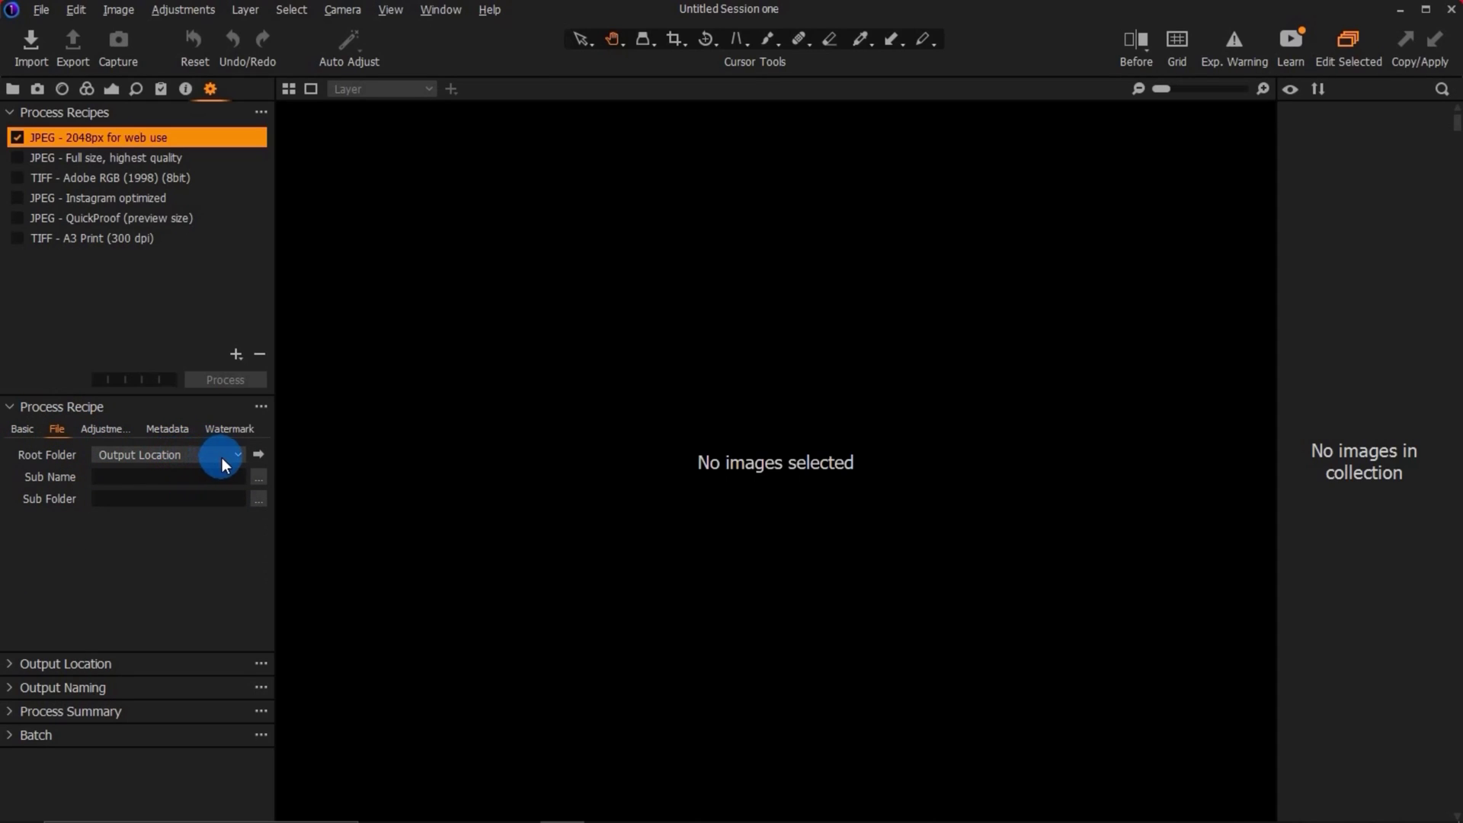
{"action": "left_click", "coordinate": [107, 429]}
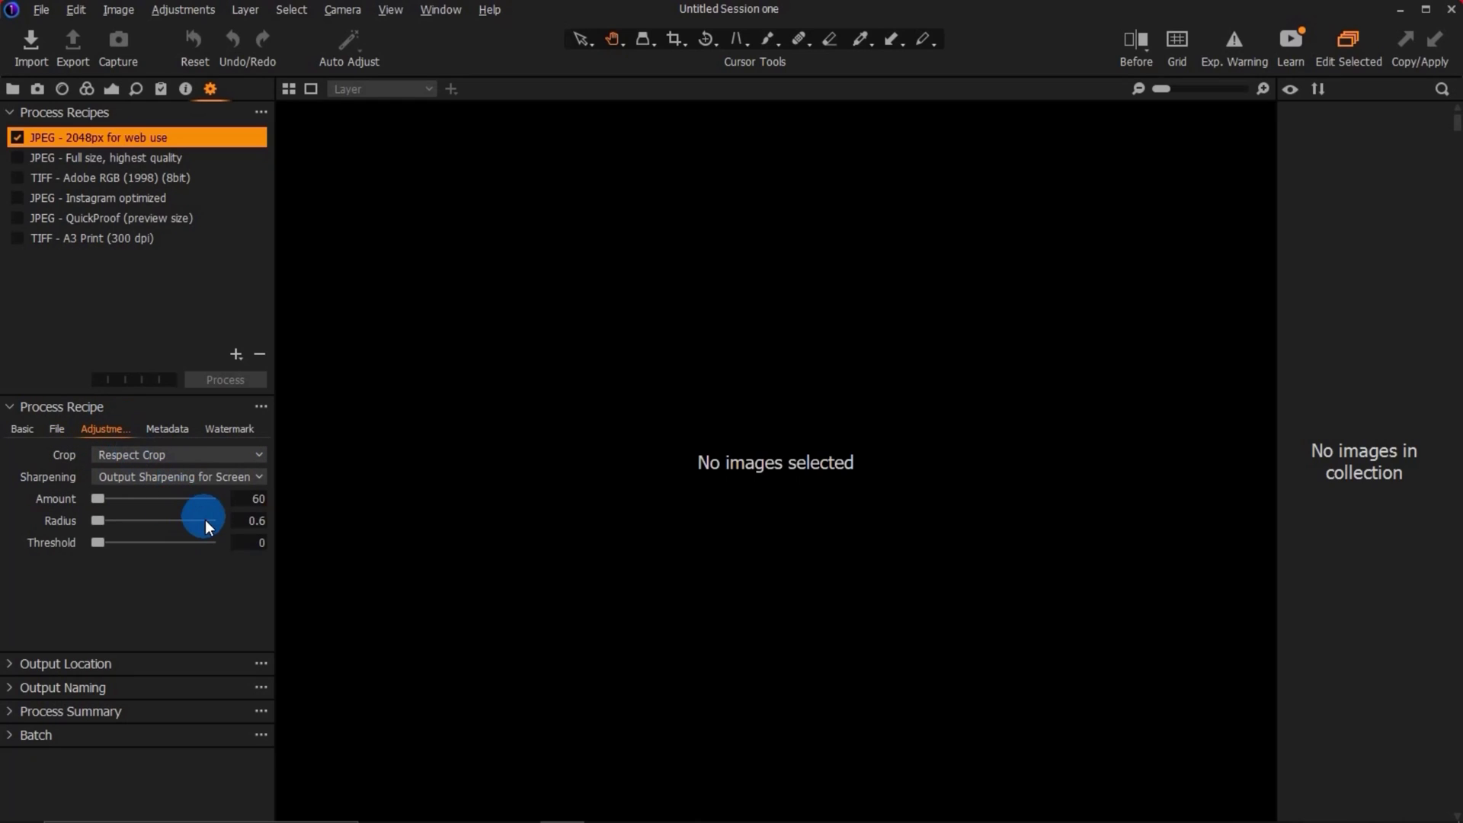
{"action": "left_click", "coordinate": [173, 429]}
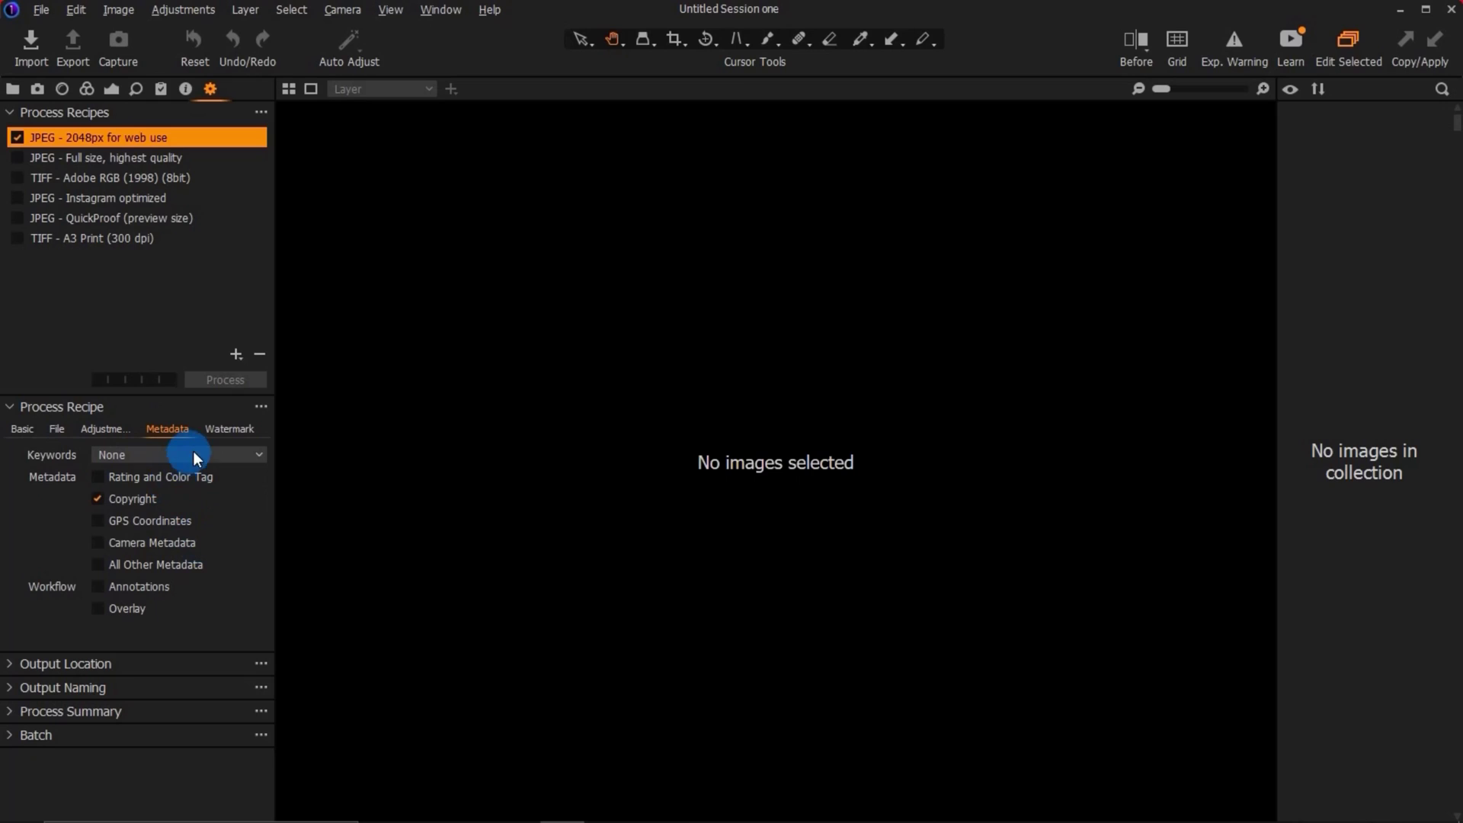
{"action": "left_click", "coordinate": [222, 430]}
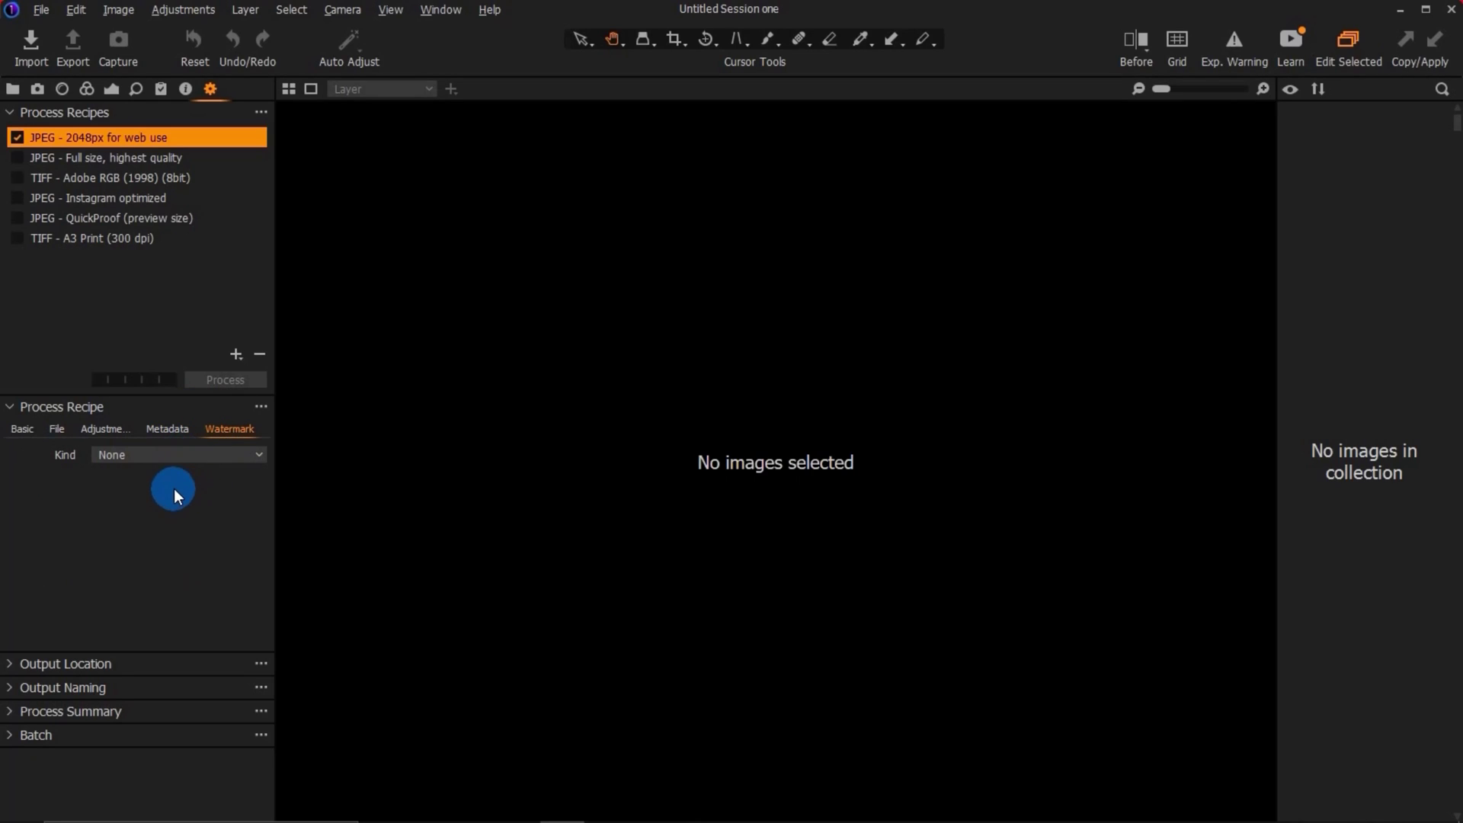
Step: Review the image watermark options for the recipe, and set its watermark kind to Text
{"action": "left_click", "coordinate": [237, 454]}
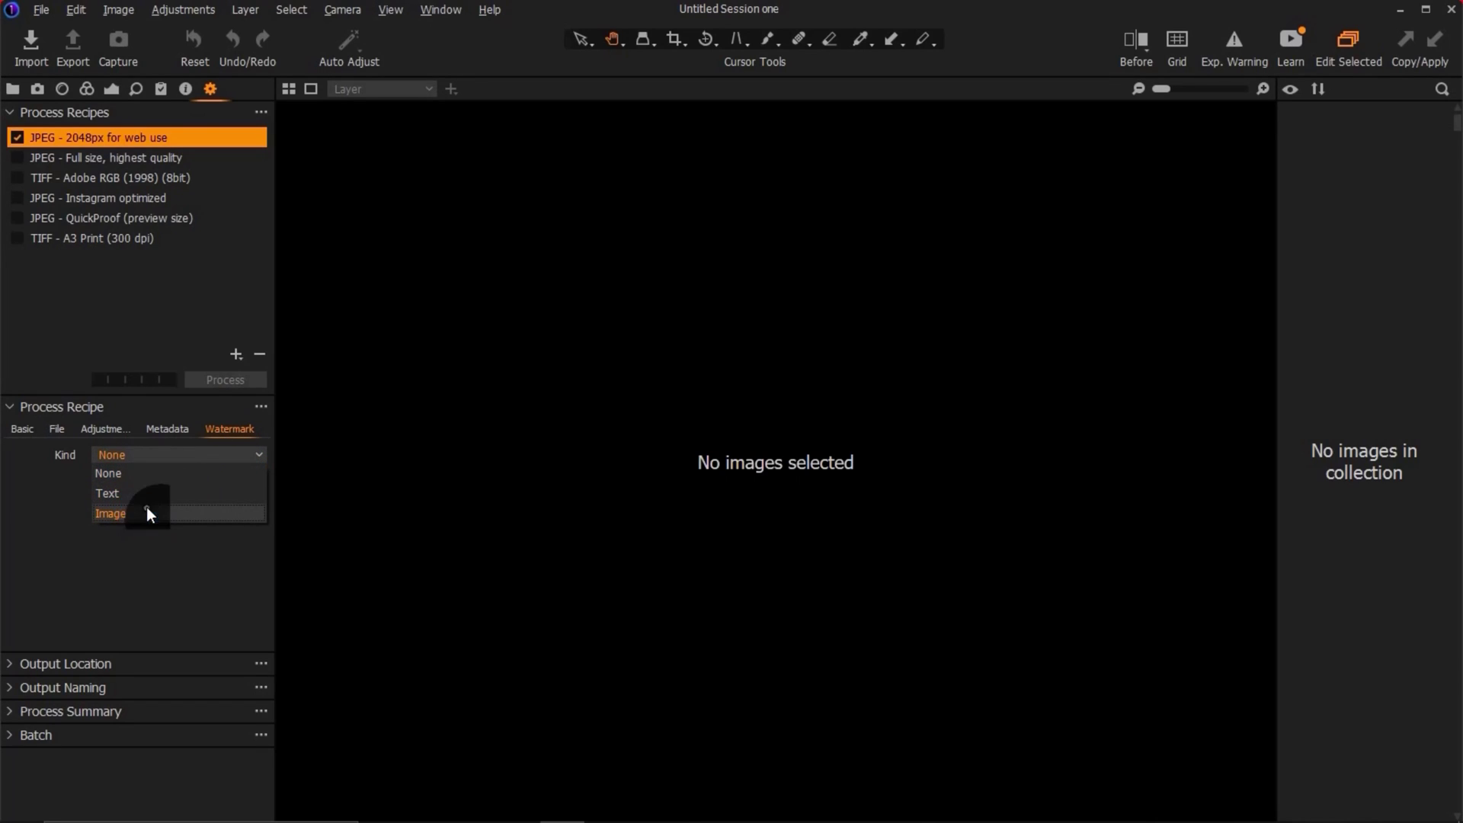
{"action": "left_click", "coordinate": [148, 511]}
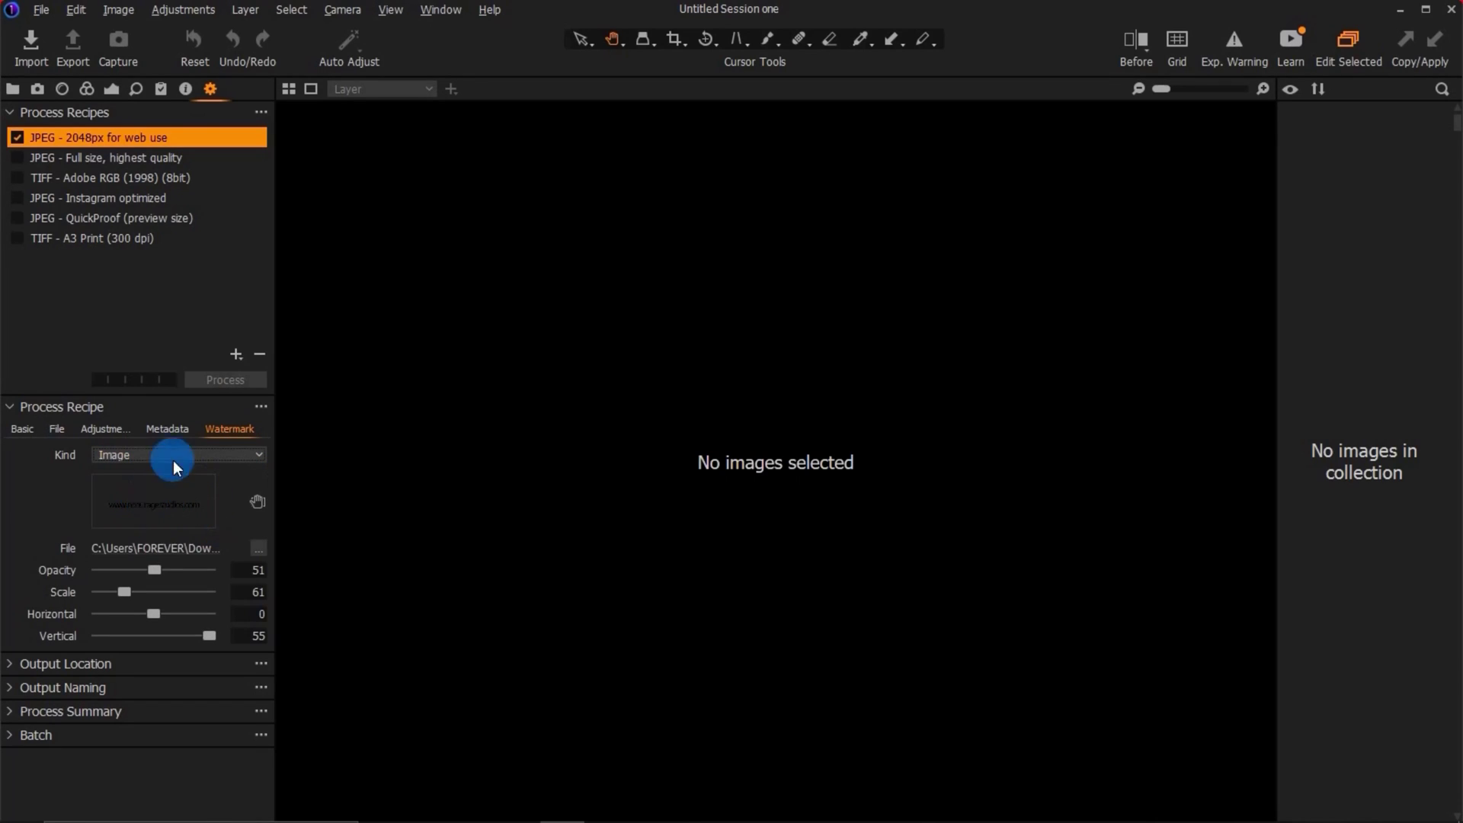
{"action": "left_click", "coordinate": [182, 428]}
{"action": "left_click", "coordinate": [225, 430]}
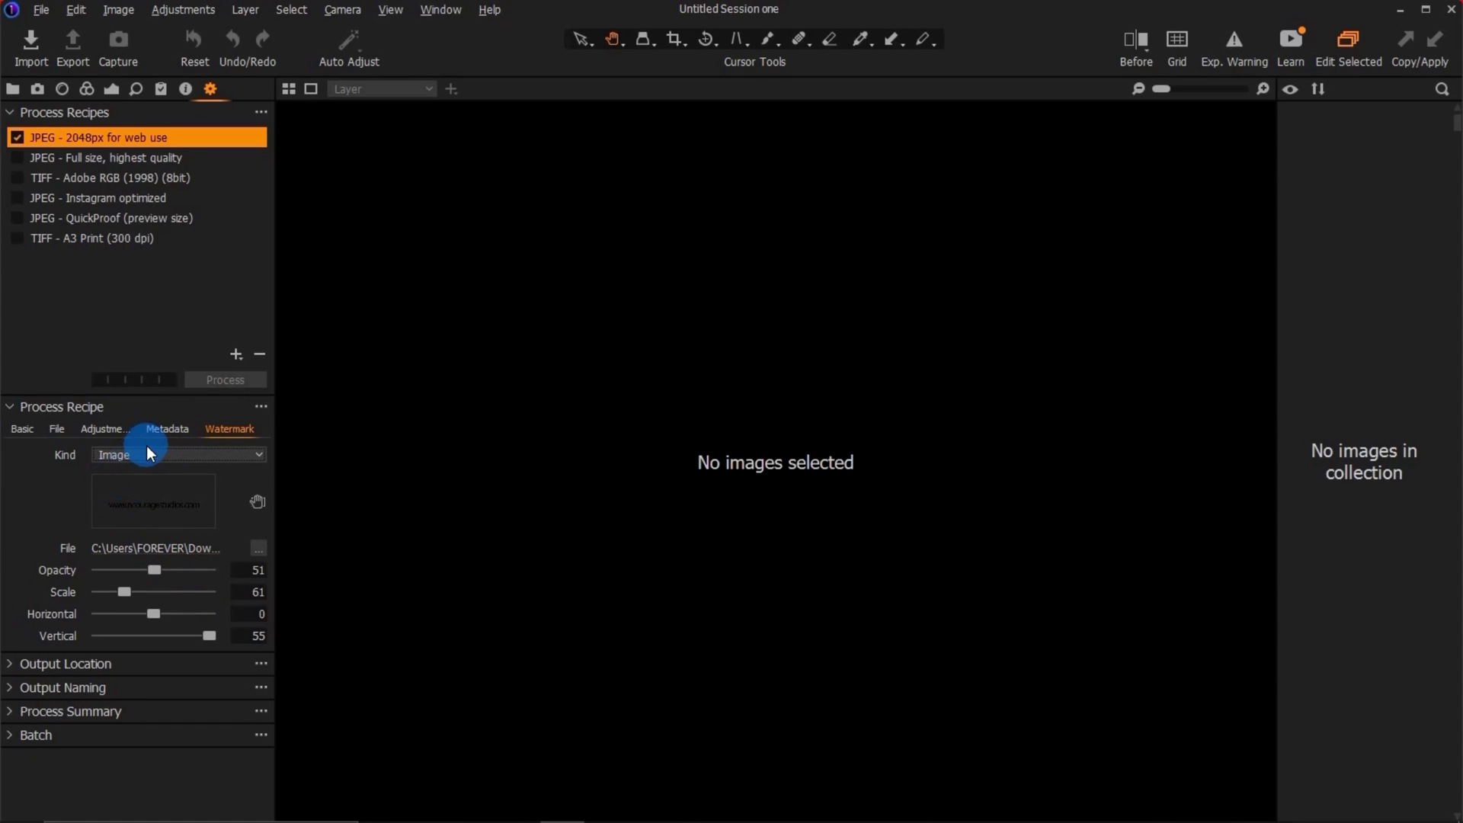
{"action": "left_click", "coordinate": [149, 457]}
{"action": "left_click", "coordinate": [136, 493]}
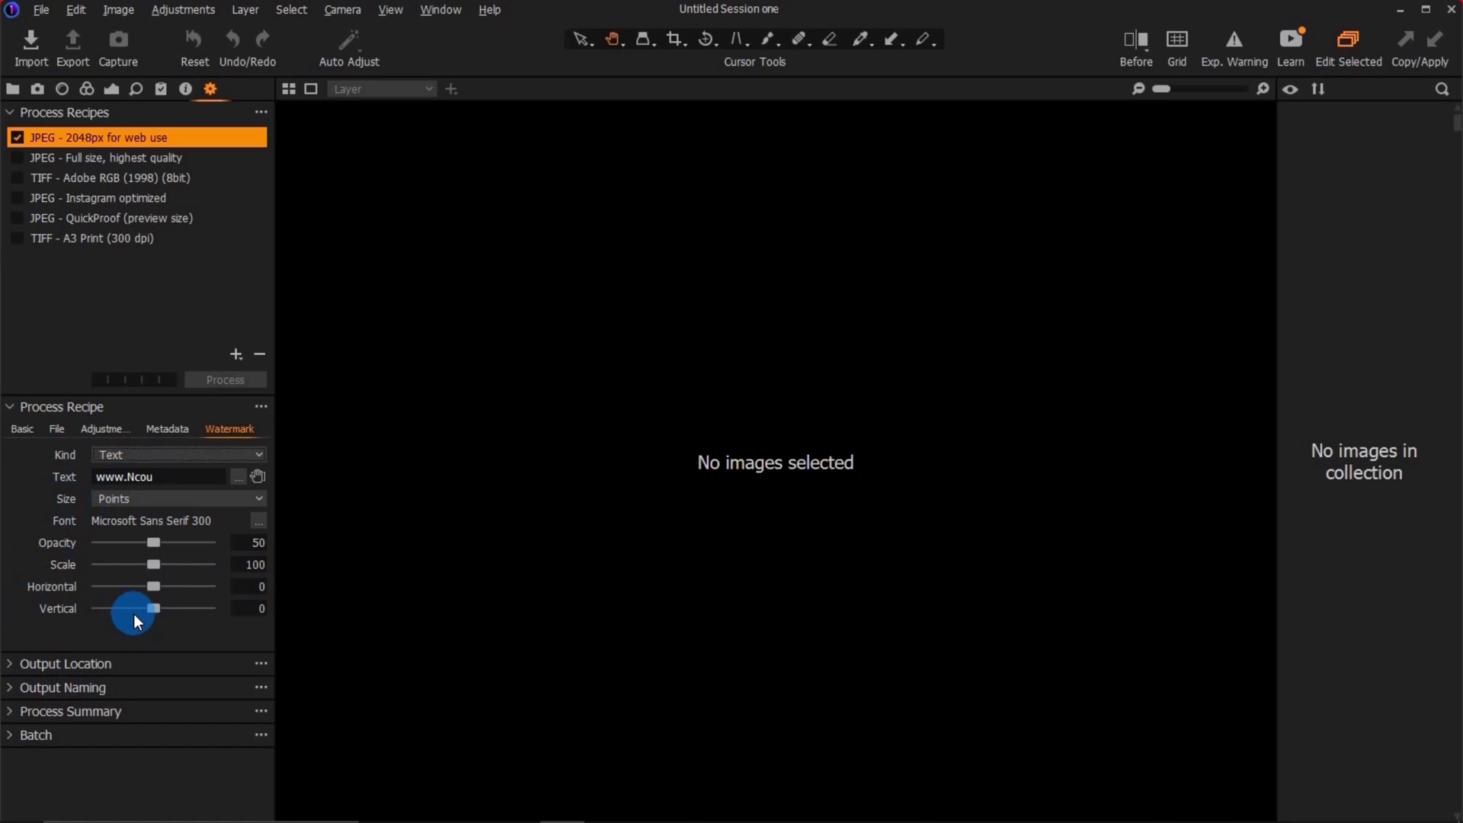
Step: Expand Output Location and Output Naming to examine the destination, sub folder, name format and job name, and collapse Output Naming
{"action": "left_click", "coordinate": [23, 666]}
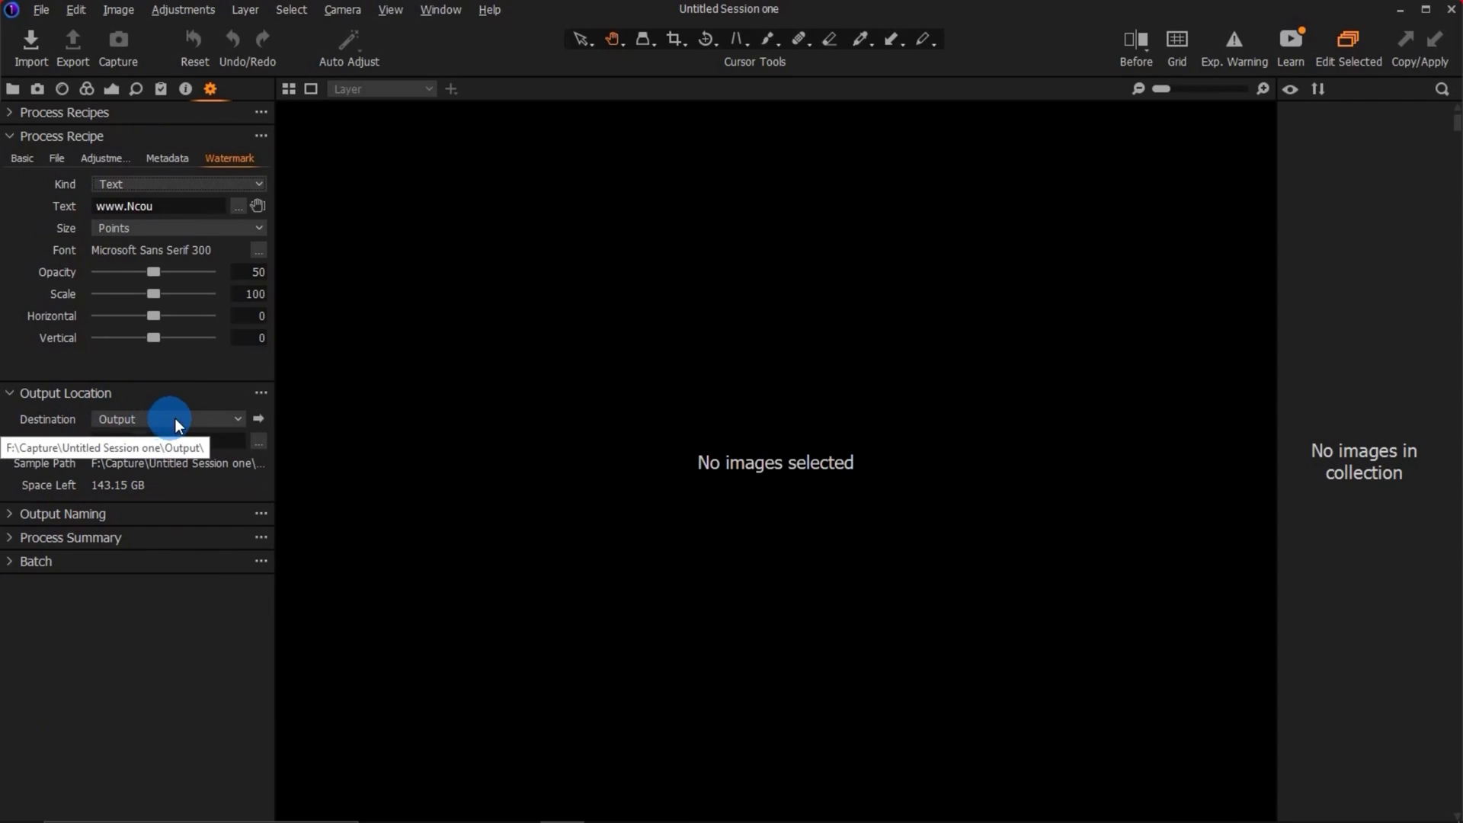
{"action": "left_click", "coordinate": [46, 513]}
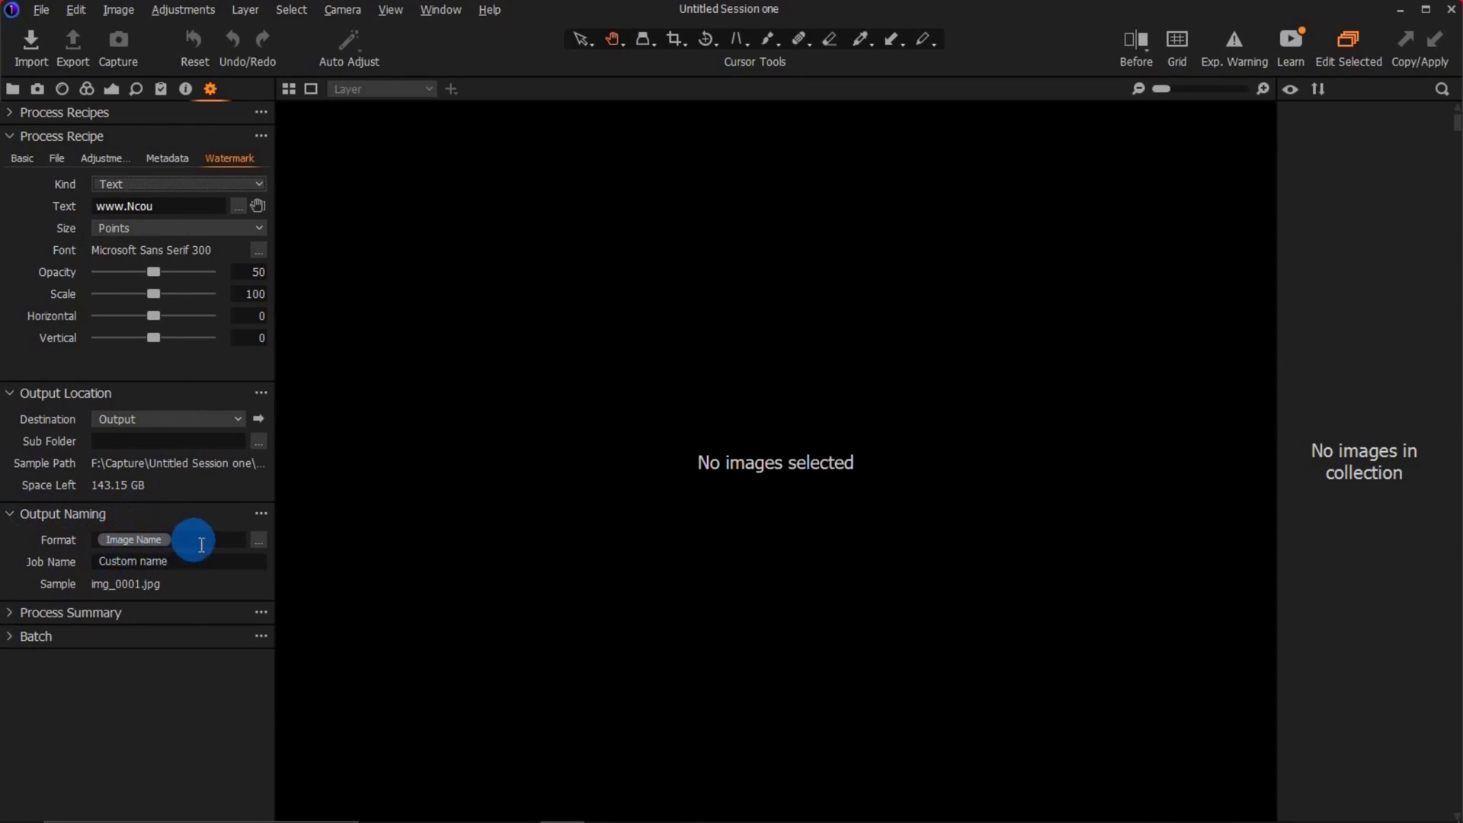
{"action": "left_click", "coordinate": [23, 516]}
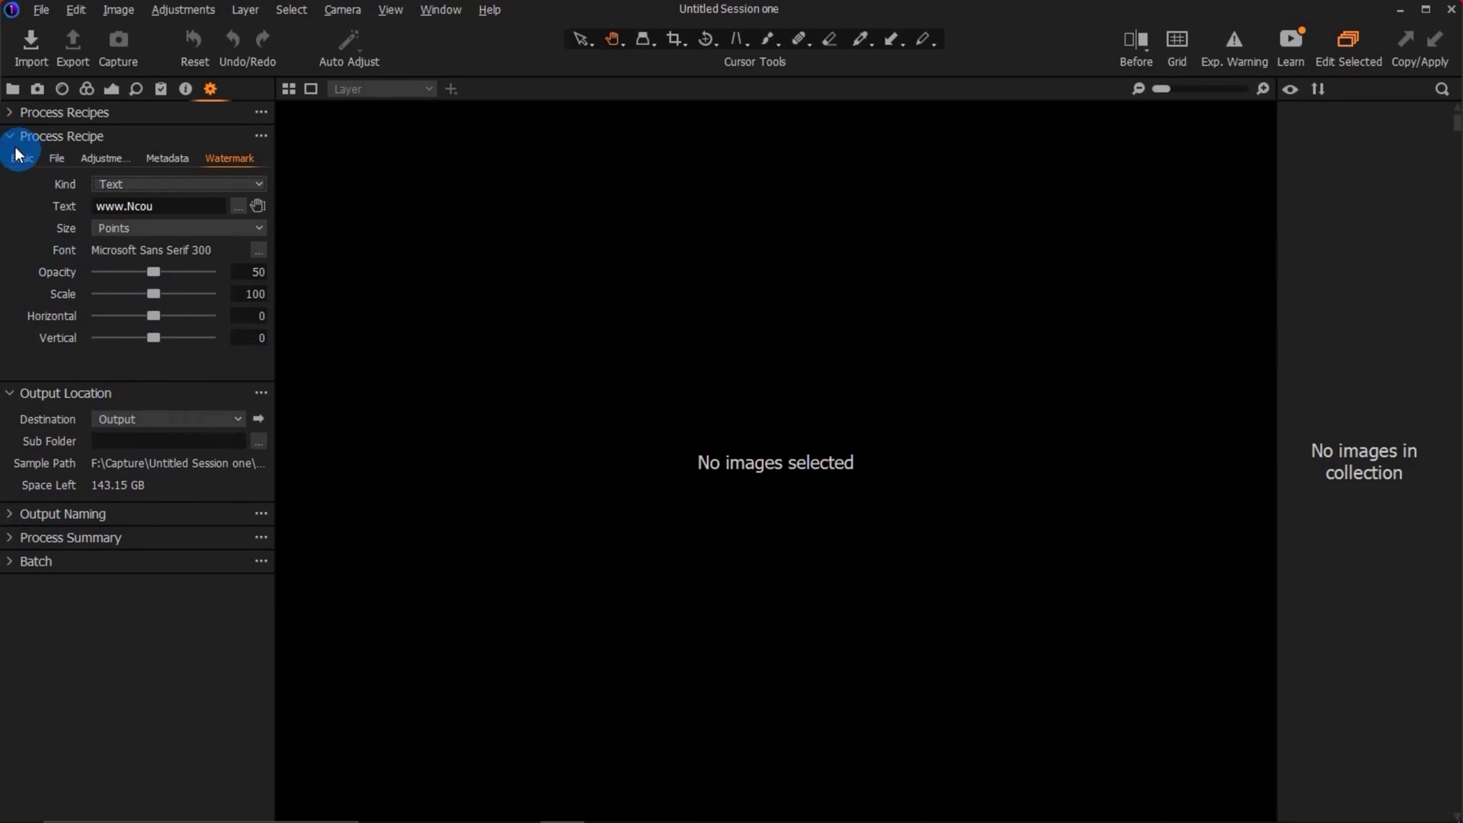
Step: Collapse the Process Recipe settings and expand the Process Recipes list, reading its description
{"action": "left_click", "coordinate": [17, 118]}
{"action": "left_click", "coordinate": [27, 120]}
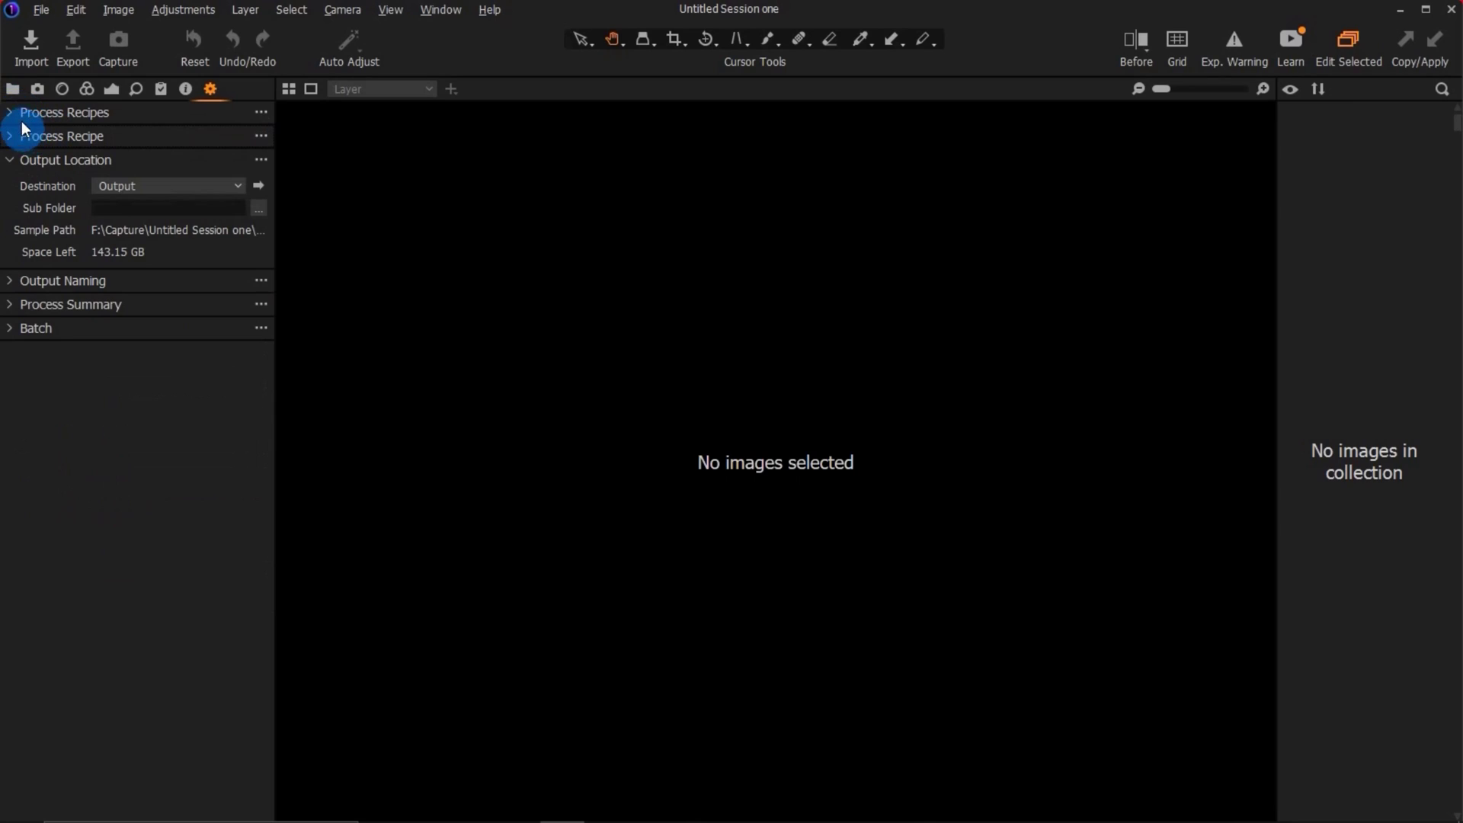
{"action": "left_click", "coordinate": [43, 115]}
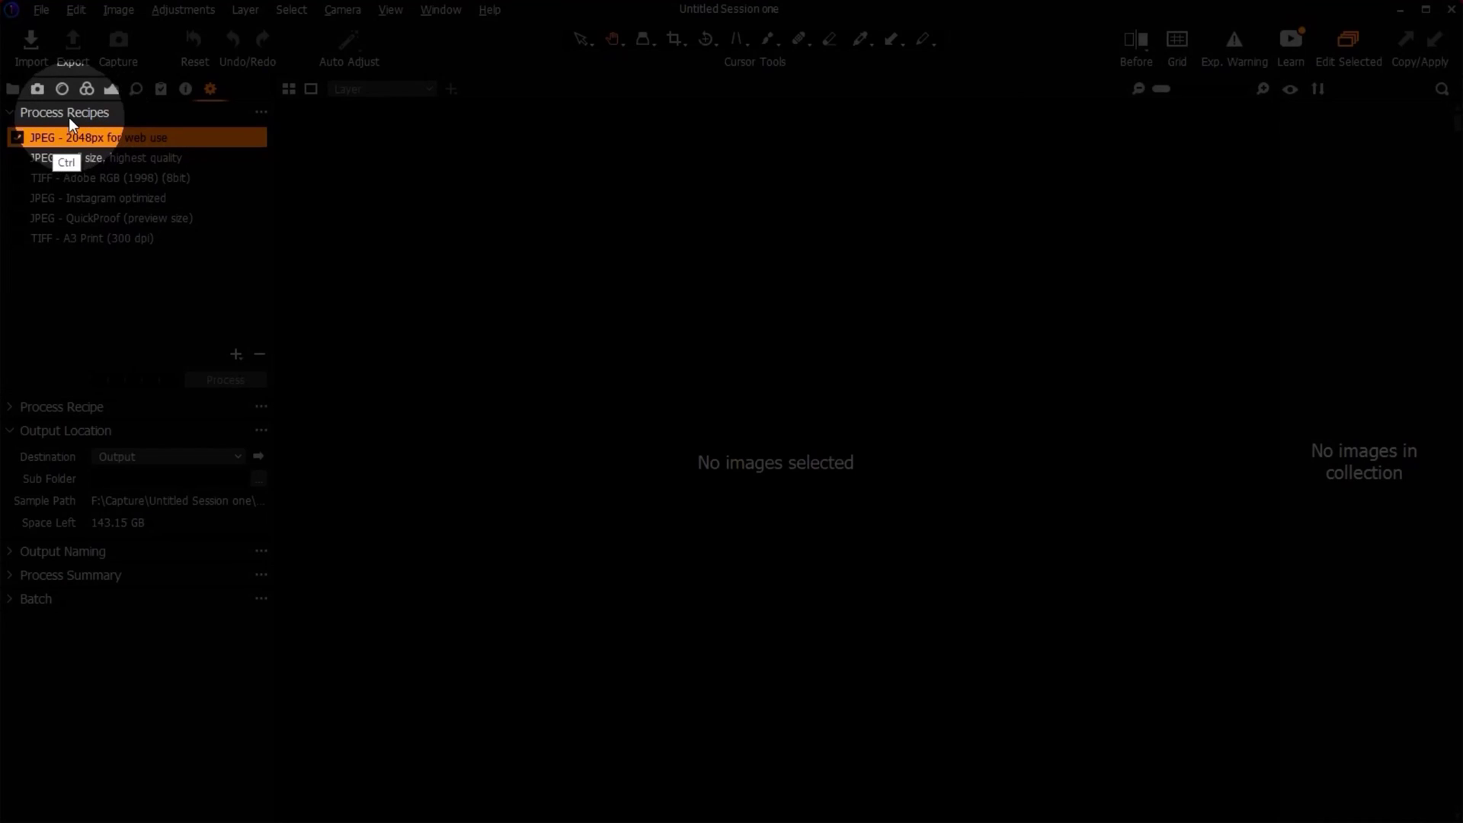
{"action": "mouse_move", "coordinate": [47, 116]}
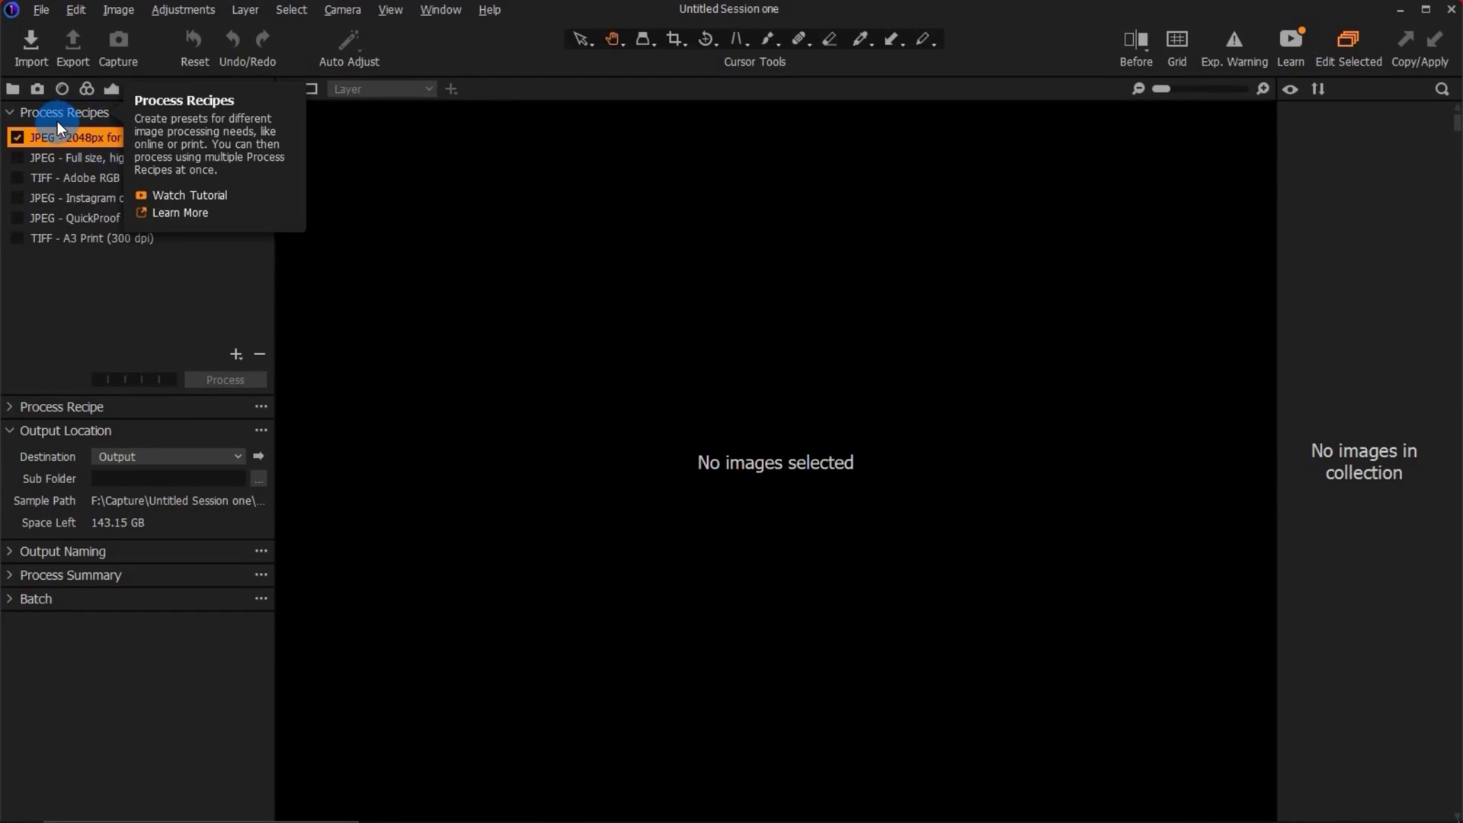
{"action": "left_click", "coordinate": [73, 115]}
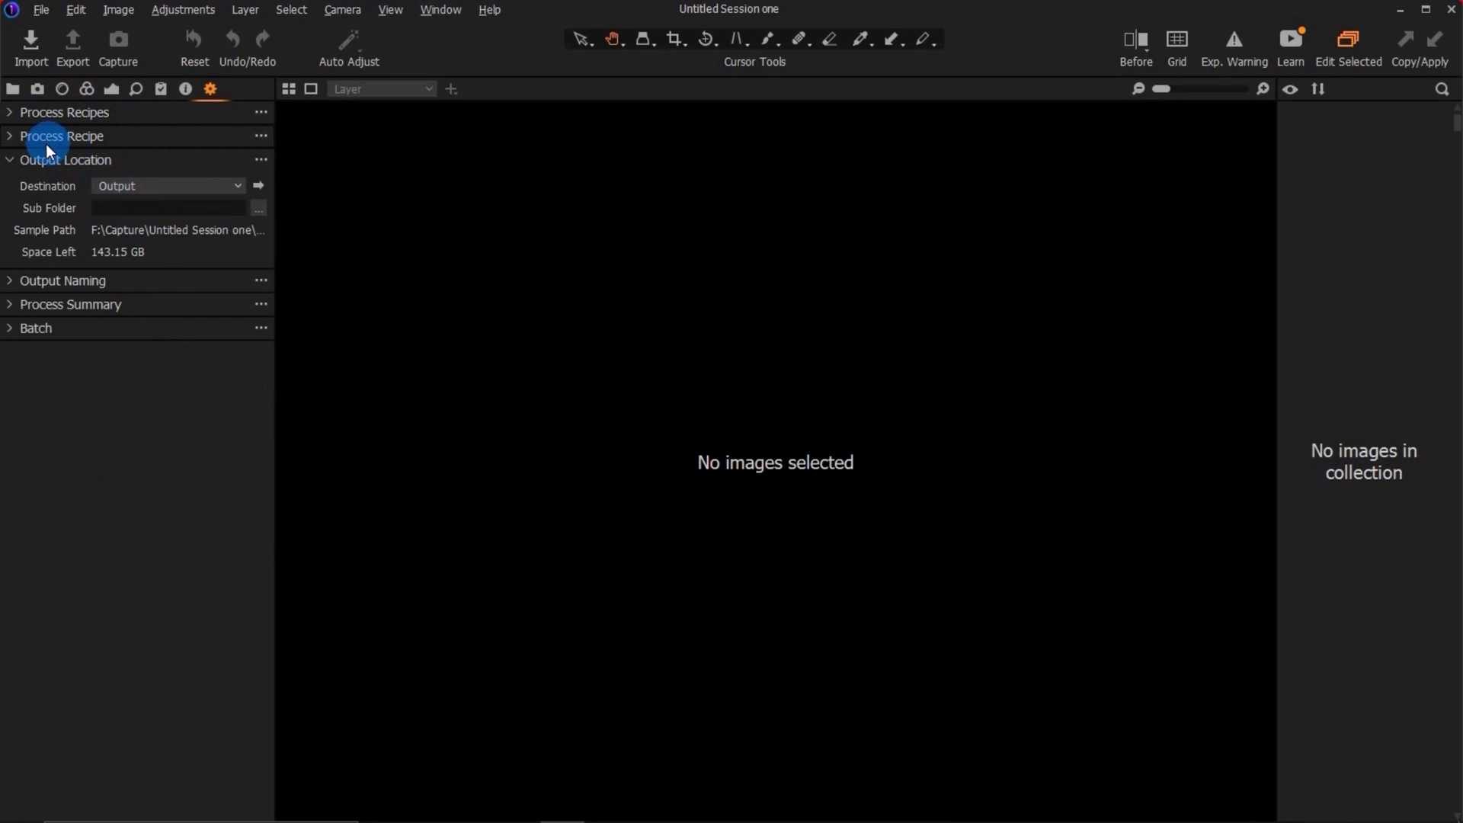
{"action": "left_click", "coordinate": [69, 115]}
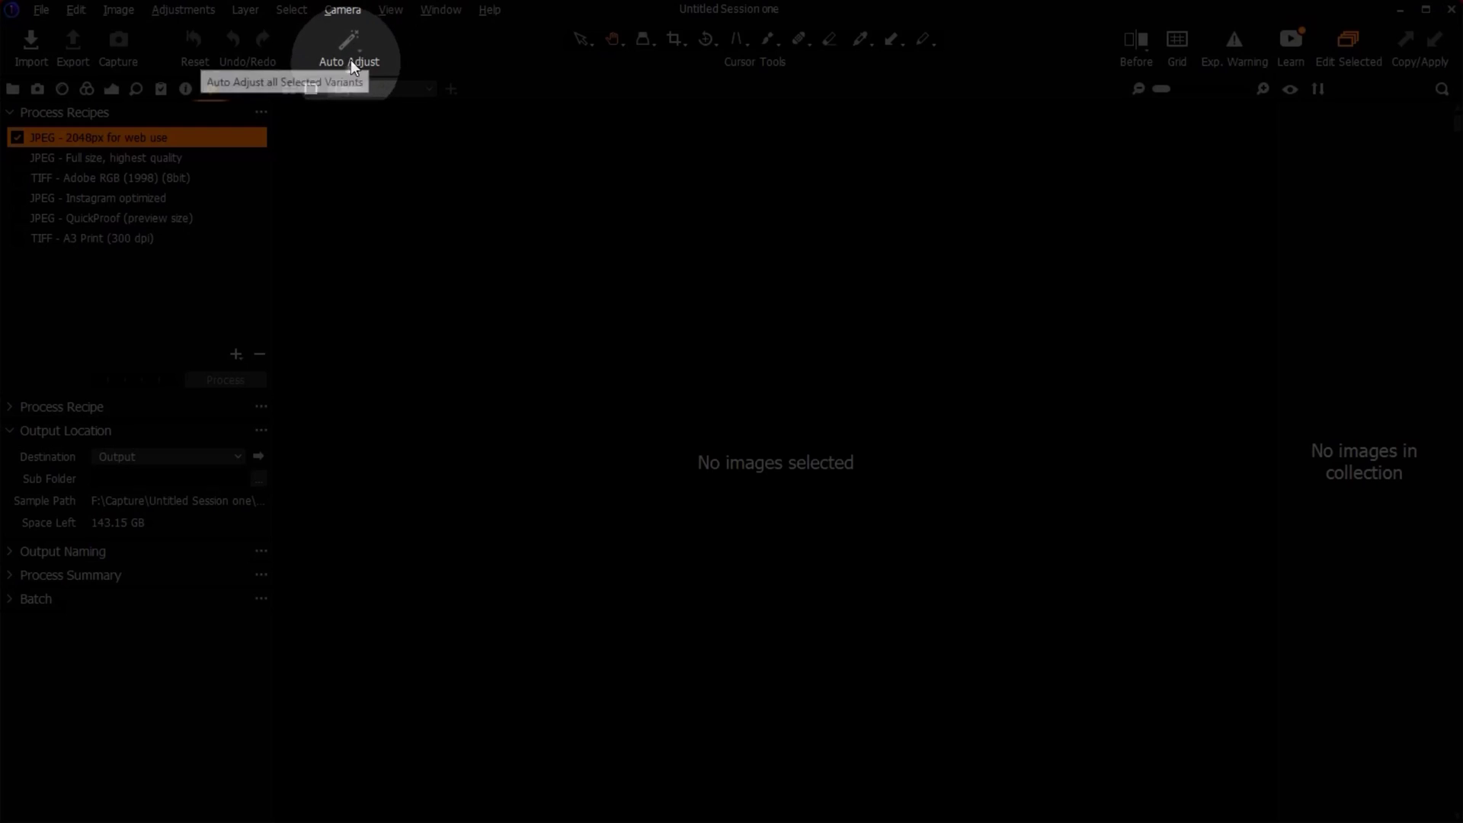
Step: Switch to the magnifier cursor tool and turn on the Before view, the grid and the exposure warning
{"action": "key", "text": "z"}
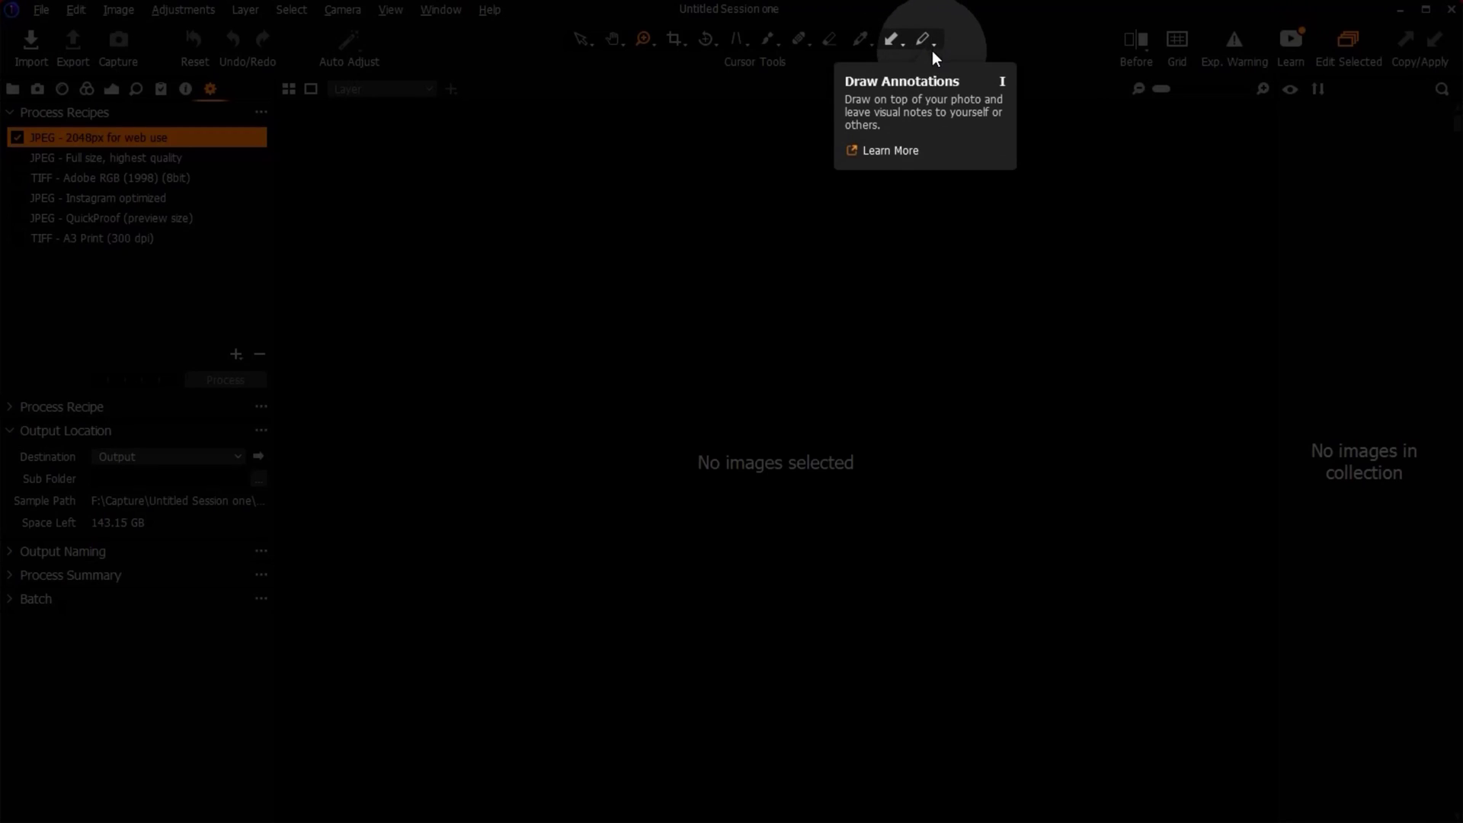
{"action": "left_click", "coordinate": [1142, 40]}
{"action": "left_click", "coordinate": [1177, 42]}
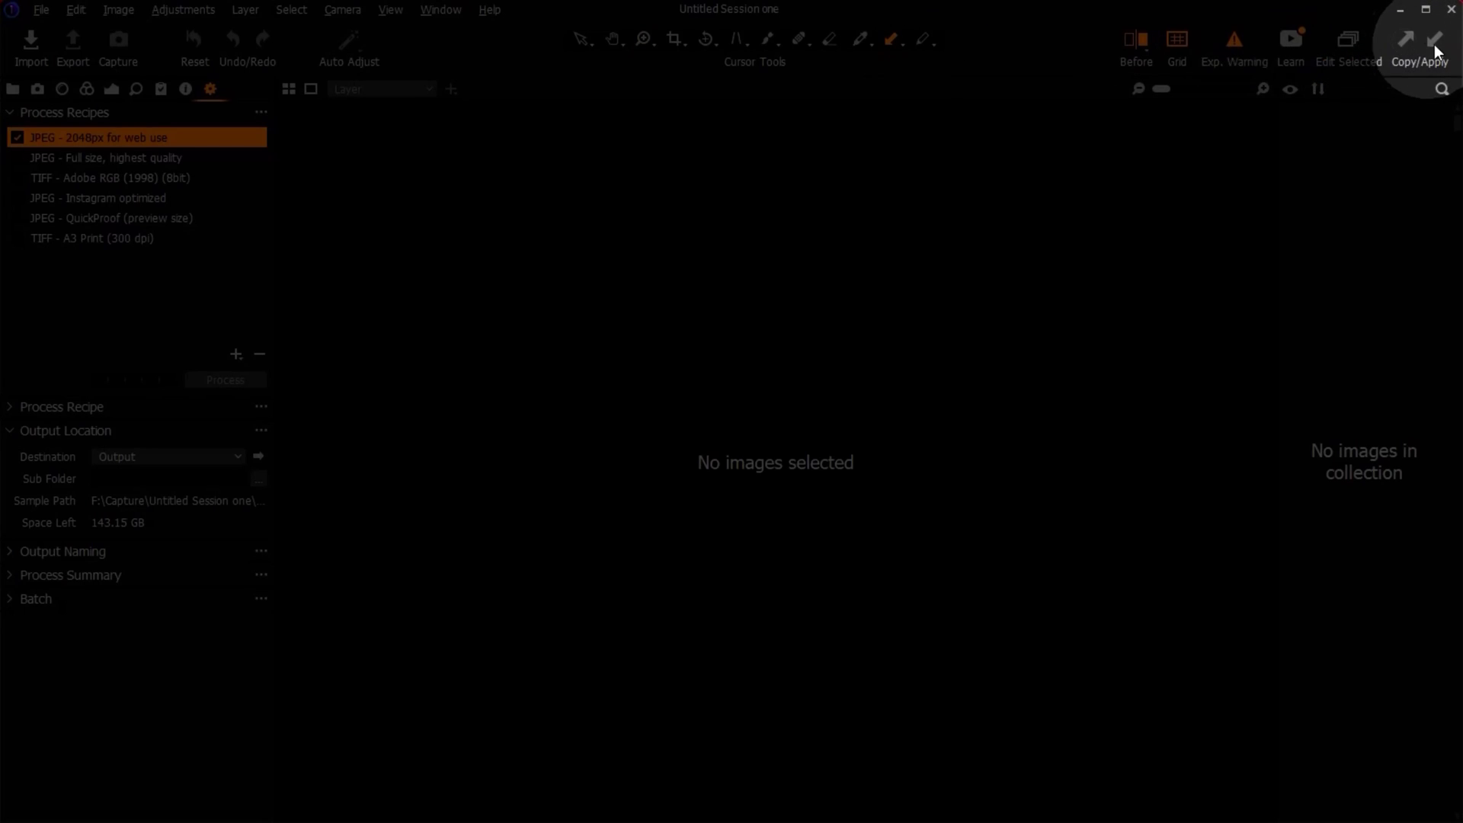
Step: Switch the adjustments cursor tool to Copy Adjustments and back to Apply Adjustments
{"action": "left_click", "coordinate": [900, 42]}
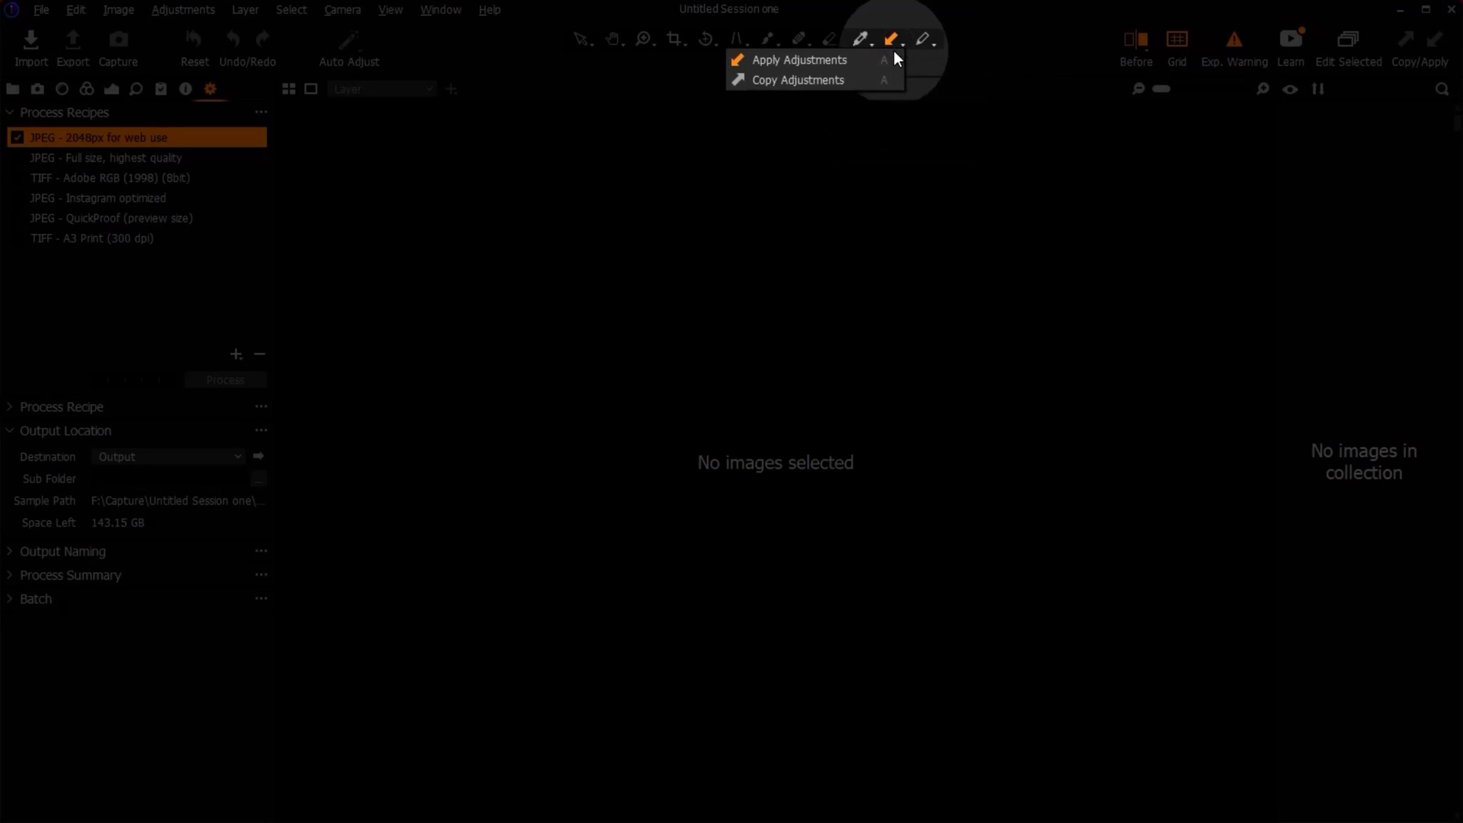
{"action": "left_click", "coordinate": [817, 79]}
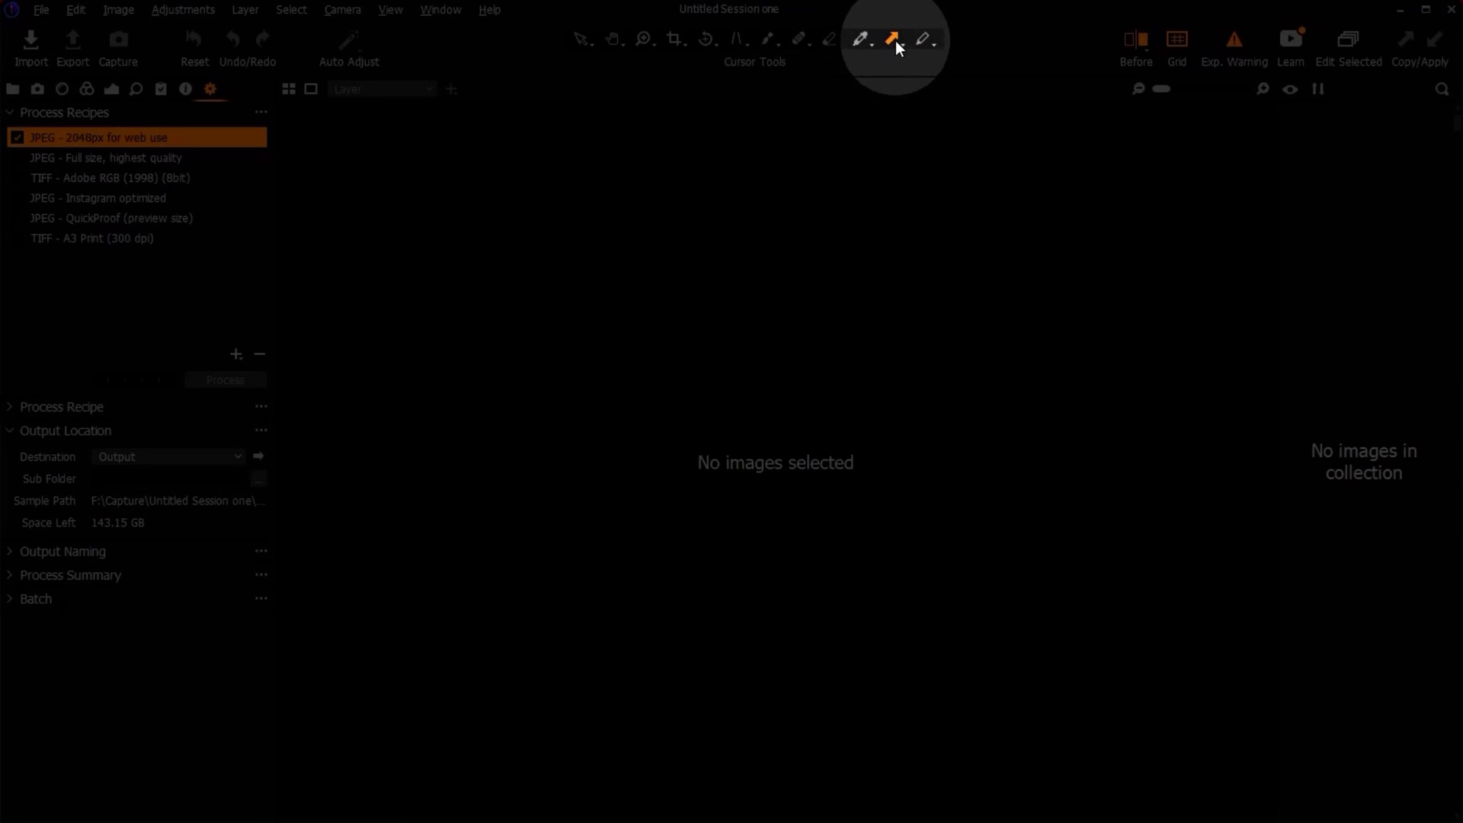
{"action": "left_click", "coordinate": [894, 40]}
{"action": "left_click", "coordinate": [838, 59]}
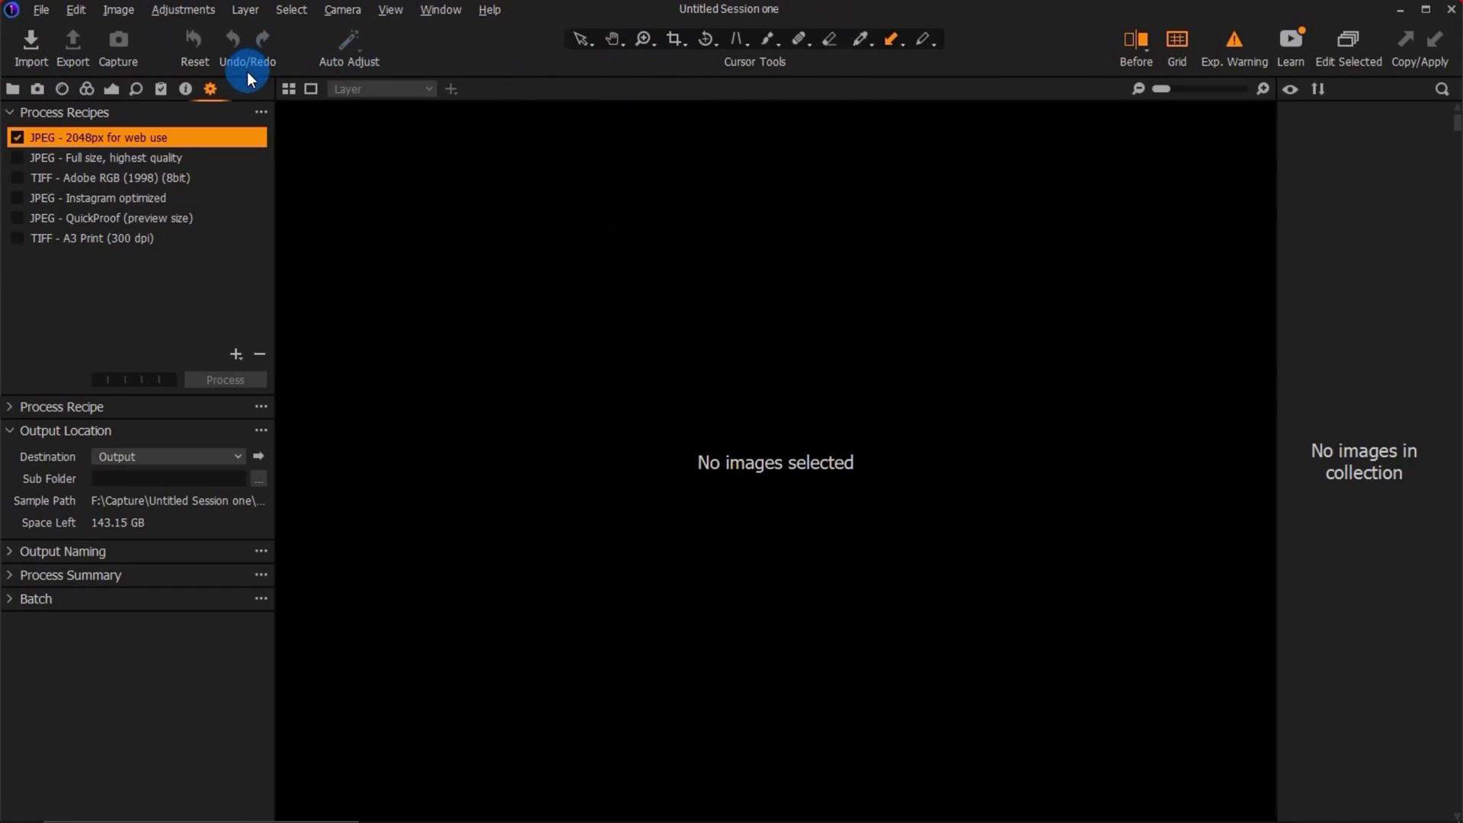
Step: Show the Library and the Capture tools, expand Exposure Evaluation to examine it, and dismiss the on-screen keyboard
{"action": "left_click", "coordinate": [10, 112]}
{"action": "left_click", "coordinate": [14, 90]}
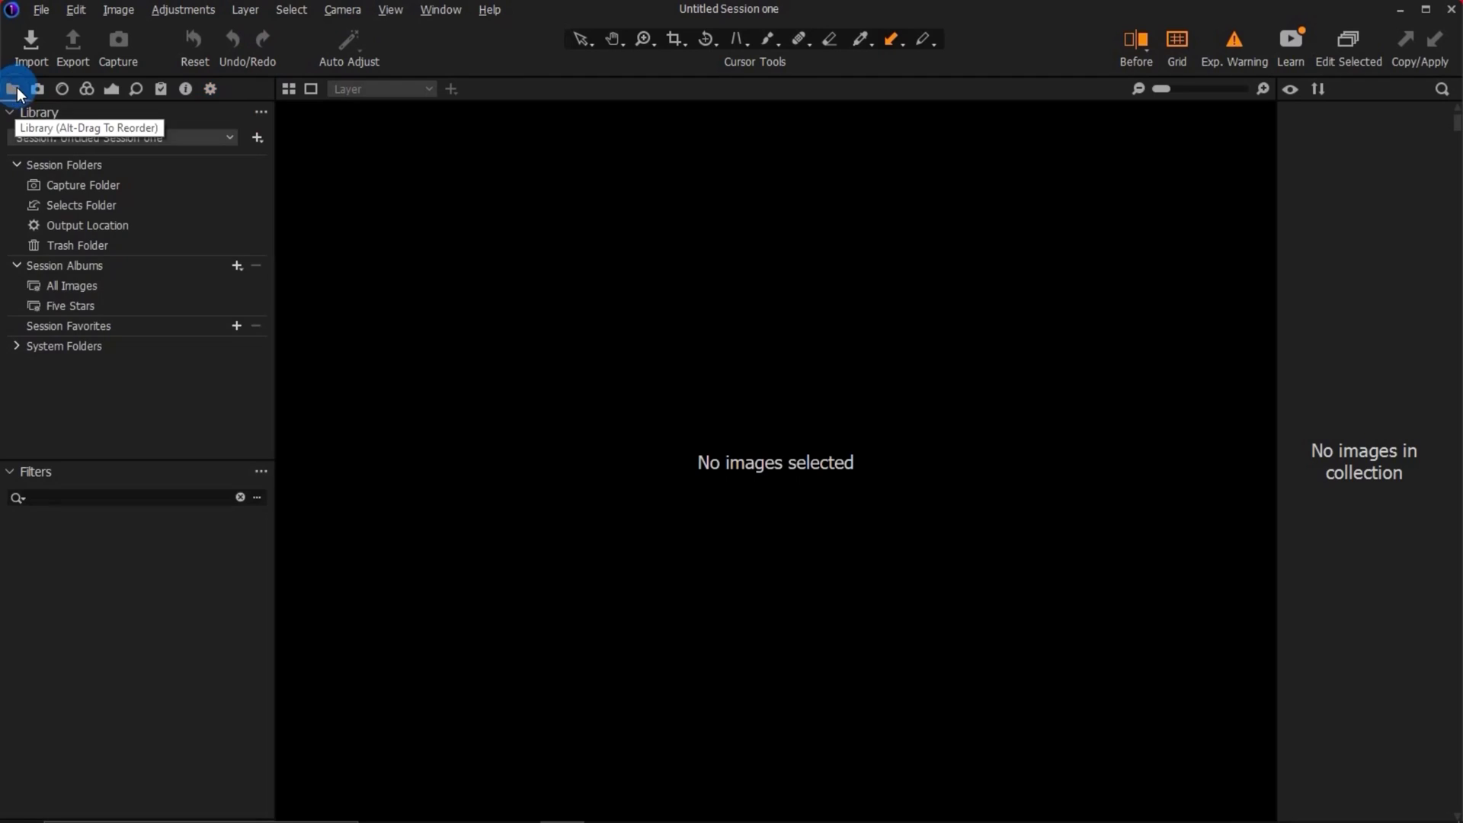
{"action": "left_click", "coordinate": [36, 90]}
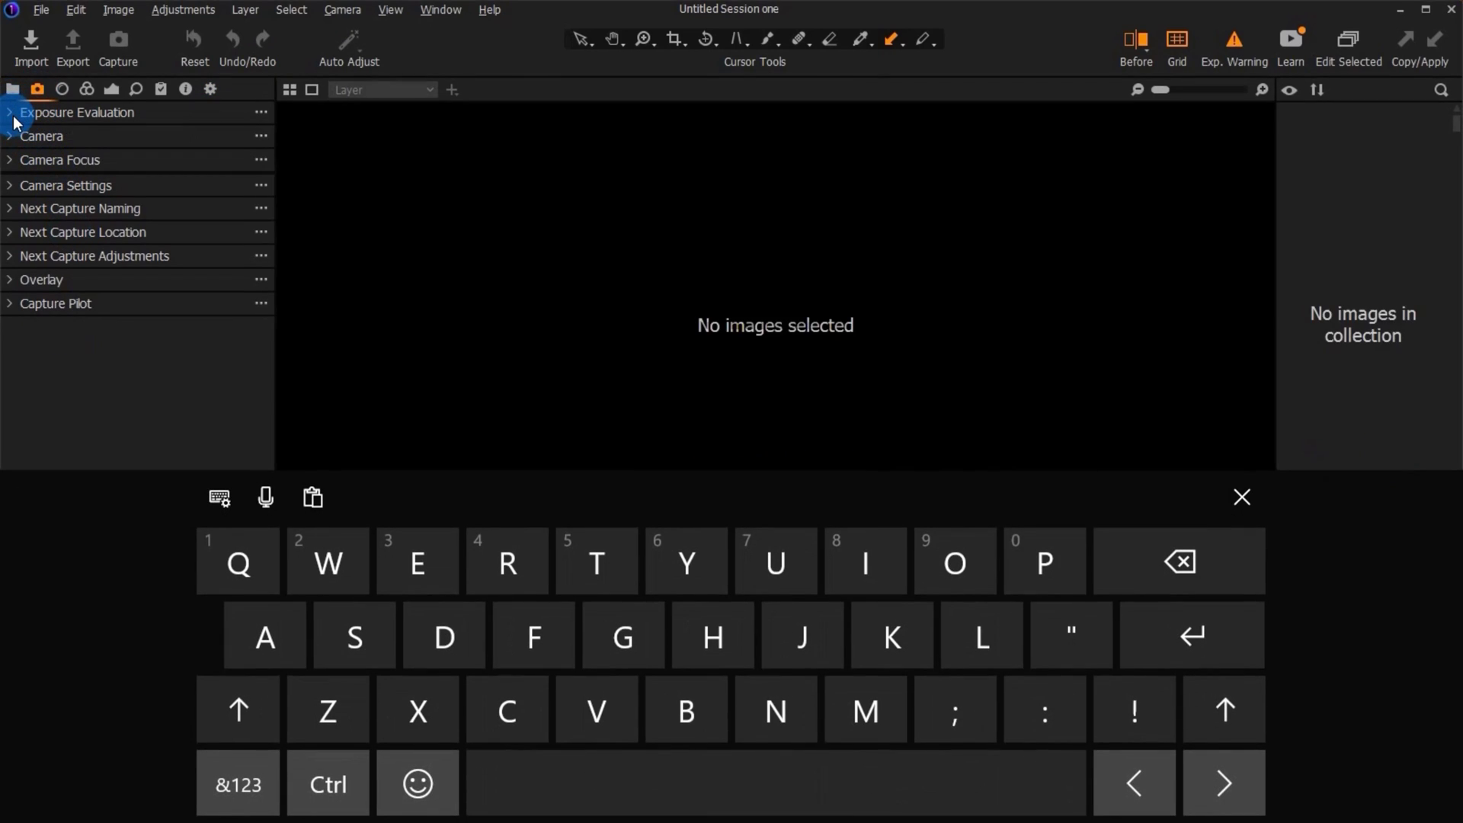
{"action": "left_click", "coordinate": [12, 116]}
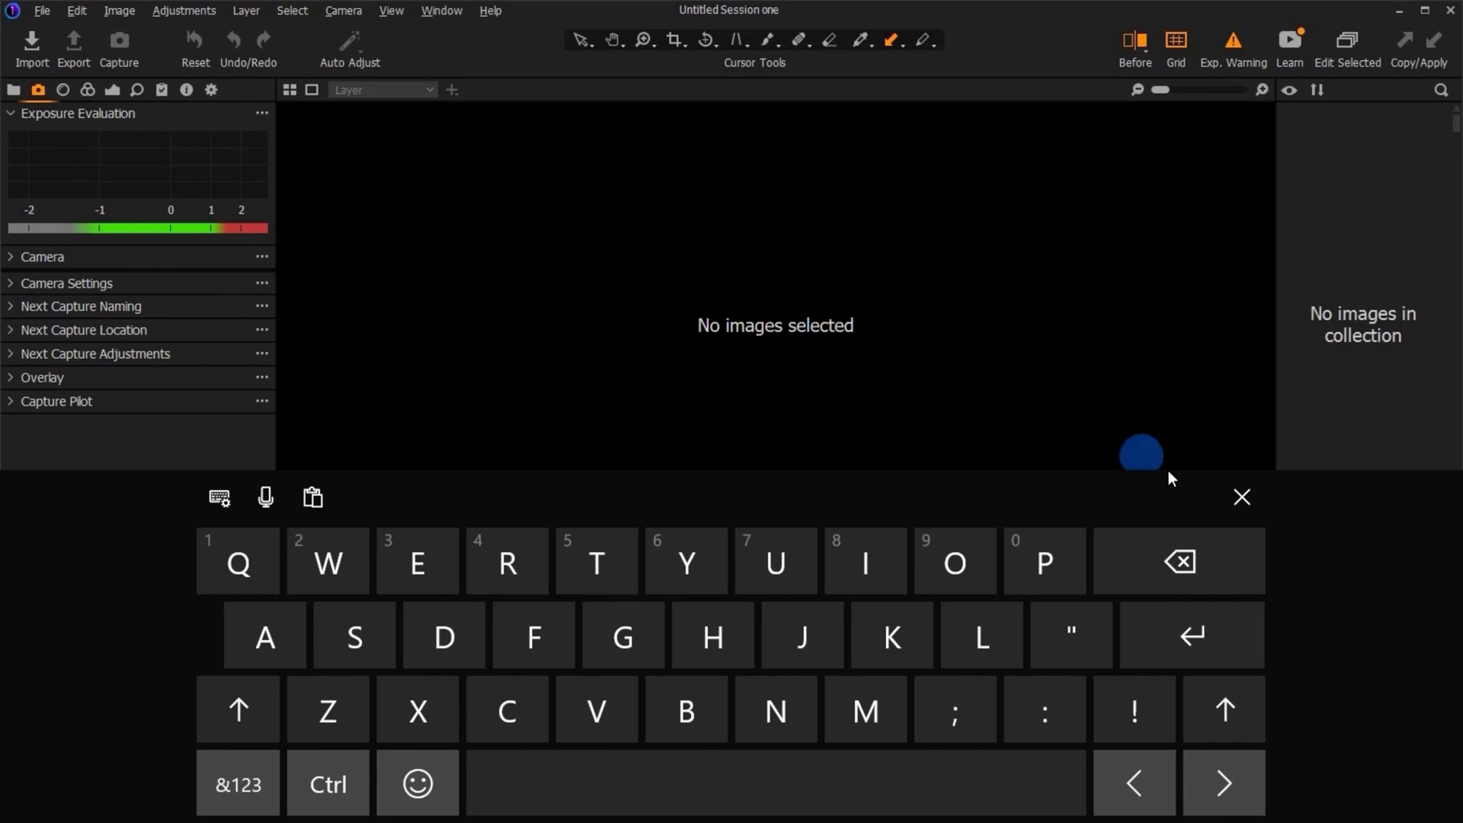
{"action": "left_click", "coordinate": [1243, 497]}
{"action": "left_click", "coordinate": [119, 193]}
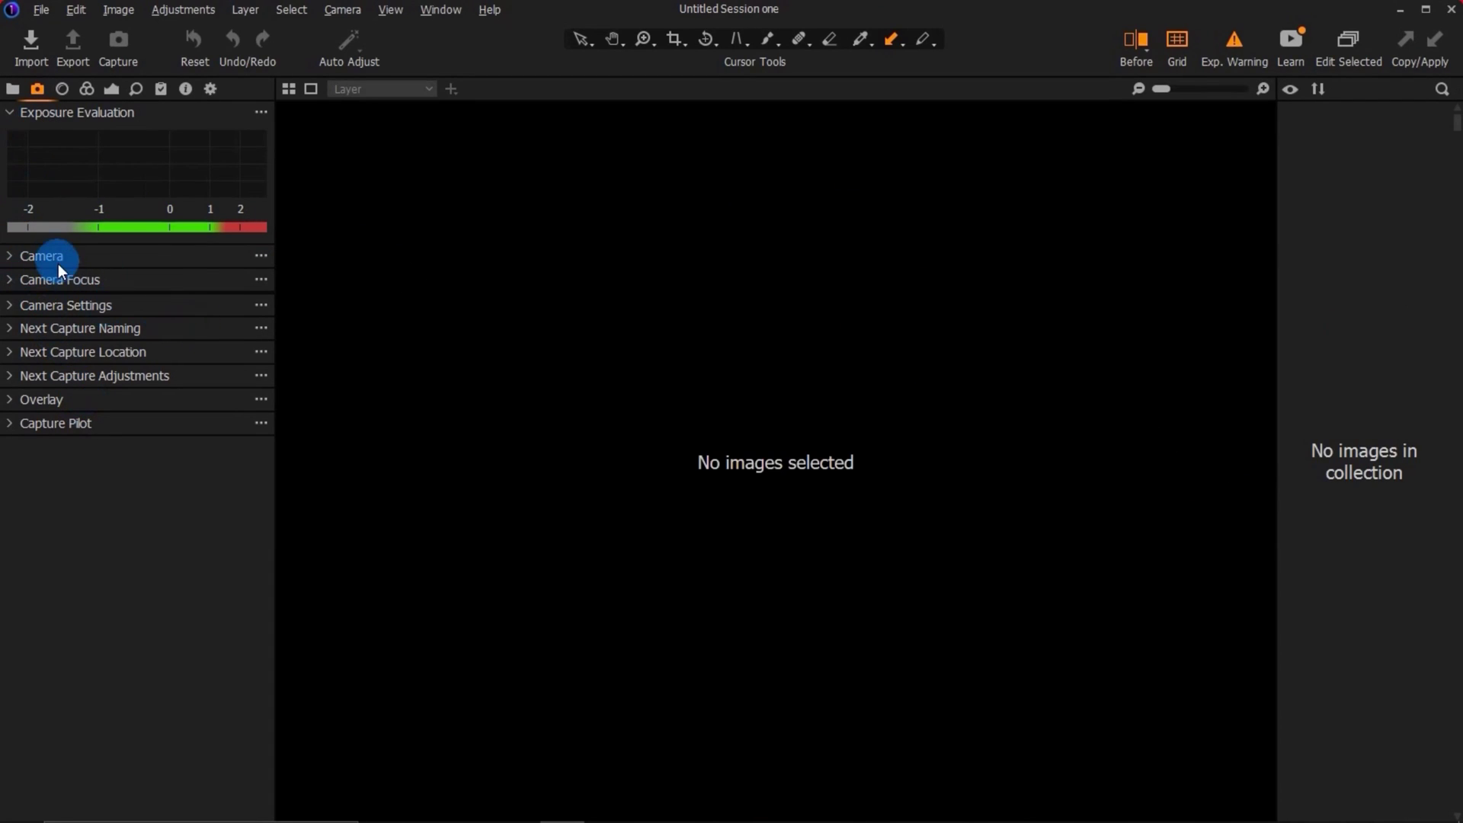
{"action": "left_click", "coordinate": [30, 197]}
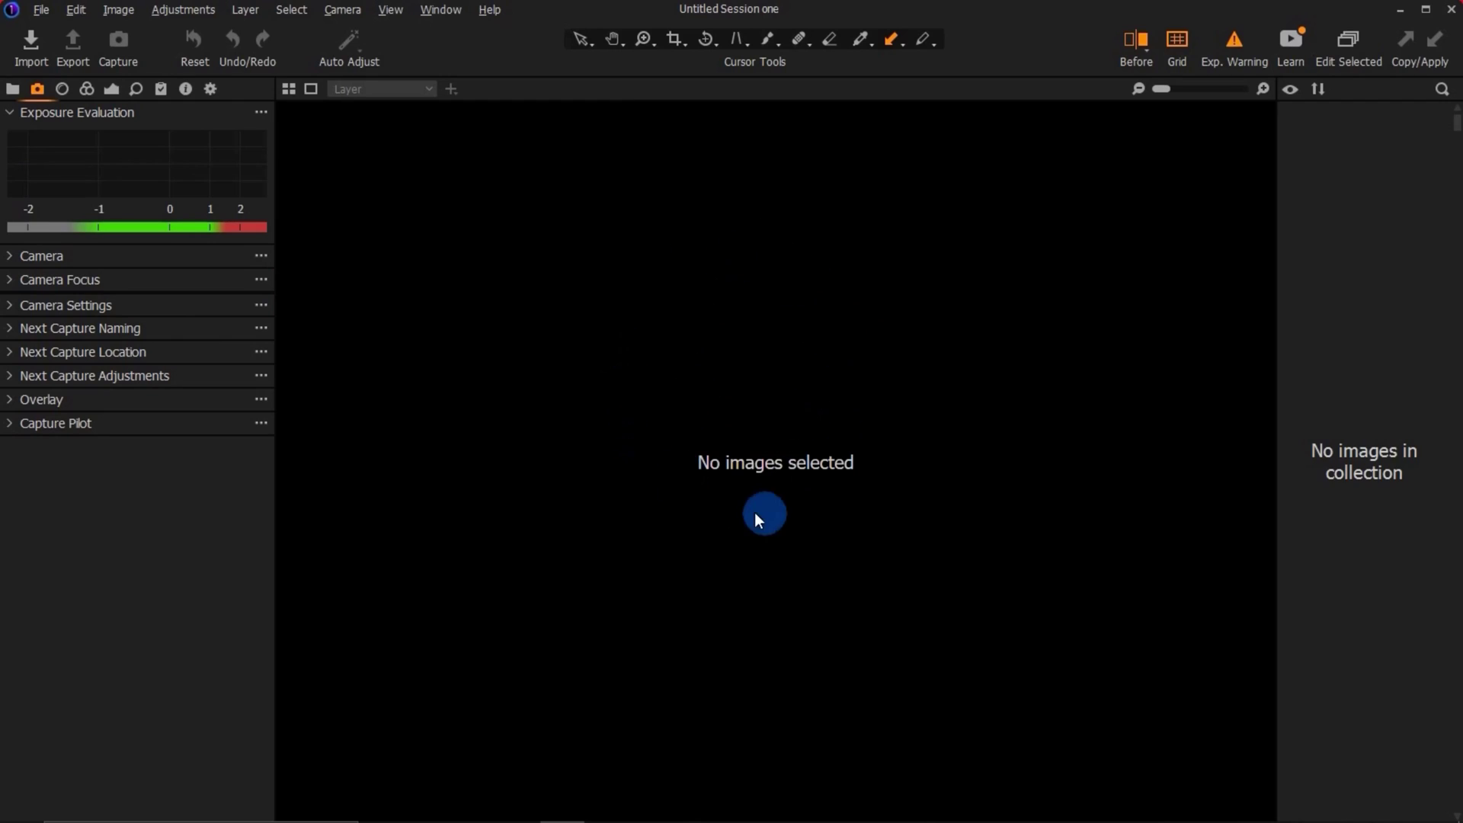
Step: Expand Camera and Camera Focus to examine the camera connection, capture and near/far focus controls
{"action": "left_click", "coordinate": [21, 256]}
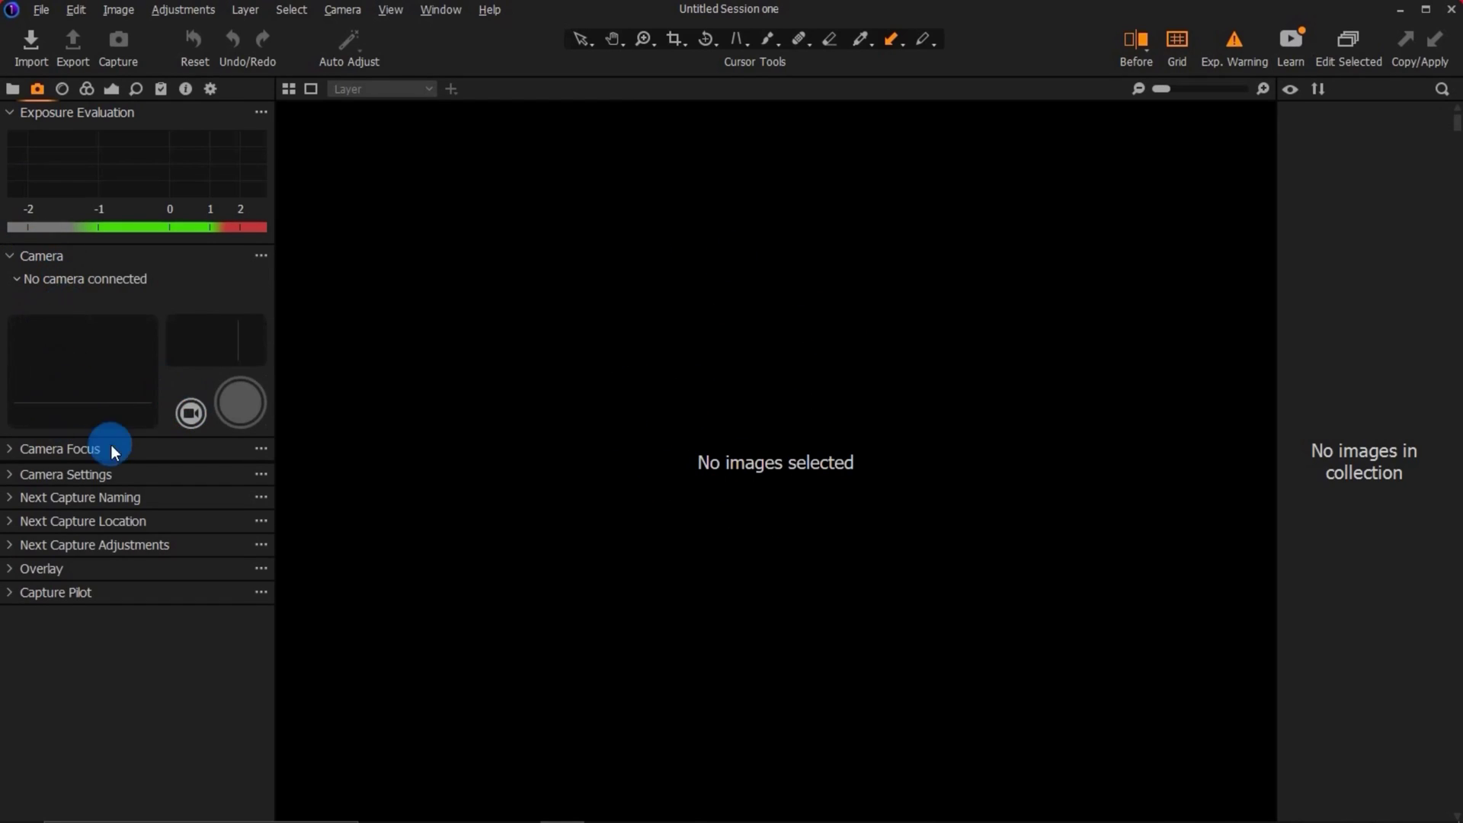
{"action": "left_click", "coordinate": [11, 450]}
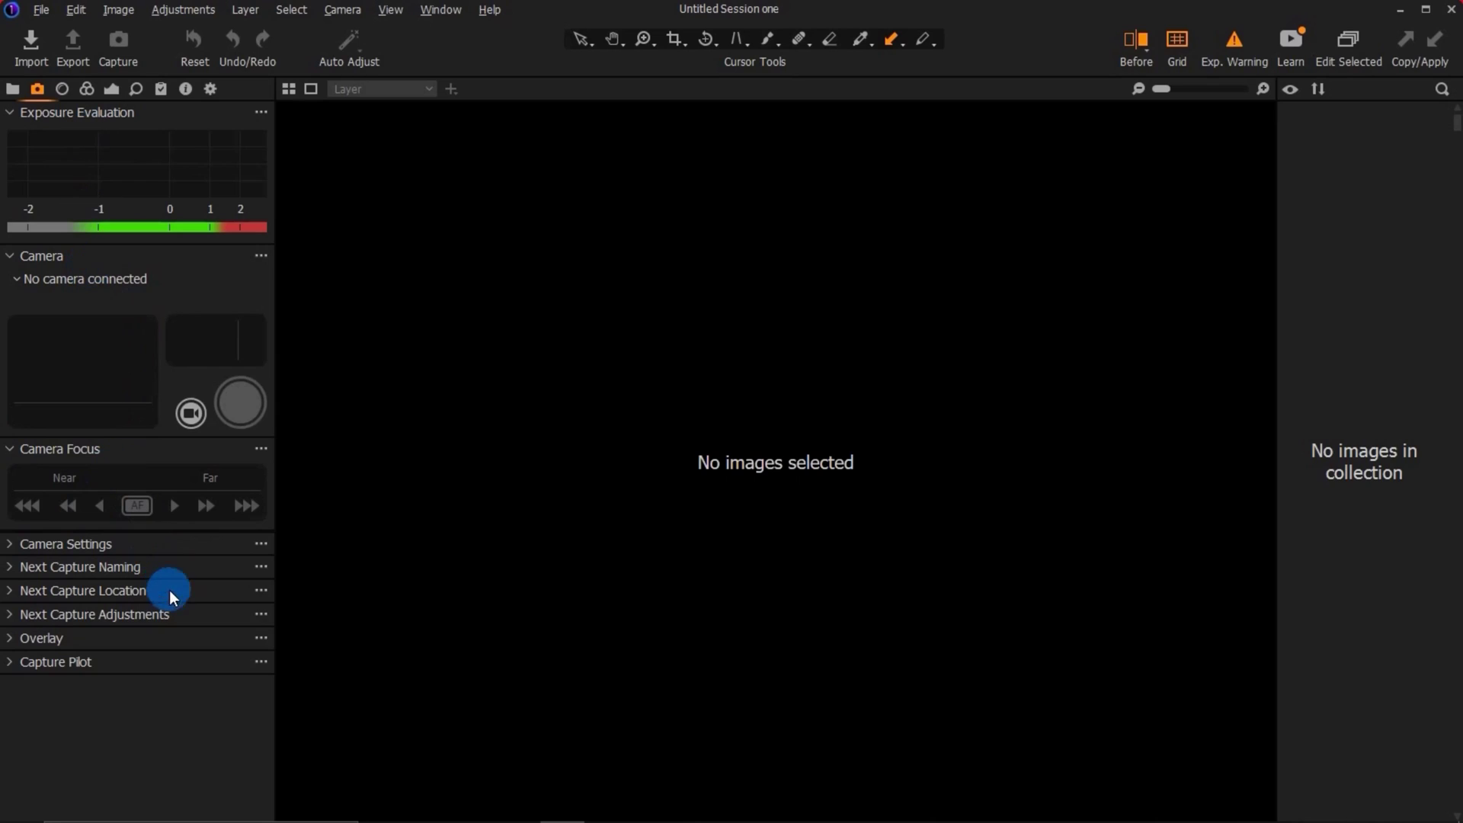